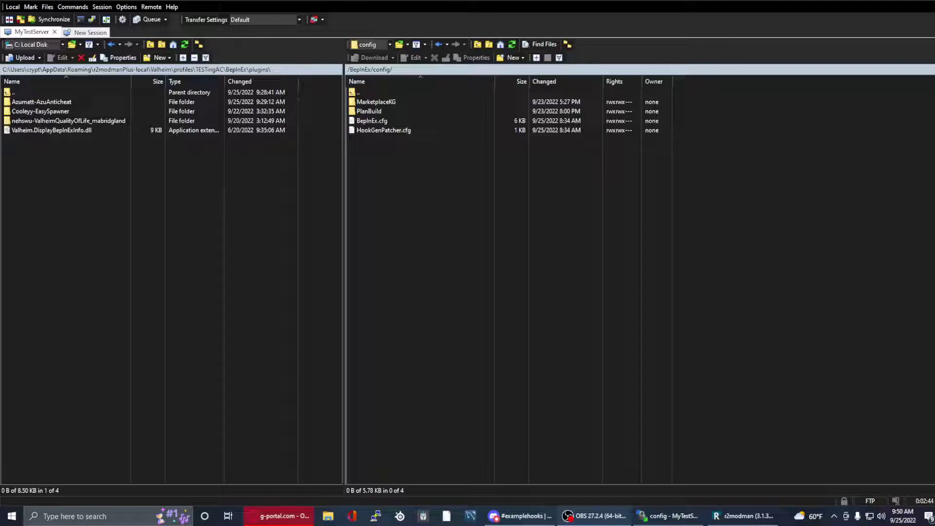
- Activate the remote panel showing the server's /BepInEx/config/ folder
left_click(521, 243)
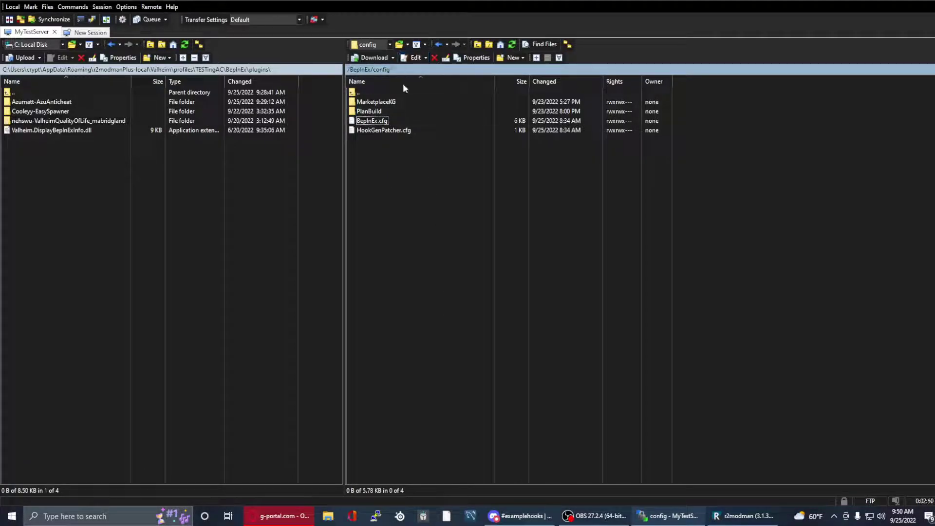
- Open the server's /BepInEx/plugins/Azumatt-AzuAnticheat folder
double_click(369, 91)
double_click(366, 140)
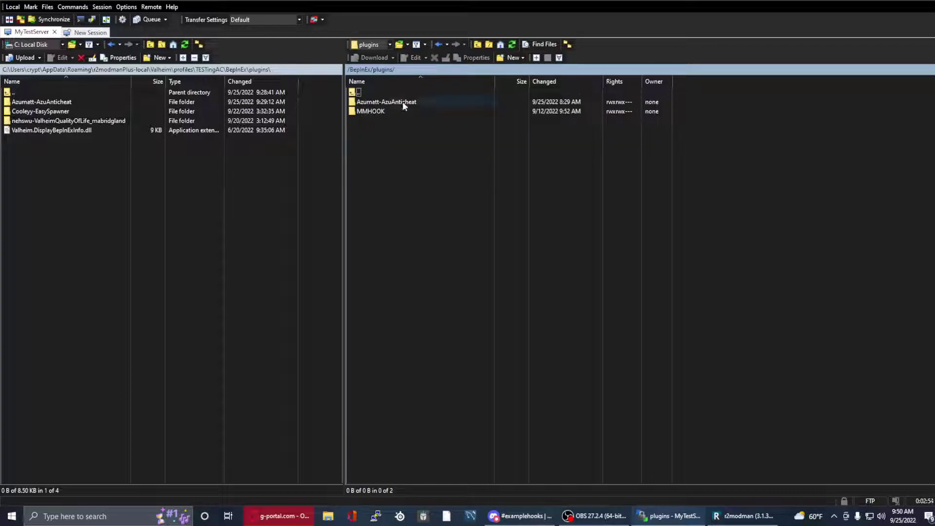
left_click(380, 103)
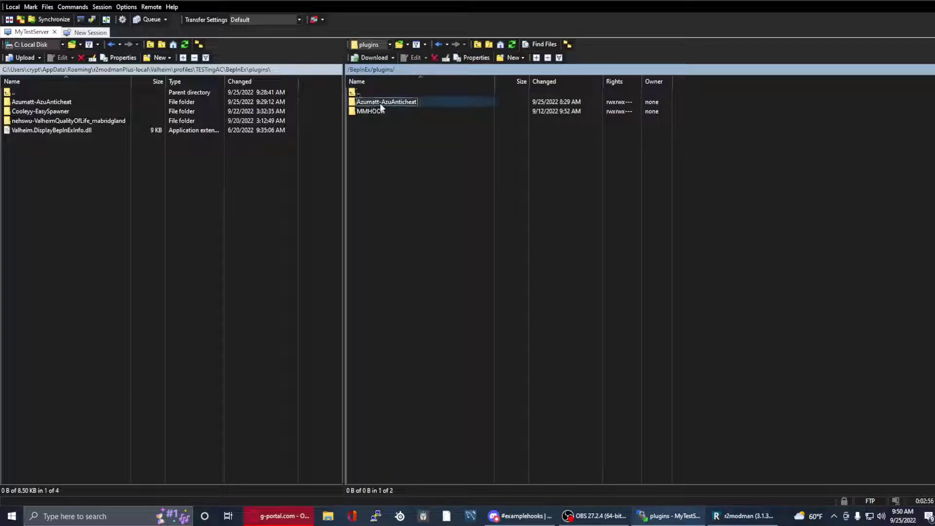
double_click(379, 104)
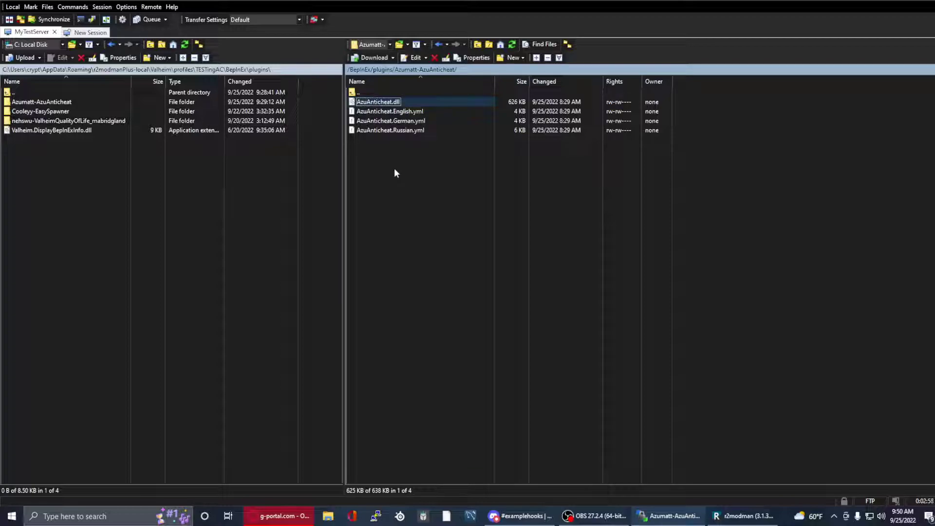
- Look over the German and Russian language yml files, then return to the plugins folder
left_click(398, 141)
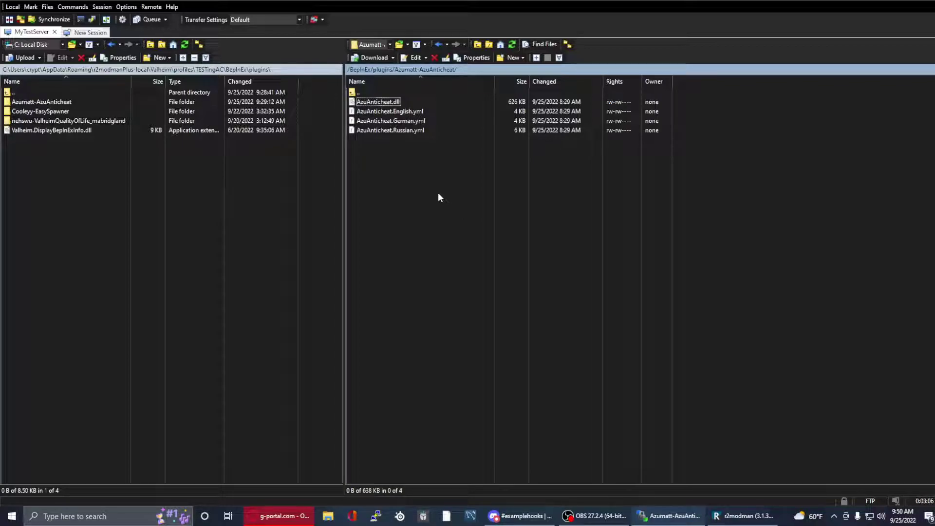
left_click(402, 121)
left_click(406, 131)
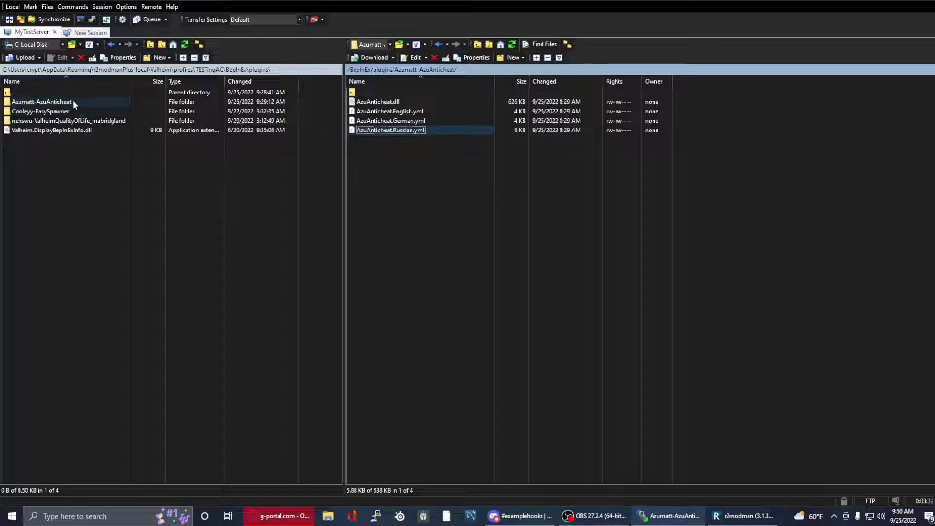
left_click(370, 94)
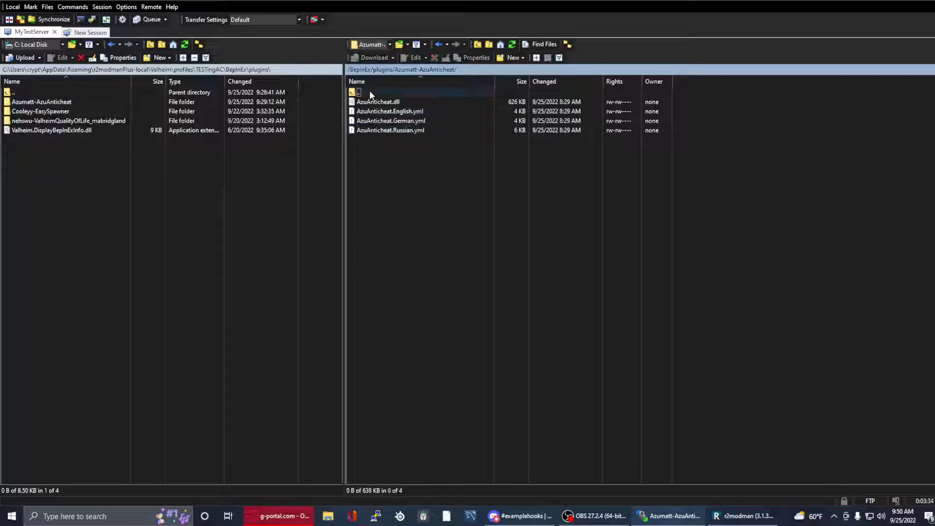
double_click(371, 93)
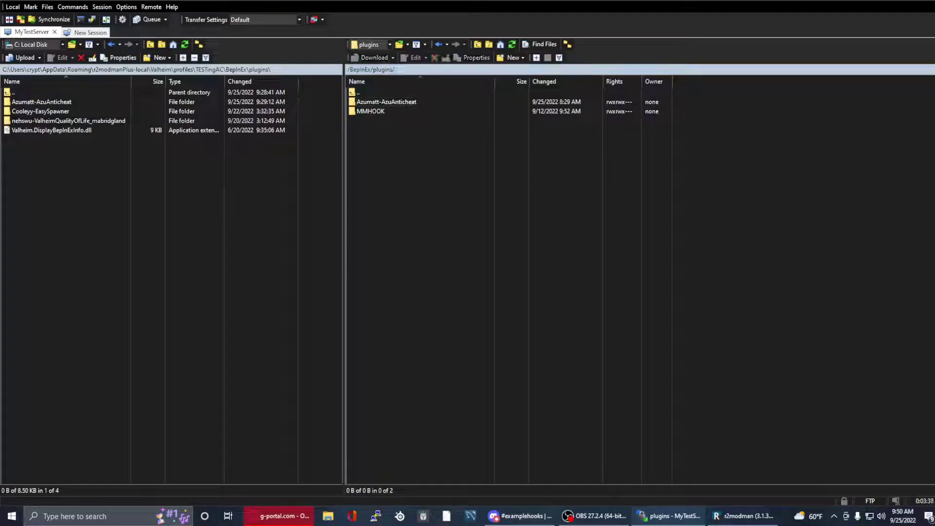
- Go to /BepInEx/config/, reconnect after the lost connection, and refresh the listing
double_click(373, 94)
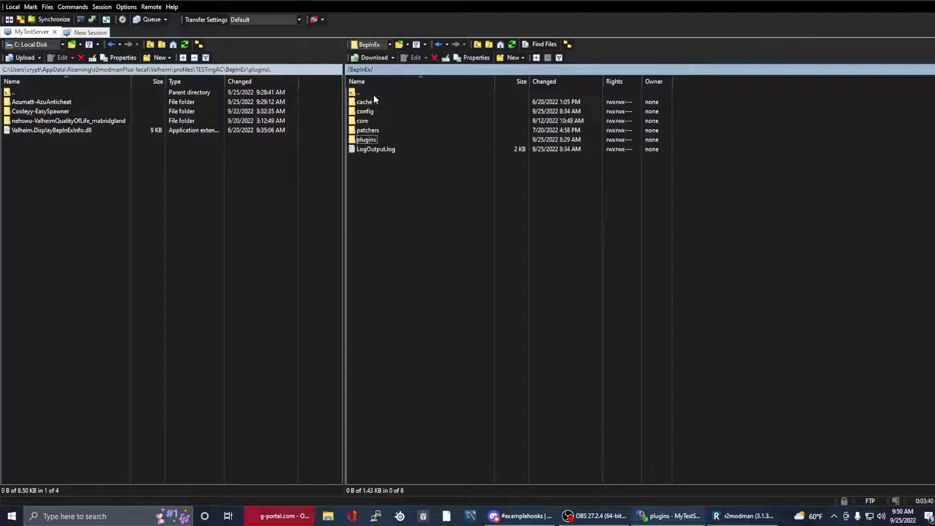
double_click(380, 110)
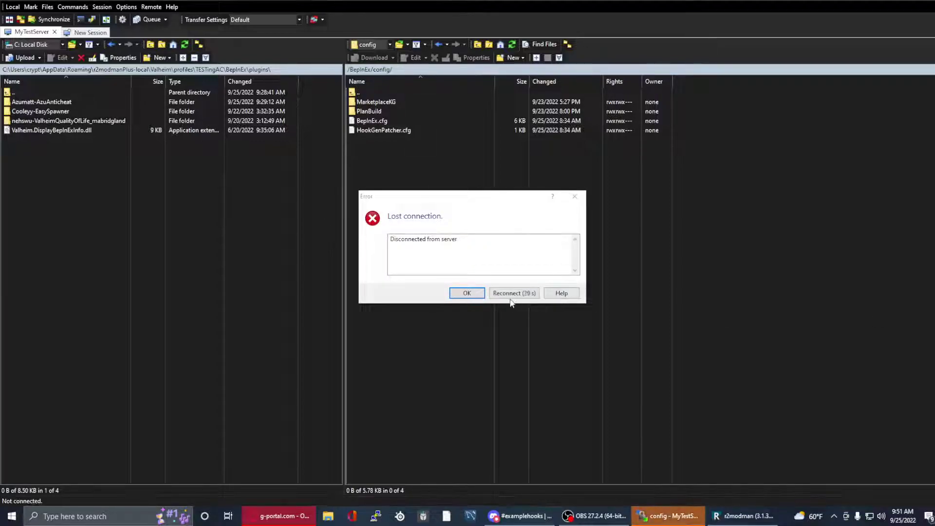
left_click(510, 292)
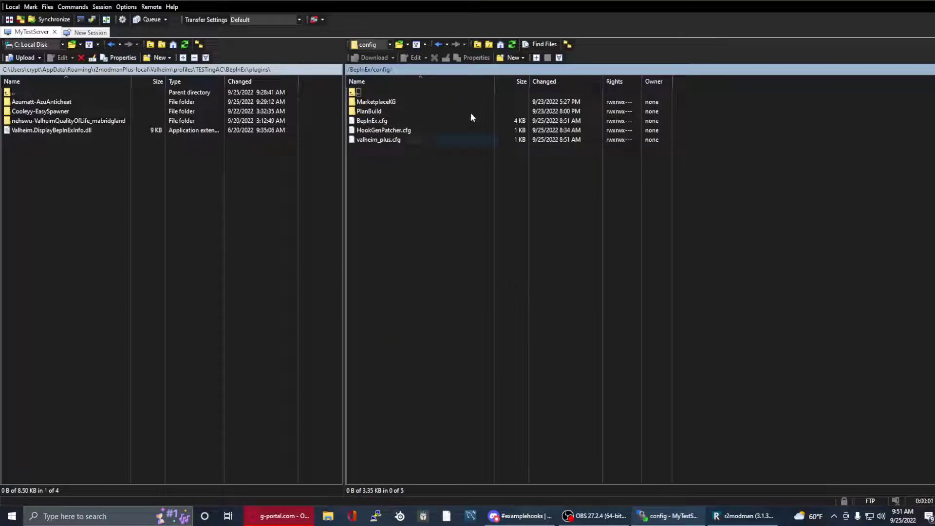
left_click(516, 44)
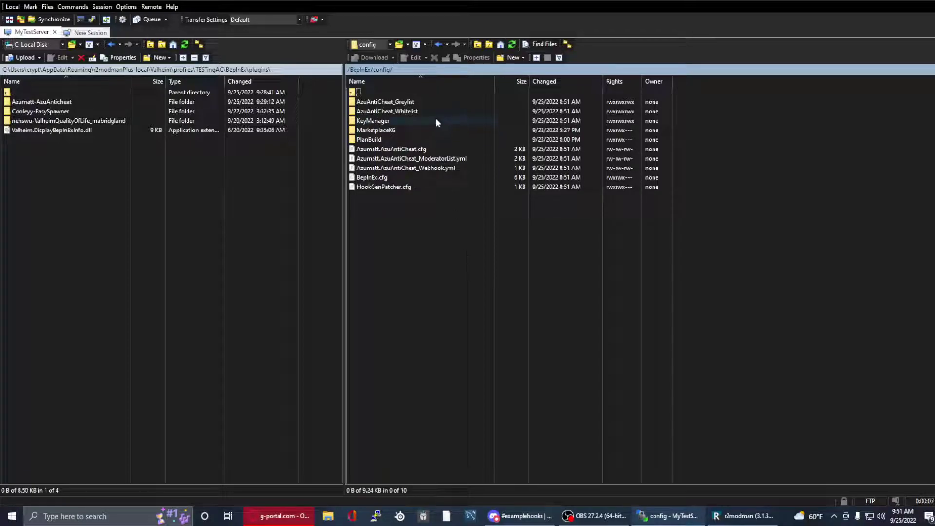
- Select Azumatt.AzuAntiCheat.cfg, start a rename, and cancel it, keeping the name
left_click(427, 150)
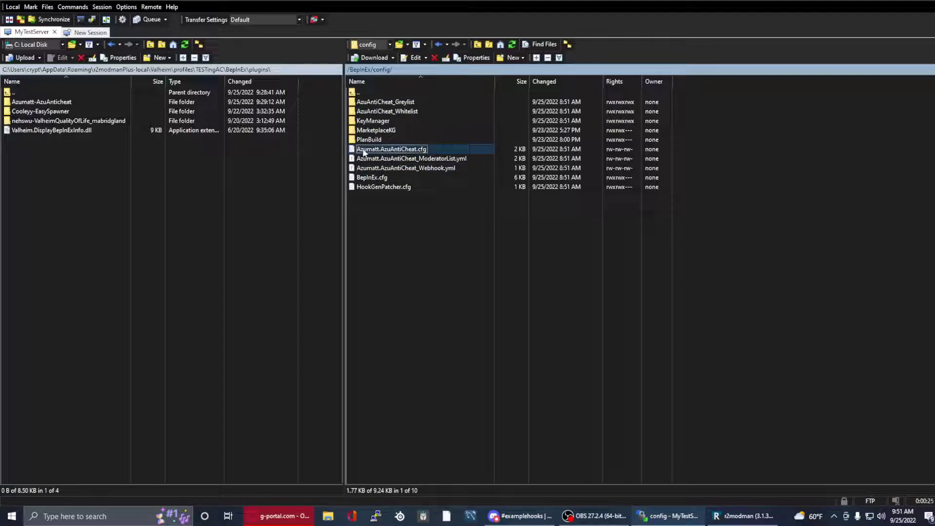
right_click(406, 152)
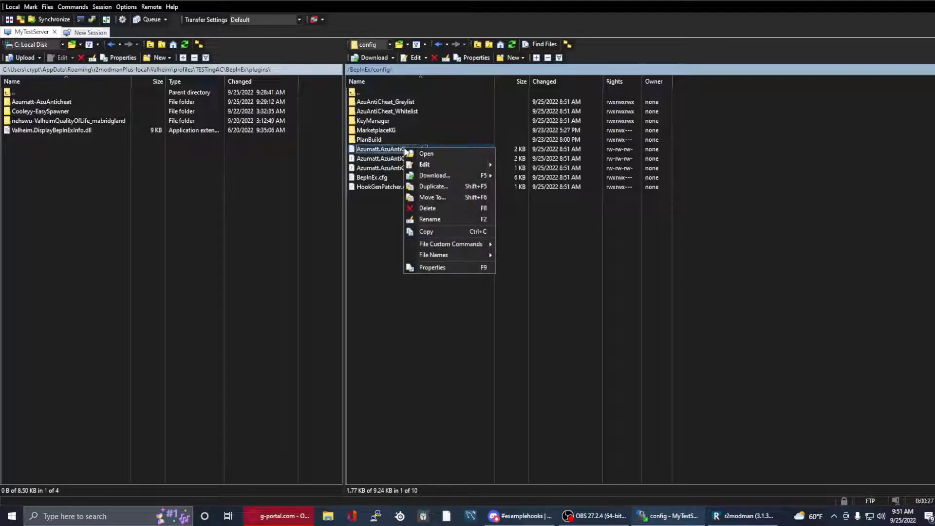
left_click(389, 151)
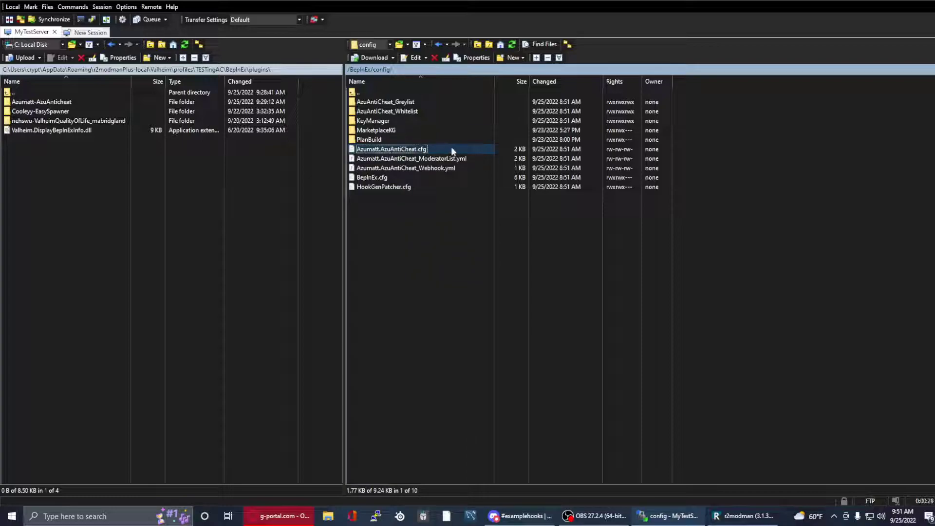
key("Escape")
- Point out the ModeratorList and Webhook yml files, ending on Azumatt.AzuAntiCheat.cfg
left_click(405, 159)
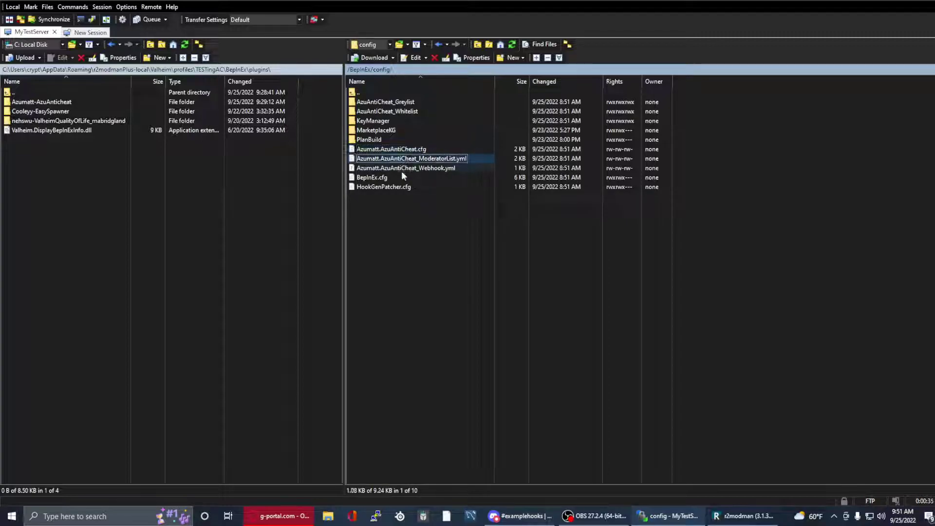
left_click(402, 168)
left_click(399, 159)
left_click(398, 168)
left_click(396, 160)
left_click(399, 148)
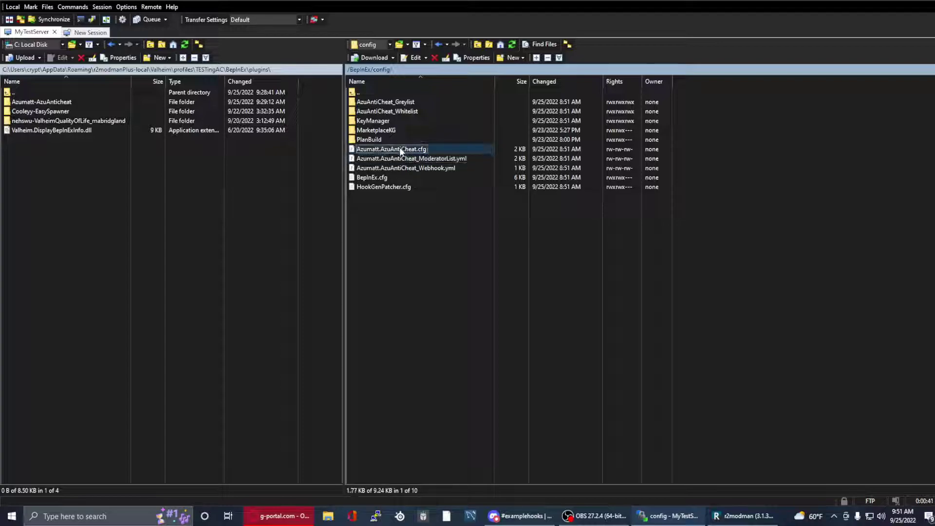
- Open Azumatt.AzuAntiCheat.cfg in Notepad++ via the Edit menu
right_click(400, 148)
mouse_move(429, 164)
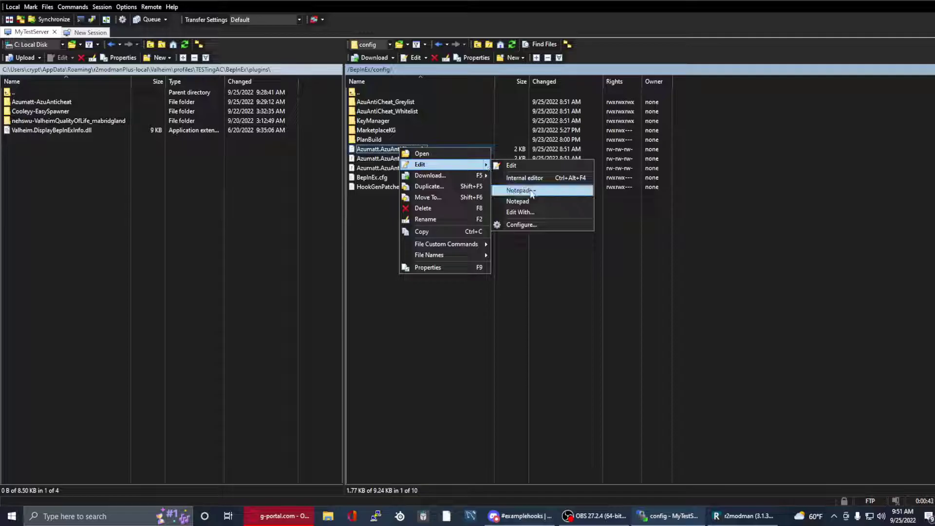
left_click(529, 189)
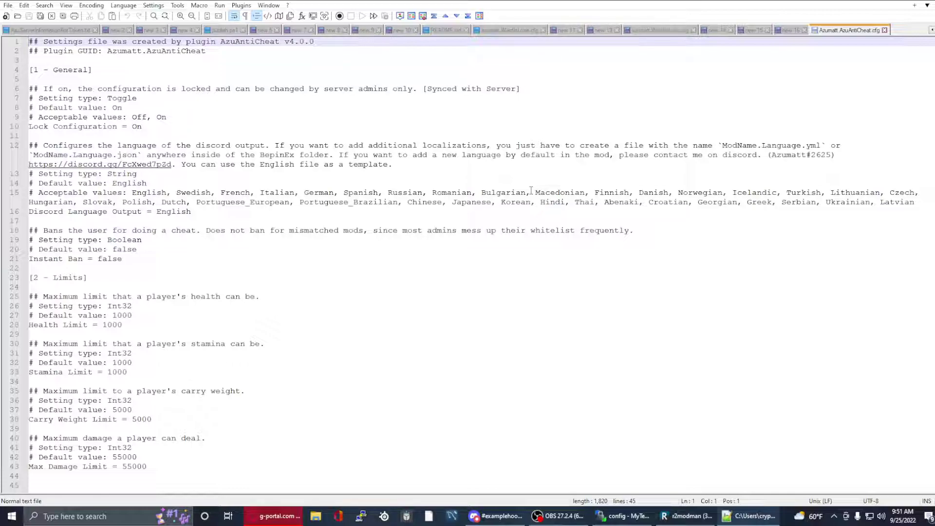
- Review the Discord language settings: the language file name, acceptable languages, and English output on line 16
left_click_drag(209, 212, 29, 145)
left_click(219, 213)
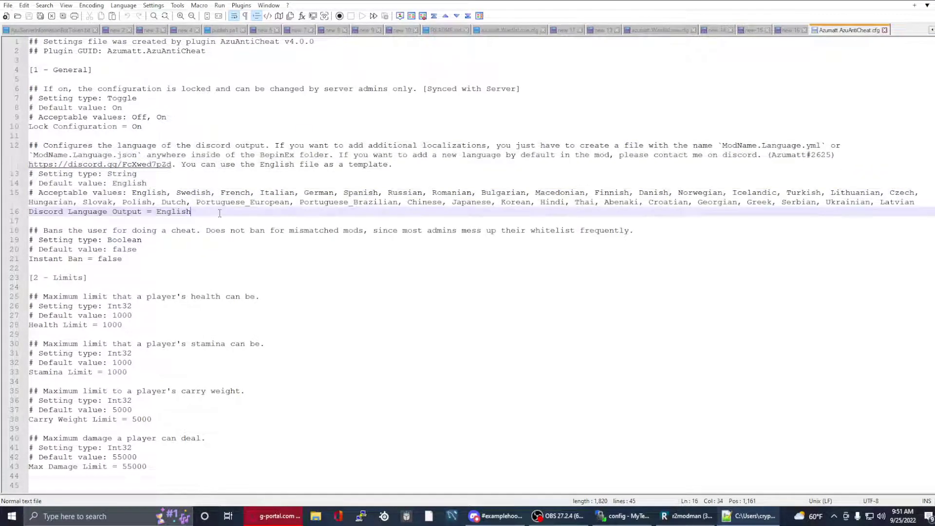
double_click(177, 217)
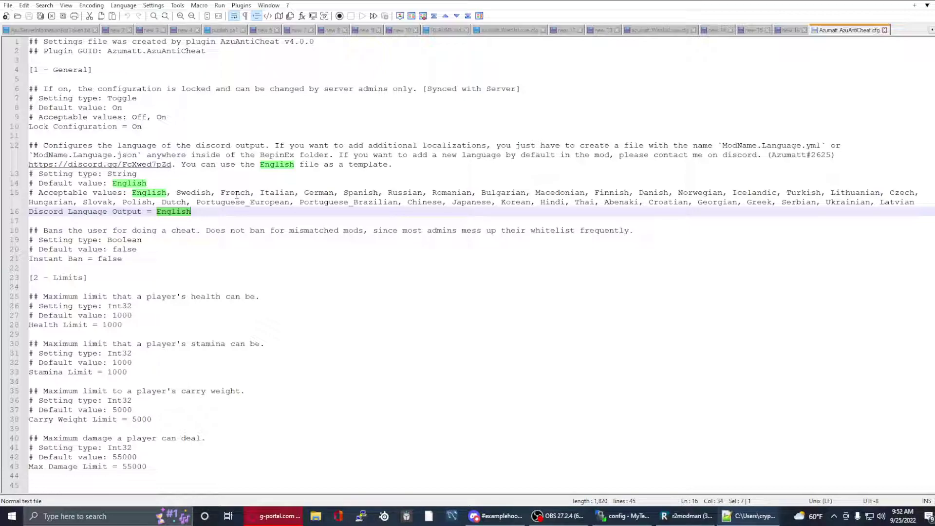
left_click(192, 212)
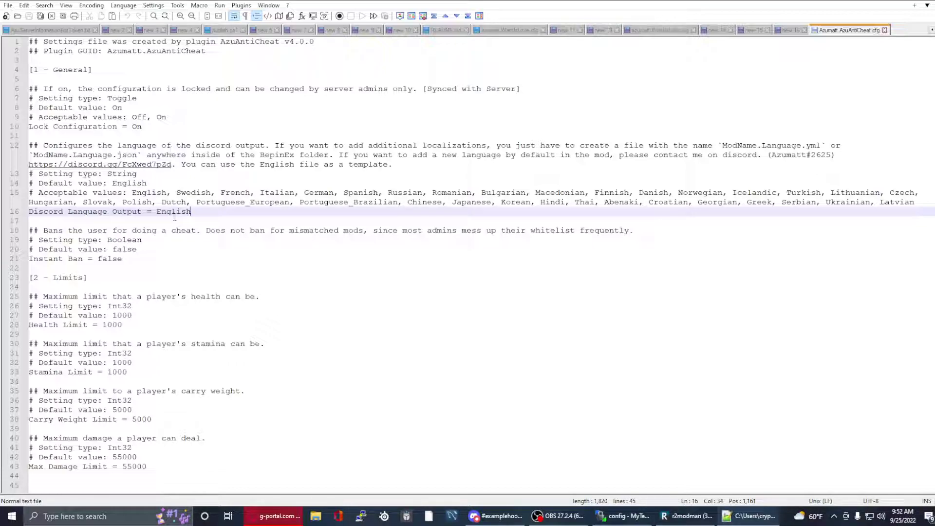
double_click(175, 213)
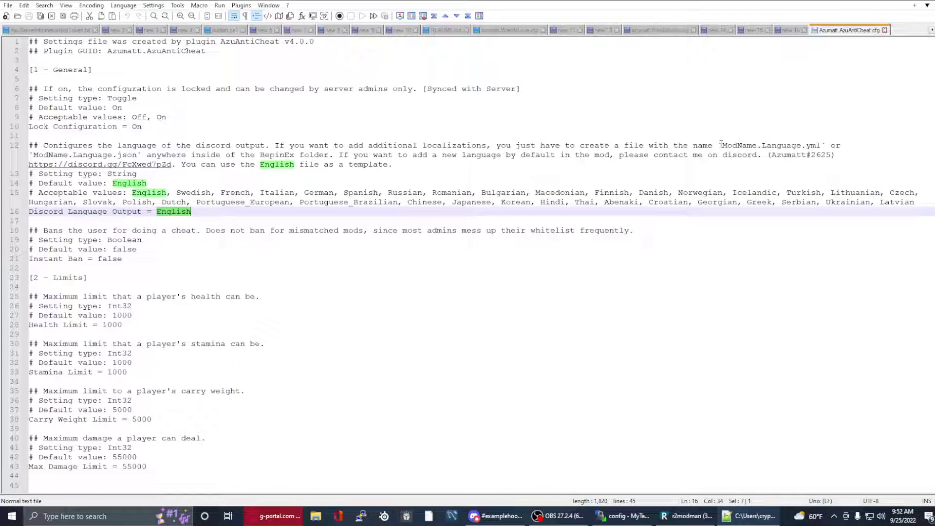
left_click_drag(720, 145, 820, 145)
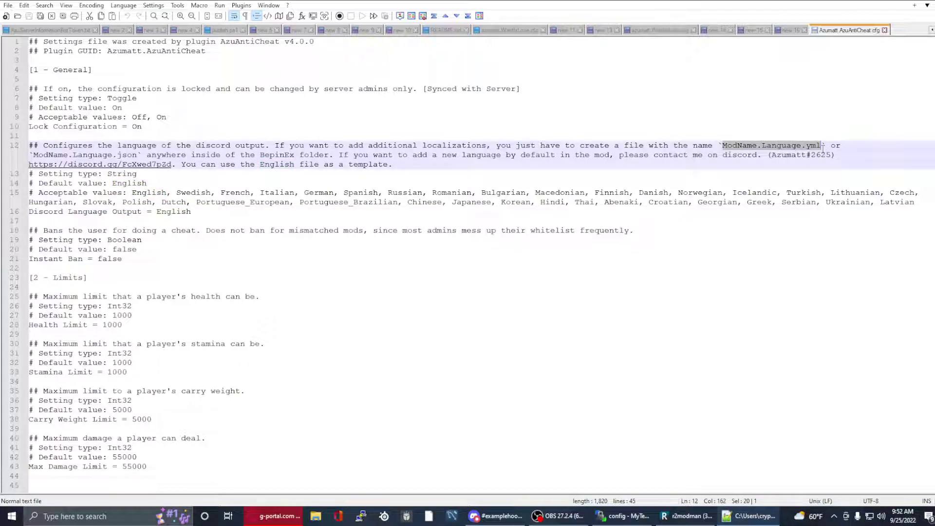
double_click(129, 154)
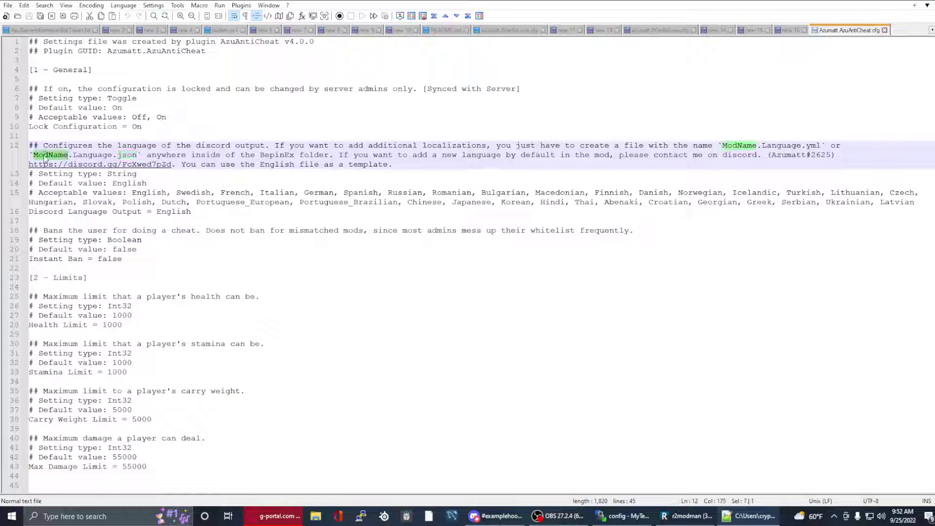
double_click(92, 155)
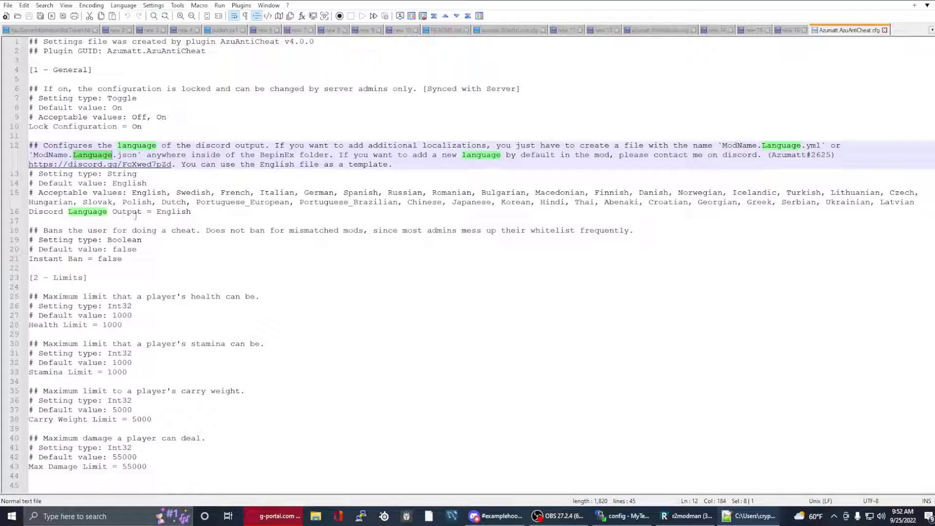
left_click(184, 192)
double_click(193, 192)
left_click(236, 192)
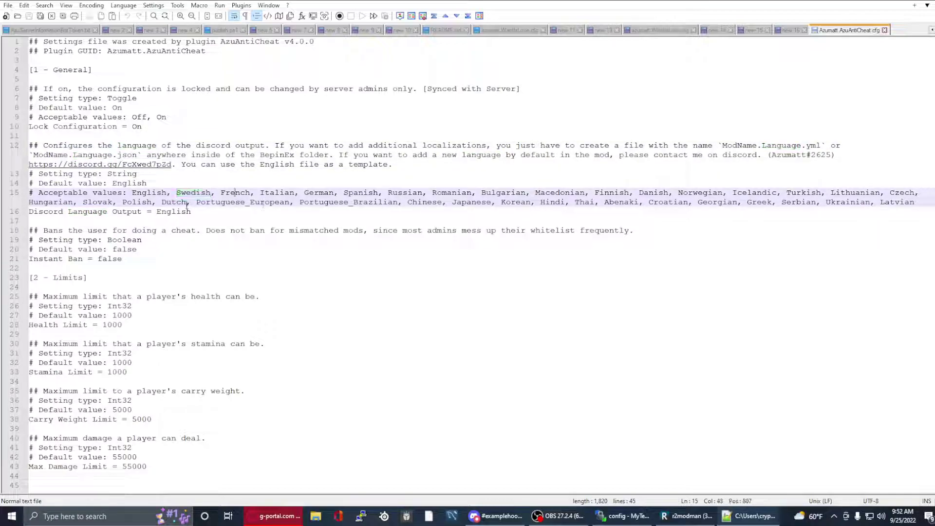
double_click(175, 211)
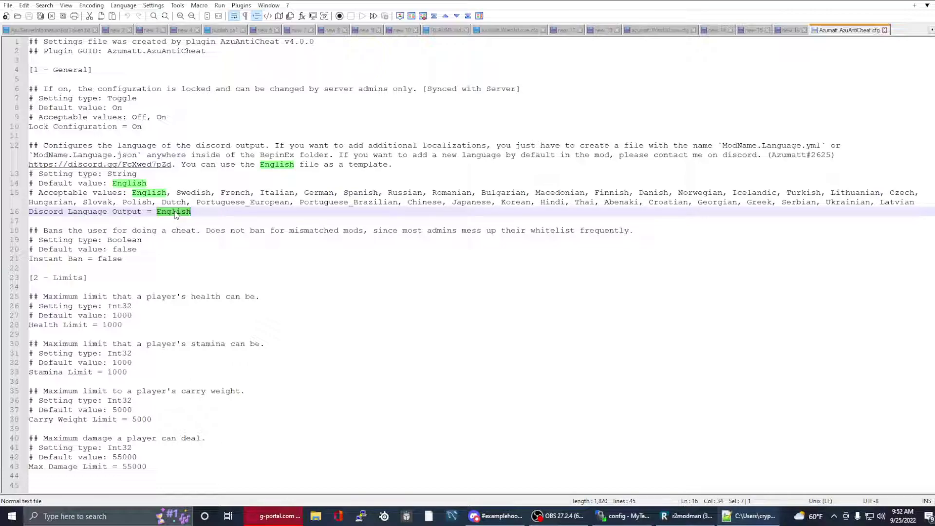
- Highlight the [1 - General] and [2 - Limits] headers and the language output and instant ban settings
left_click_drag(87, 278, 6, 283)
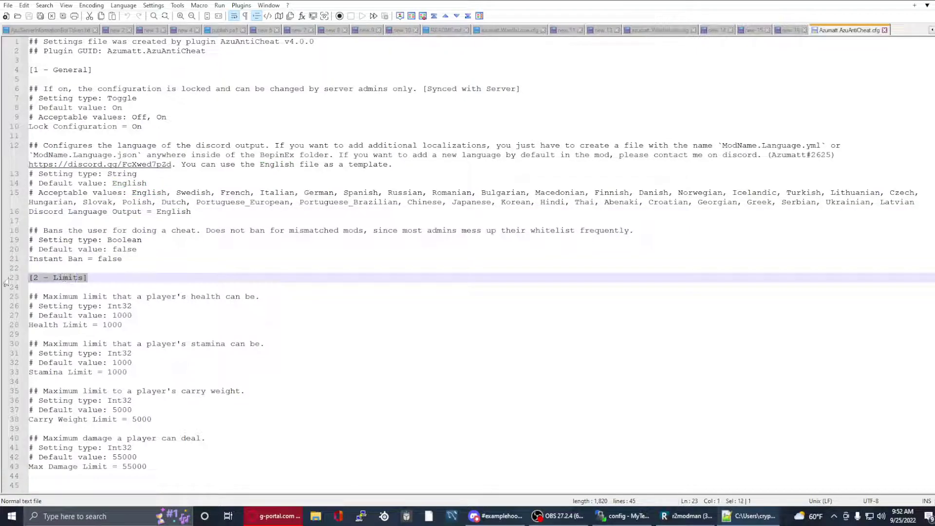
left_click_drag(92, 70, 19, 70)
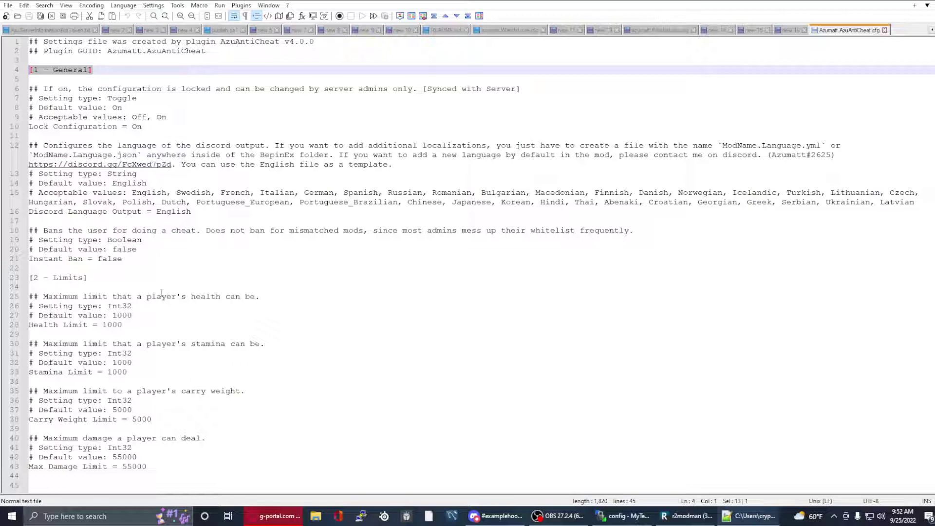
left_click(39, 70)
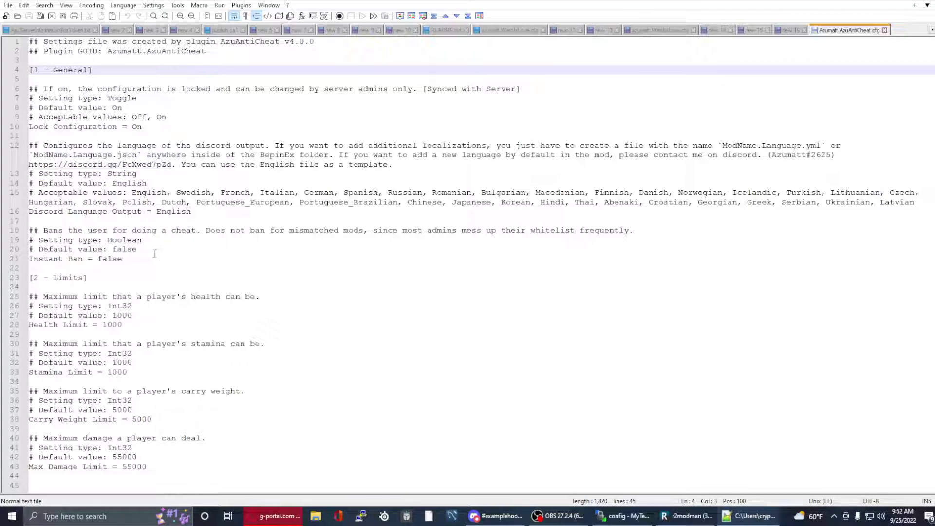
left_click_drag(154, 258, 17, 152)
left_click(39, 136)
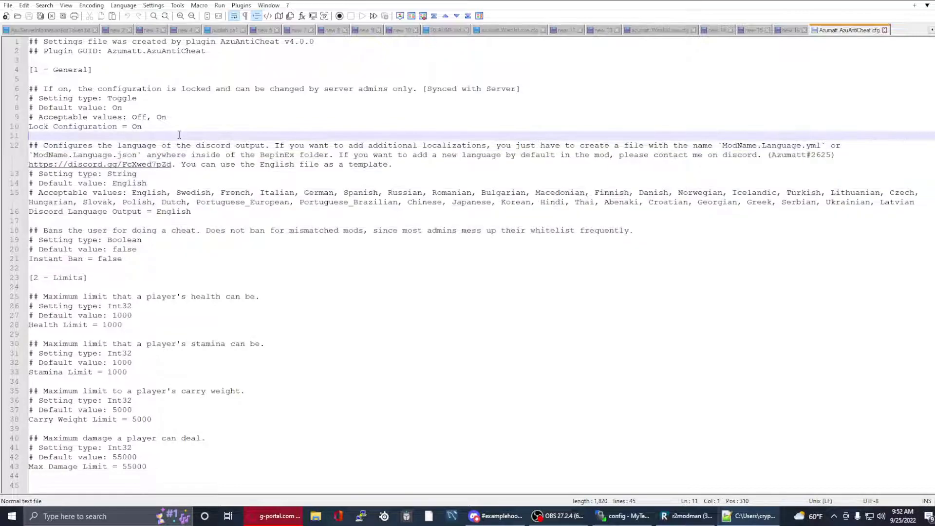
left_click_drag(85, 279, 27, 279)
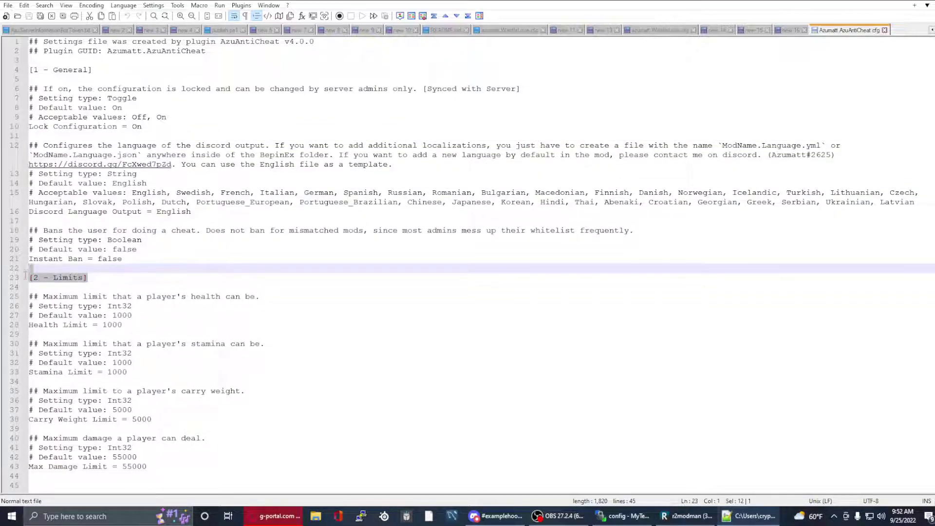
key("Left")
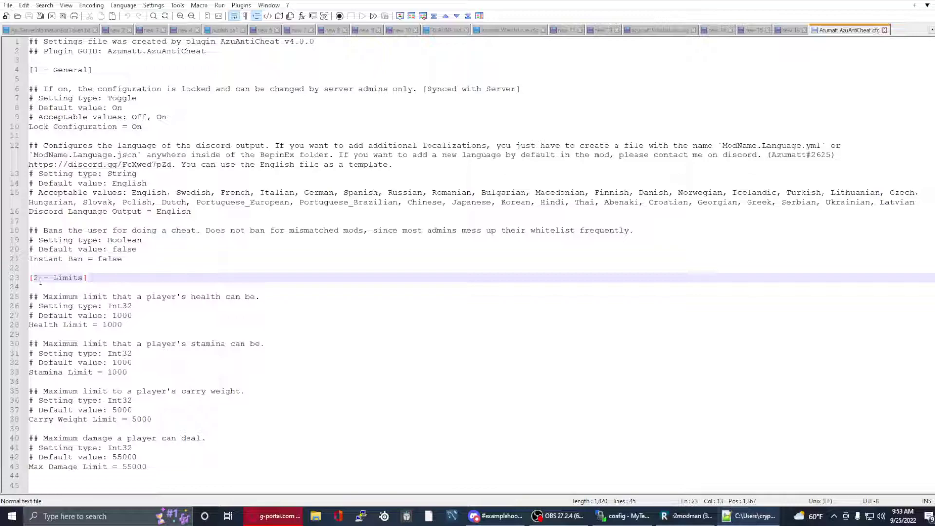
key("Right")
key("Right")
left_click_drag(128, 263, 137, 218)
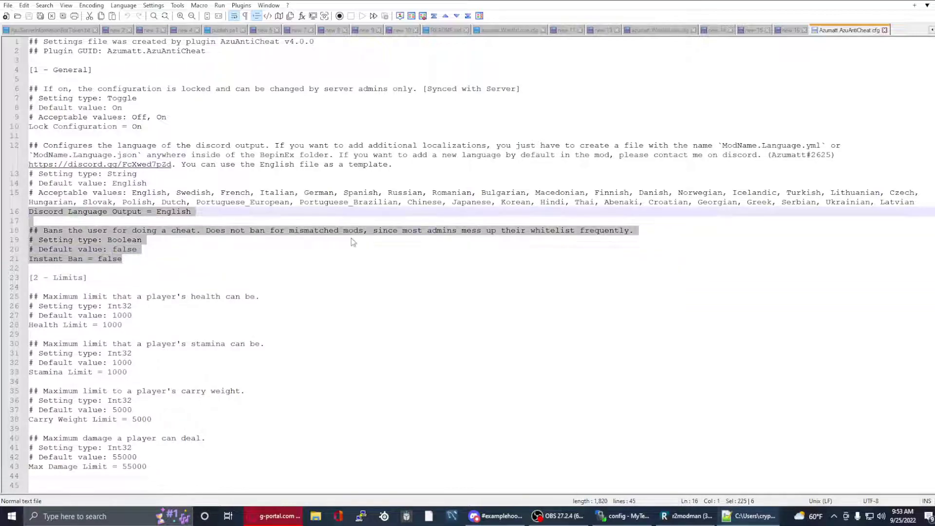
left_click(332, 213)
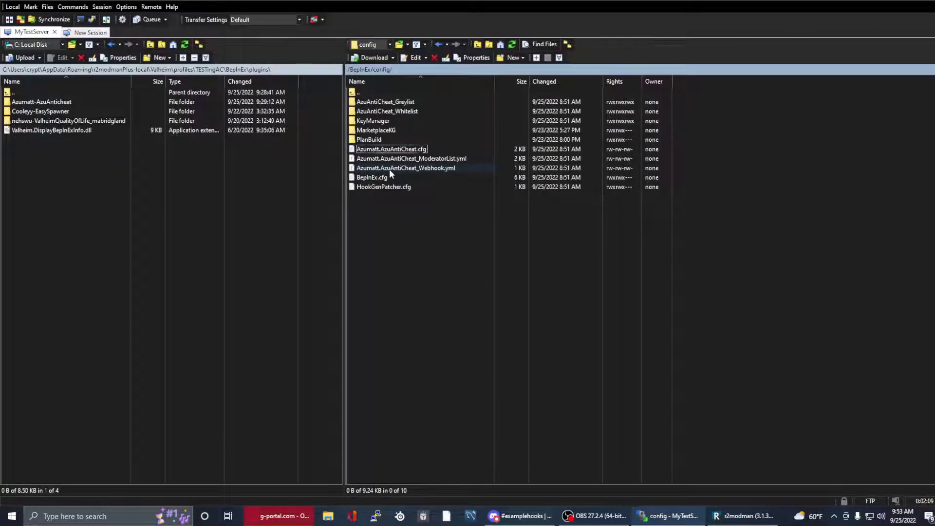
- Open AzuAntiCheat_Webhook.yml in Notepad++ from WinSCP
right_click(390, 168)
mouse_move(471, 189)
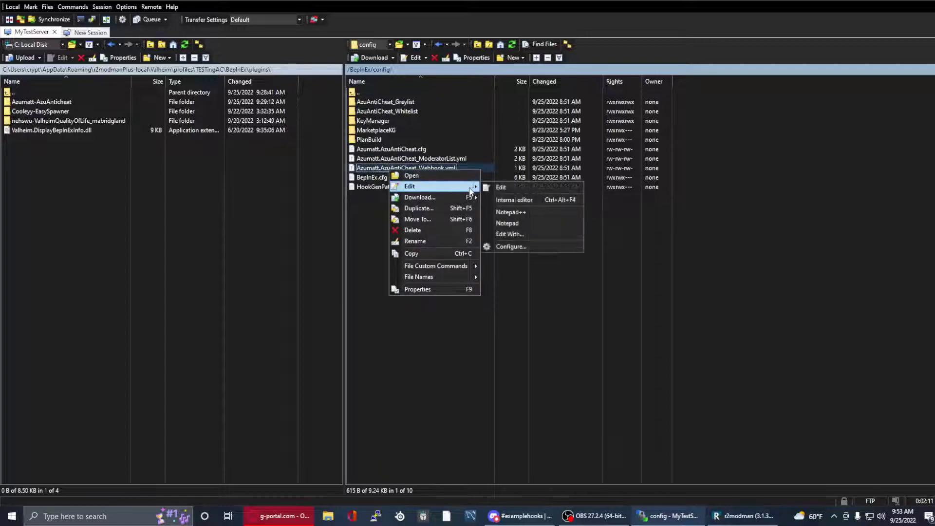
left_click(518, 212)
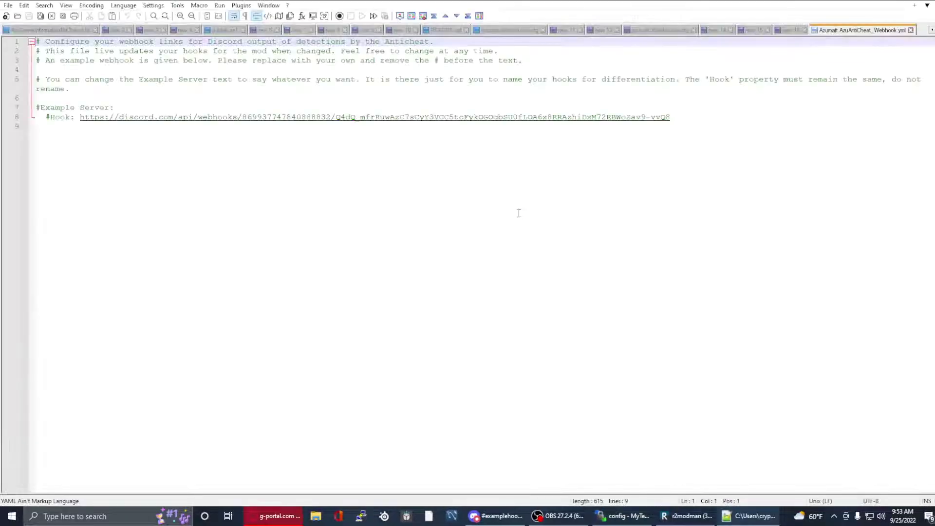
- Paste a copy of the example webhook entry below it and remove its # comment marks
left_click_drag(678, 117, 26, 107)
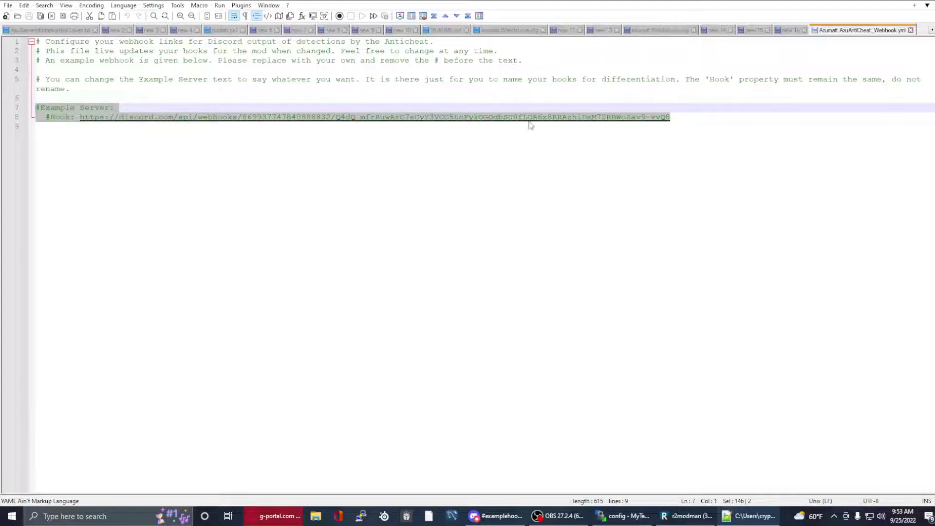
left_click(689, 123)
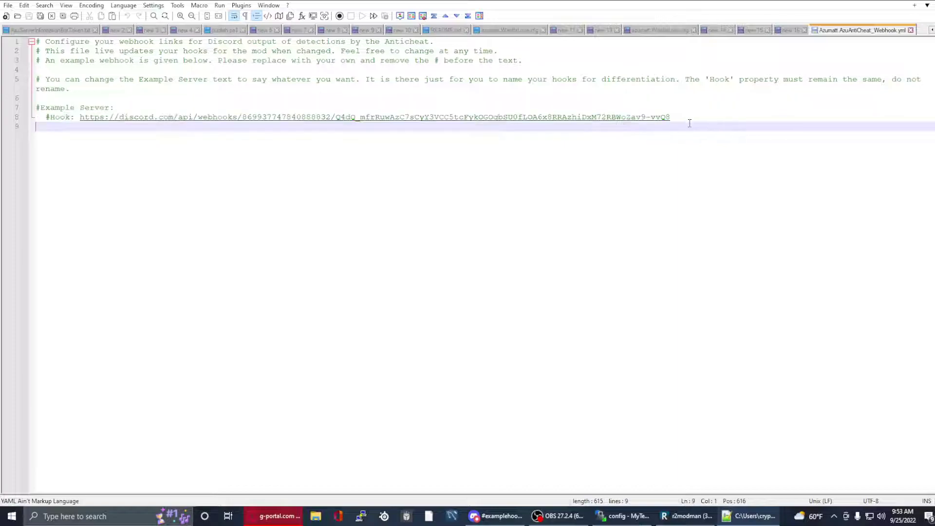
key("ctrl+v")
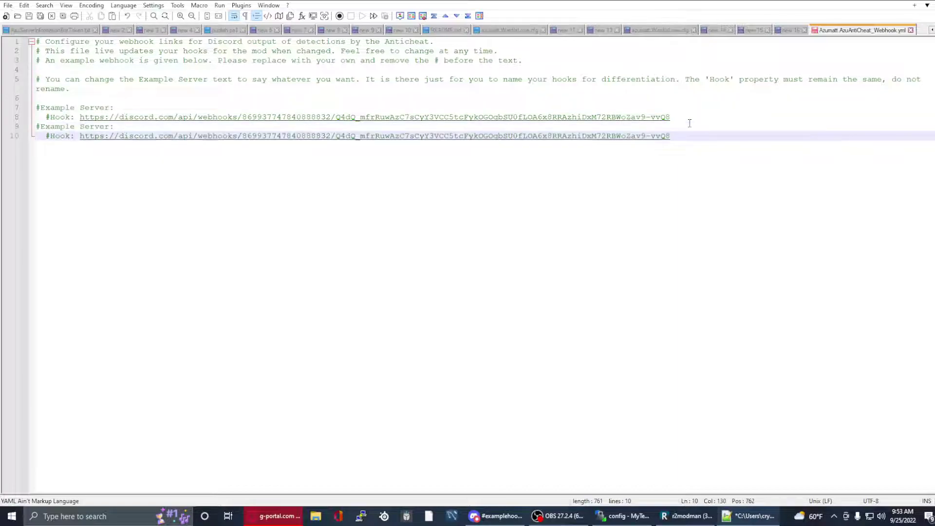
left_click(50, 138)
key("BackSpace")
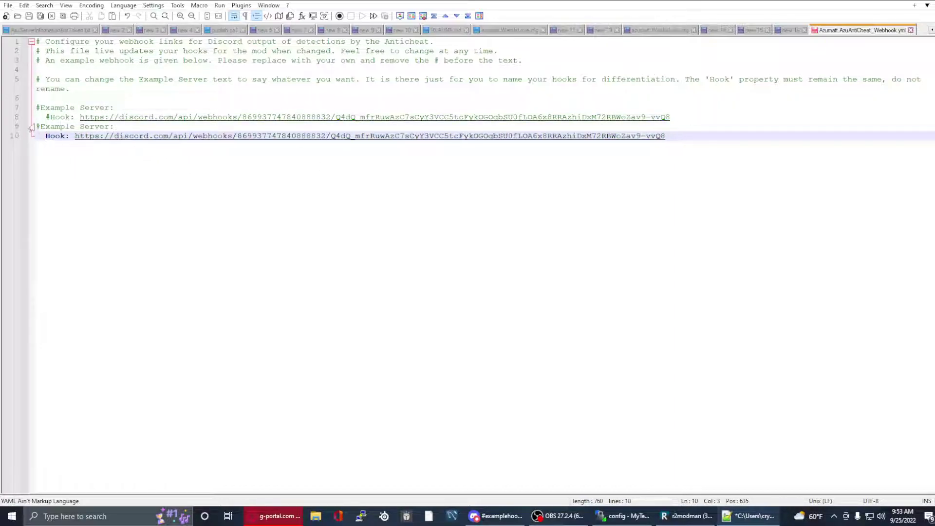
left_click(40, 126)
key("BackSpace")
- Rename the copied Example Server entry to 'My Cool server'
left_click_drag(105, 127, 9, 133)
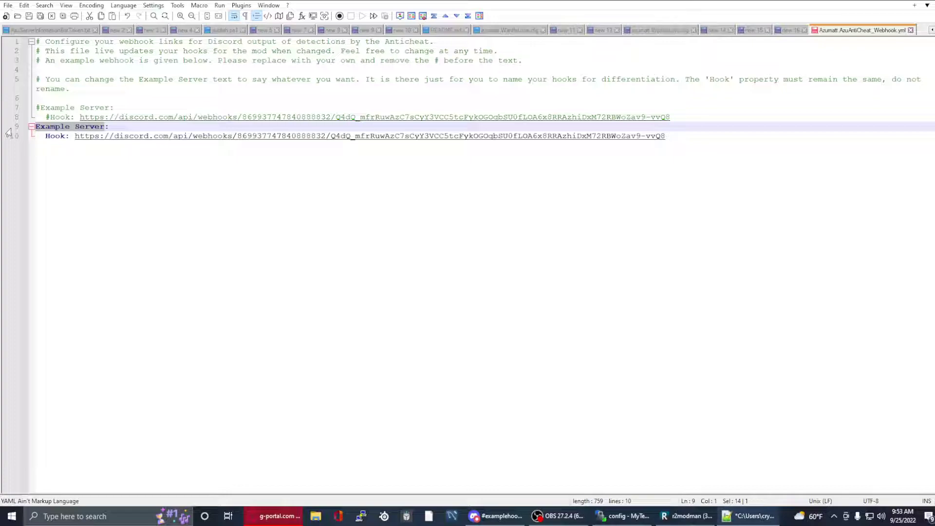
left_click(684, 135)
key("Return")
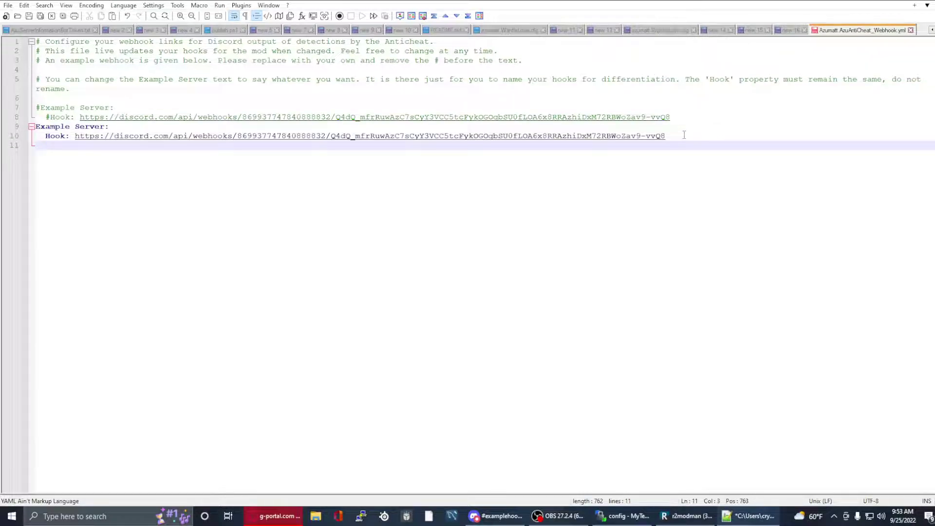
key("ctrl+v")
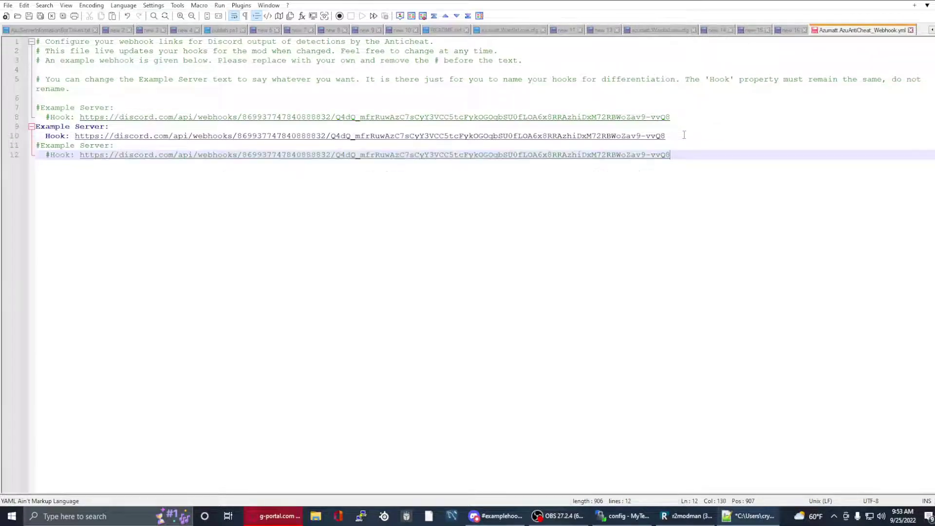
key("ctrl+z")
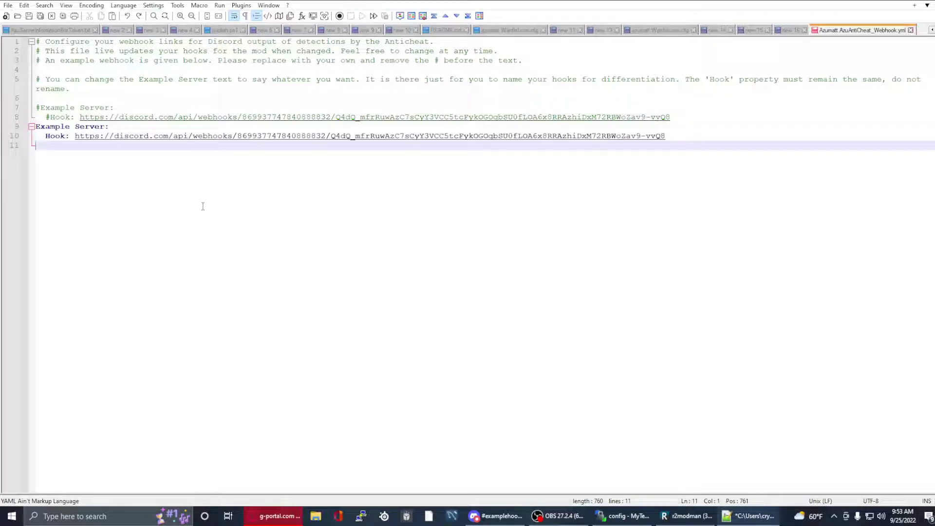
key("BackSpace")
left_click_drag(48, 136, 35, 136)
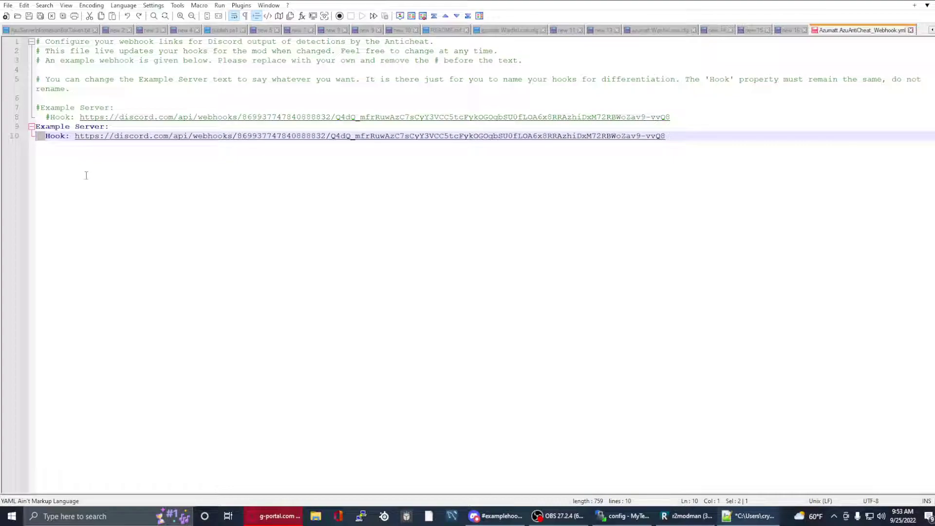
double_click(55, 137)
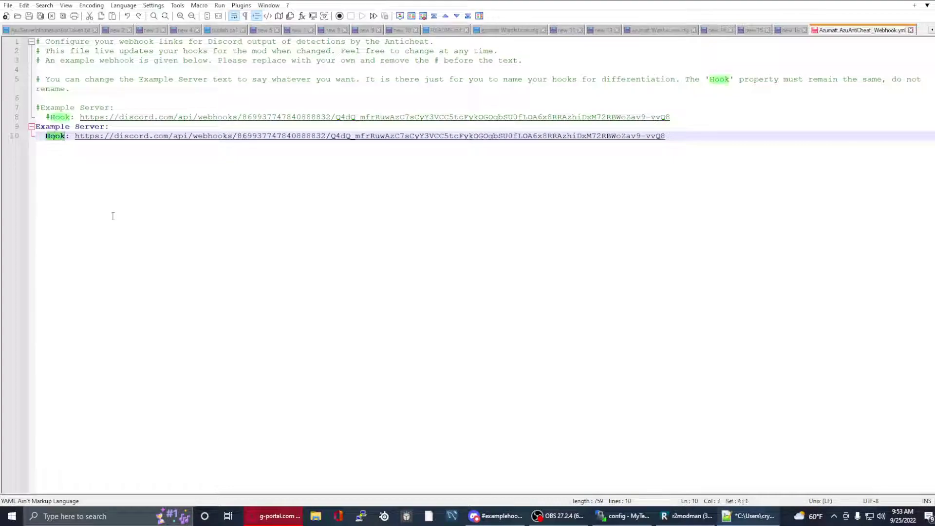
left_click_drag(103, 126, 22, 128)
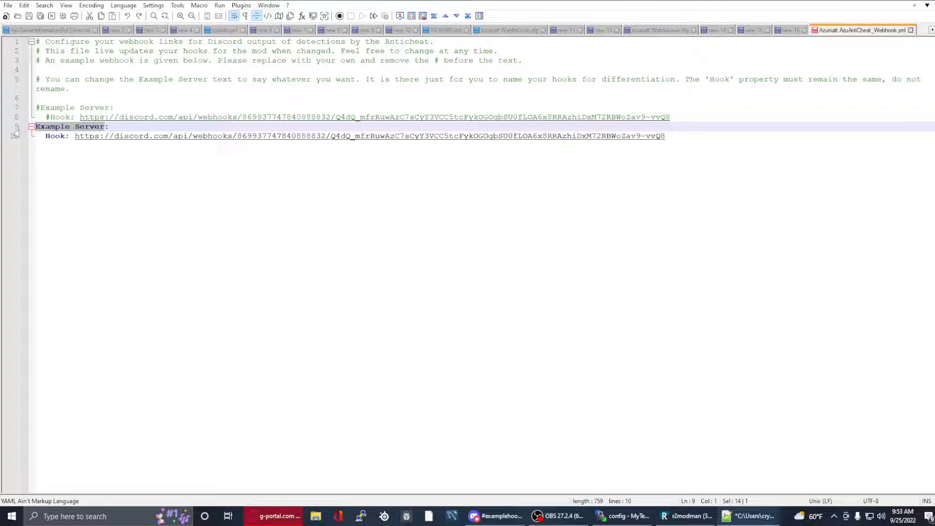
type("My Cool server")
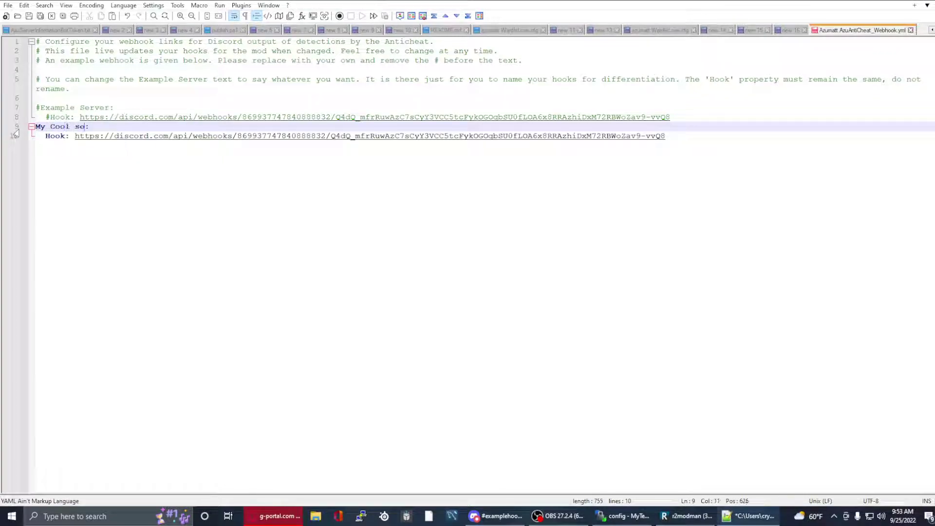
double_click(55, 136)
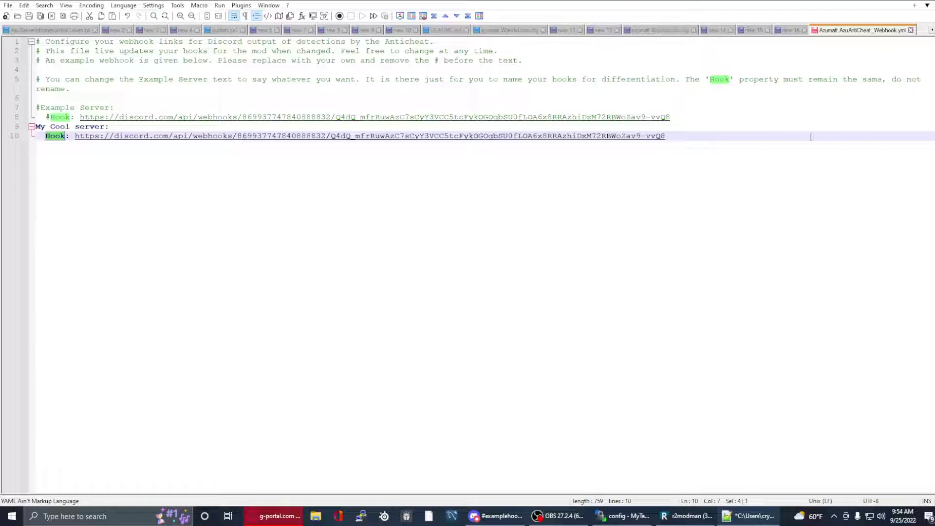
left_click(752, 147)
- In Discord, view the server's webhooks under Integrations and expand the first one's details
key("alt+Tab")
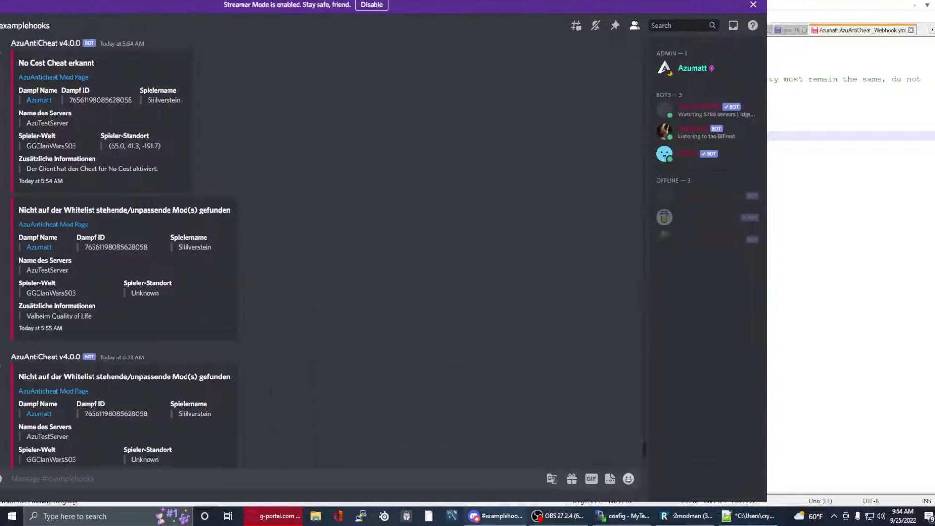
key("super+Up")
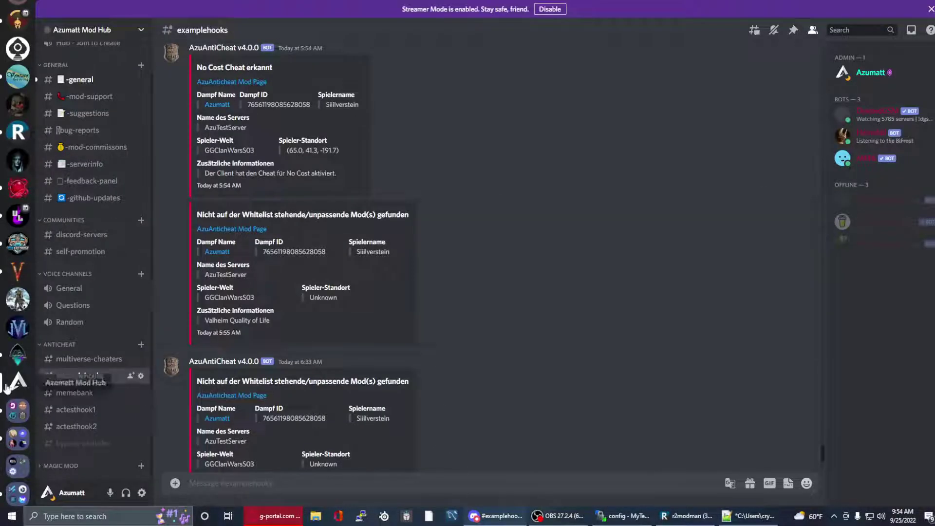
right_click(19, 381)
mouse_move(50, 383)
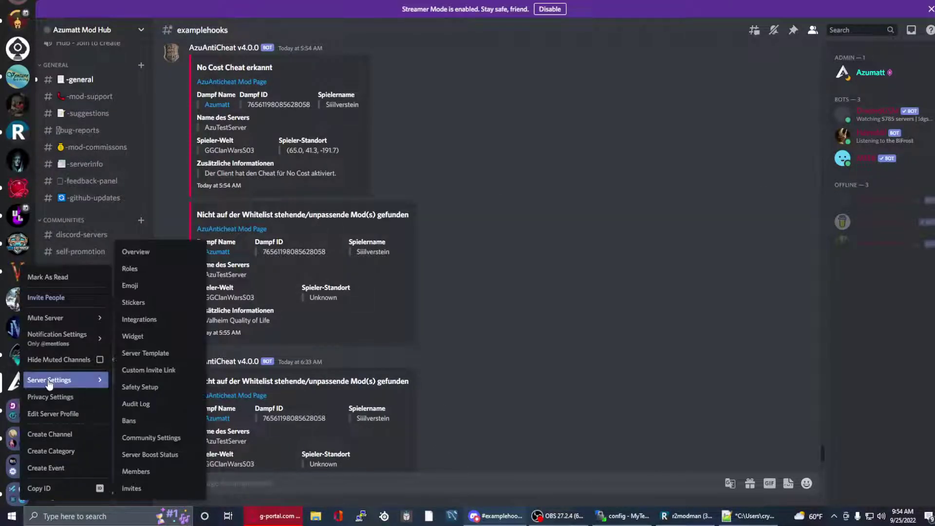
left_click(164, 319)
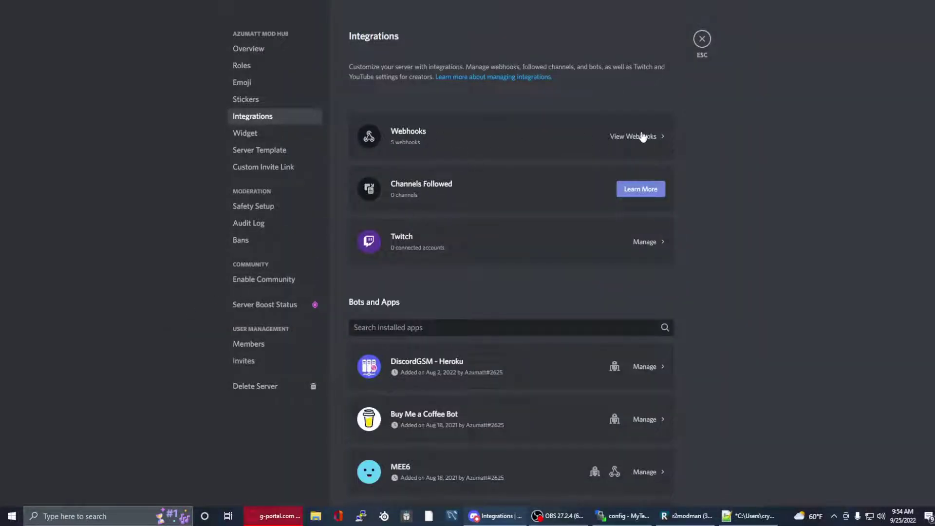
left_click(646, 132)
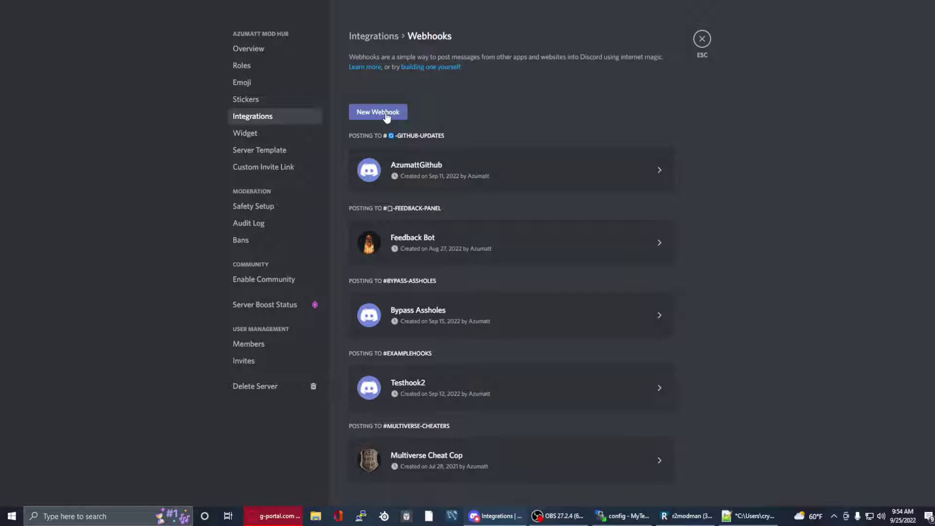
left_click(504, 166)
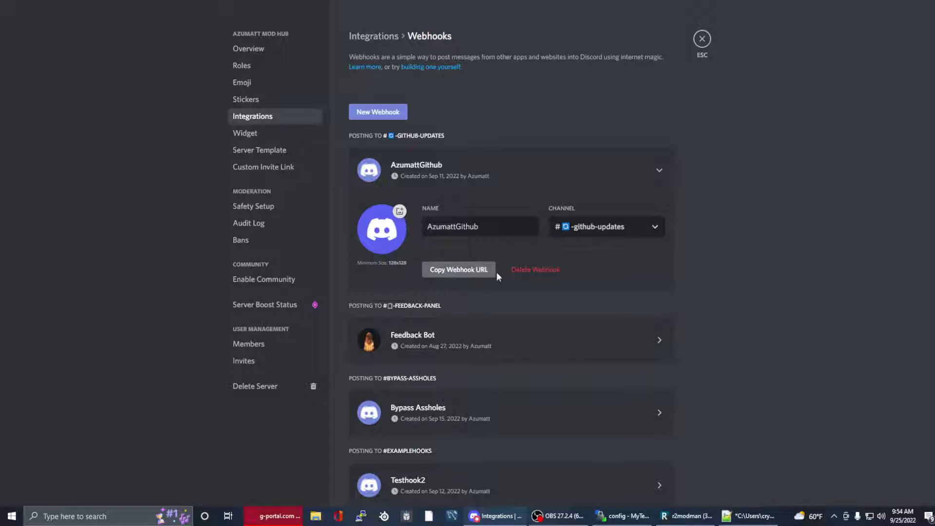
left_click(710, 44)
- Undo the edits back to the commented Example Server entry, then save and close AzuAntiCheat_Webhook.yml
key("alt+Tab")
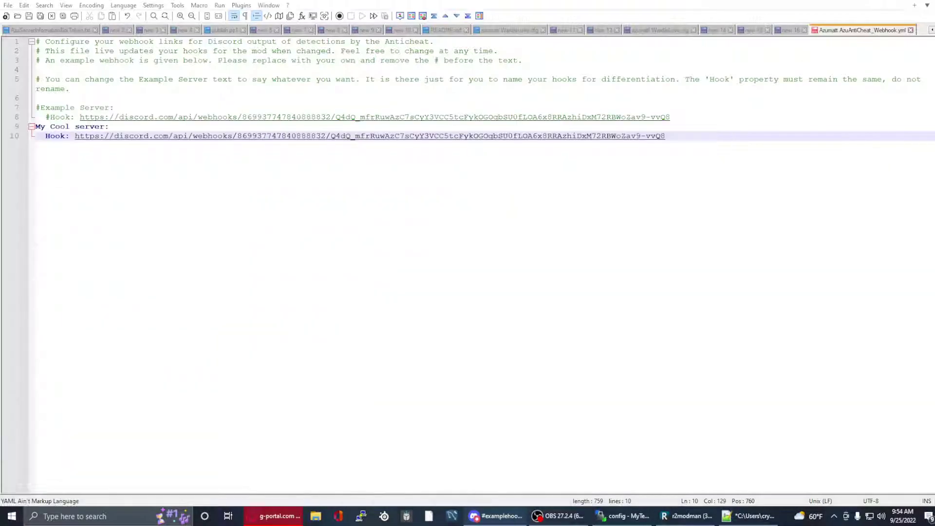
left_click(361, 136)
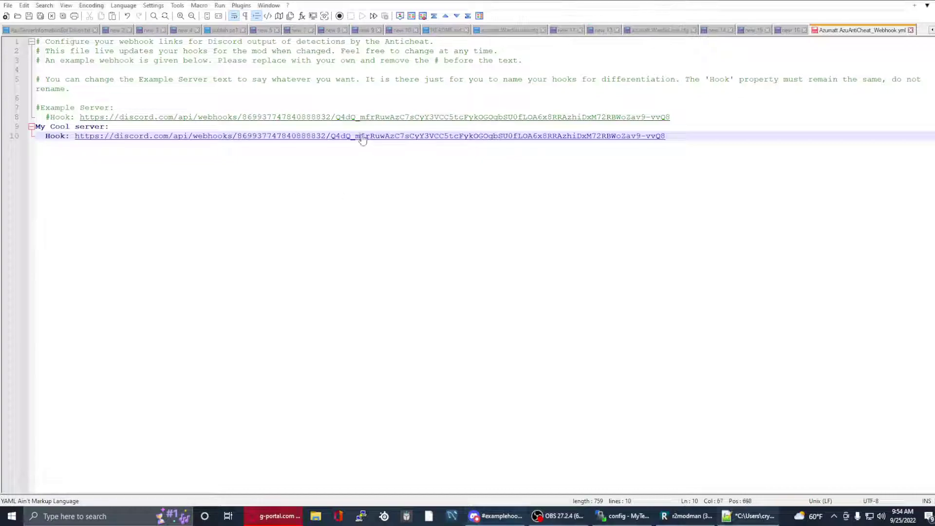
key("End")
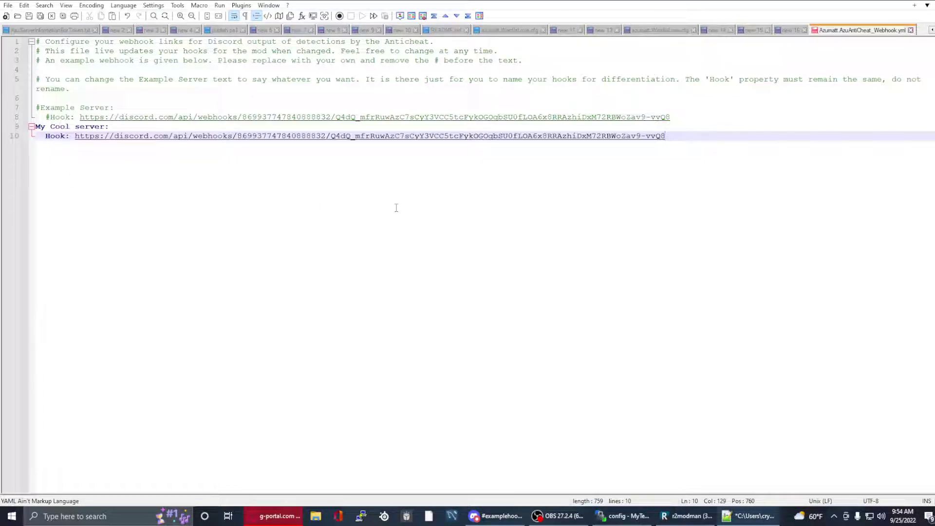
key("ctrl+z")
key("ctrl+z")
key("ctrl+z")
key("ctrl+z")
key("ctrl+z")
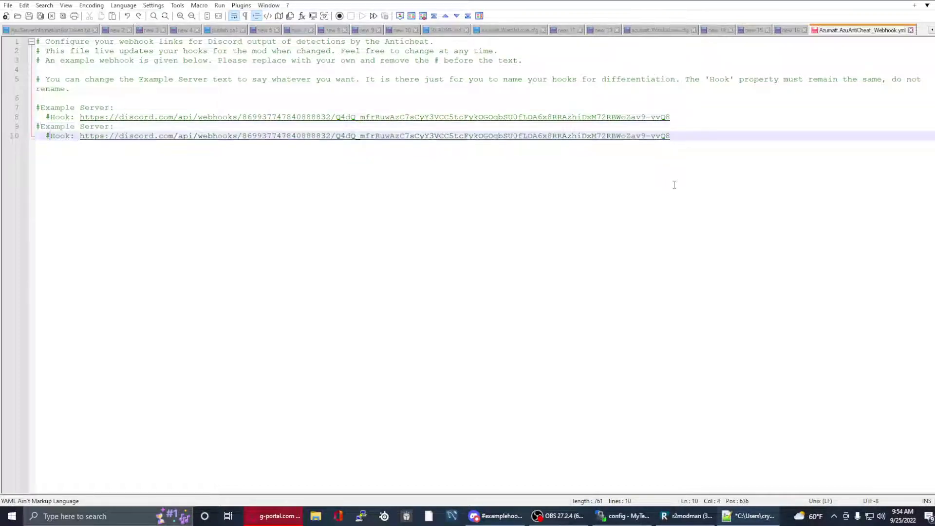
key("ctrl+s")
left_click(910, 30)
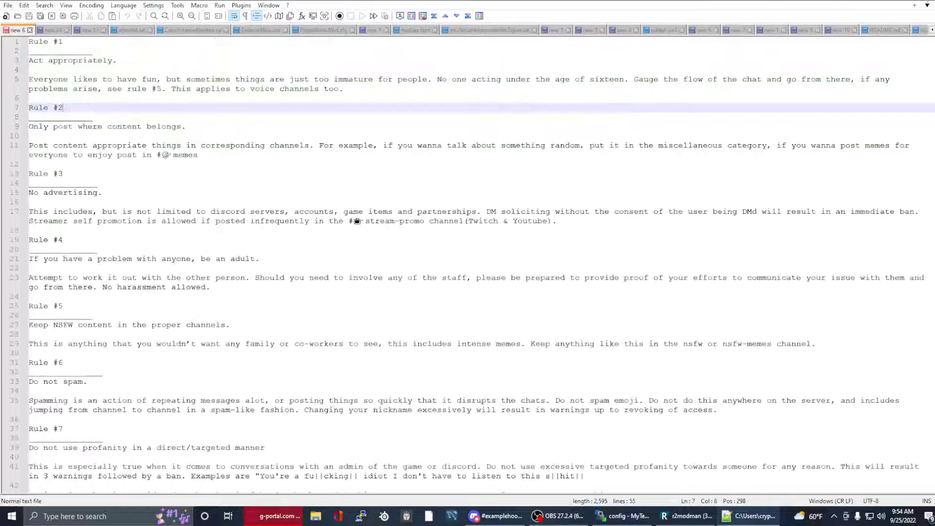
key("alt+Tab")
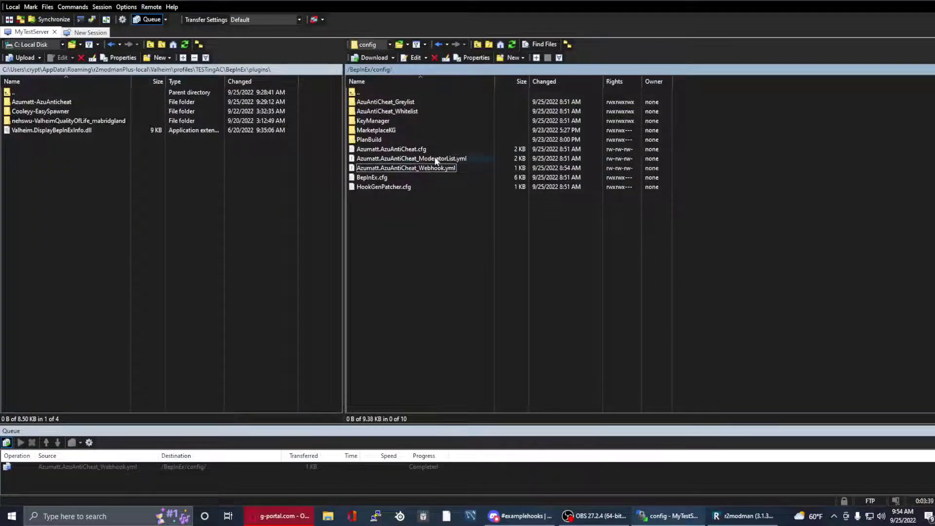
- Open the server's AzuAntiCheat_Whitelist config folder
left_click(434, 159)
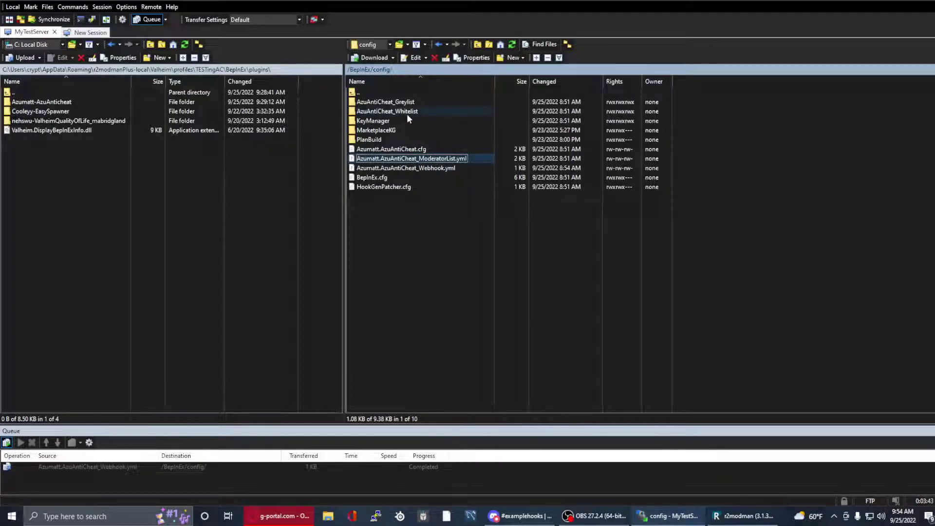
left_click(390, 110)
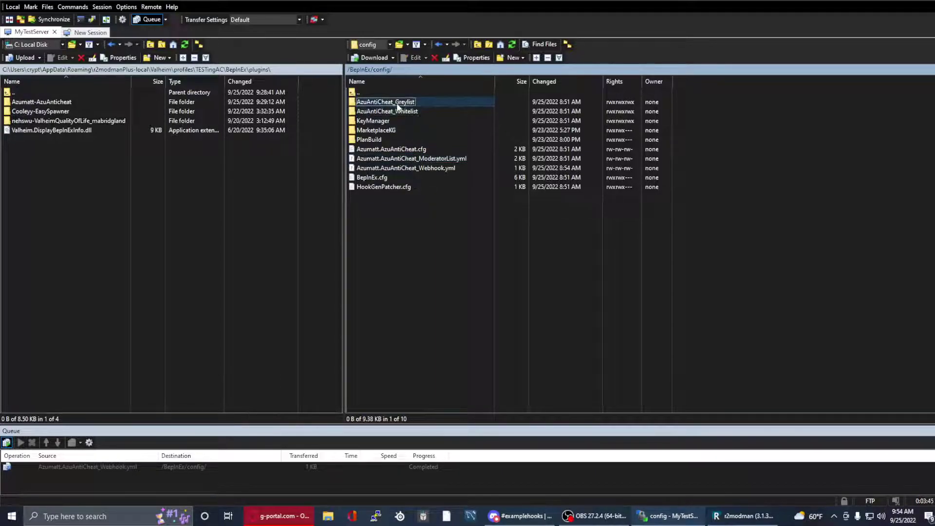
left_click(402, 103)
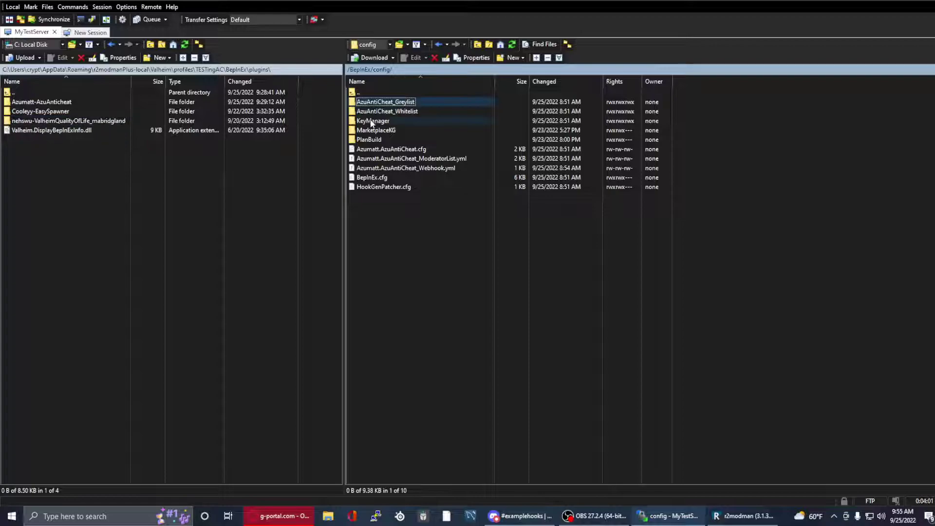
double_click(407, 112)
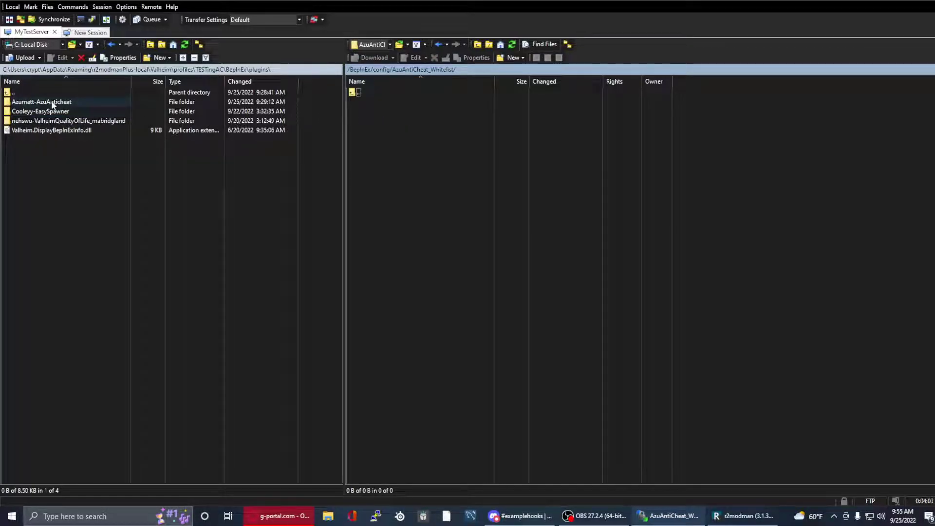
- Drag the local Azumatt-AzuAnticheat folder into Whitelist, check its AzuAnticheat.dll, and go back up
left_click_drag(53, 104, 516, 121)
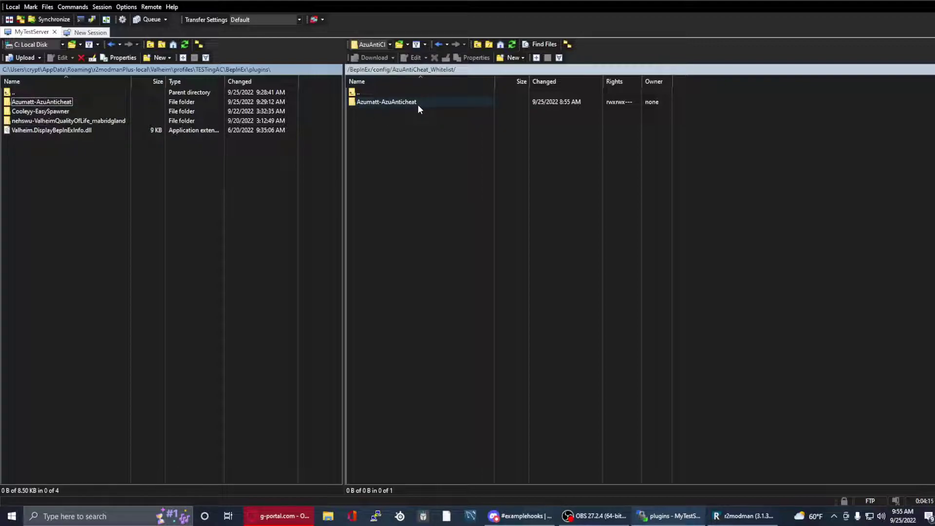
double_click(434, 104)
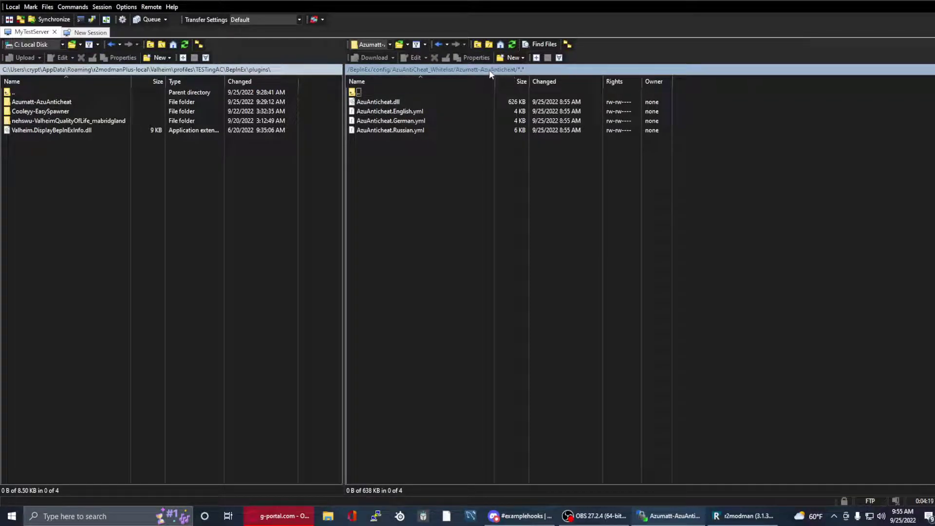
left_click(384, 103)
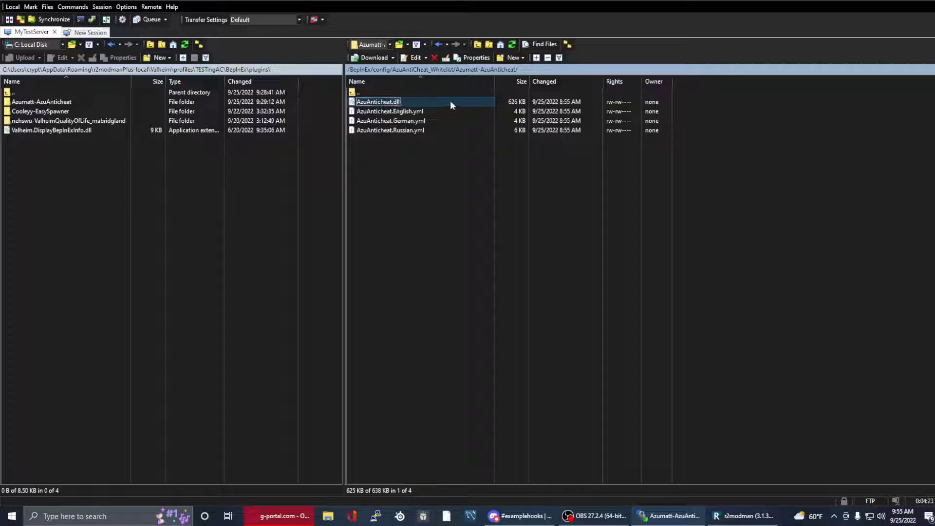
double_click(360, 93)
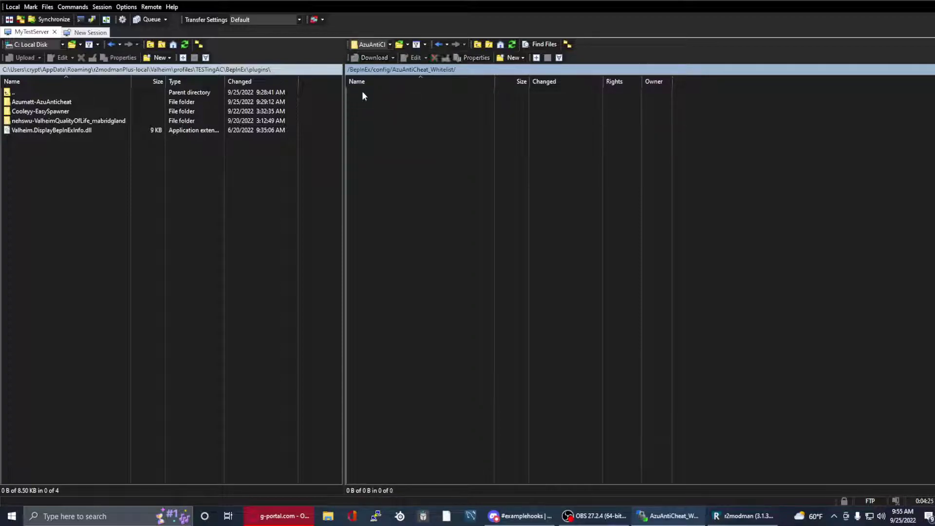
- Upload the local Cooleyy-EasySpawner folder into the server's AzuAntiCheat_Greylist folder with F5
double_click(411, 102)
left_click(39, 112)
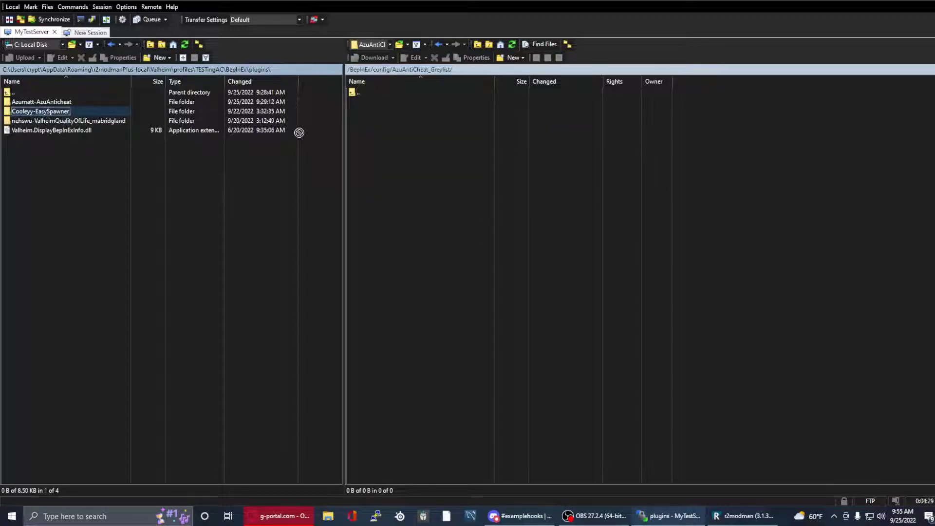
key("F5")
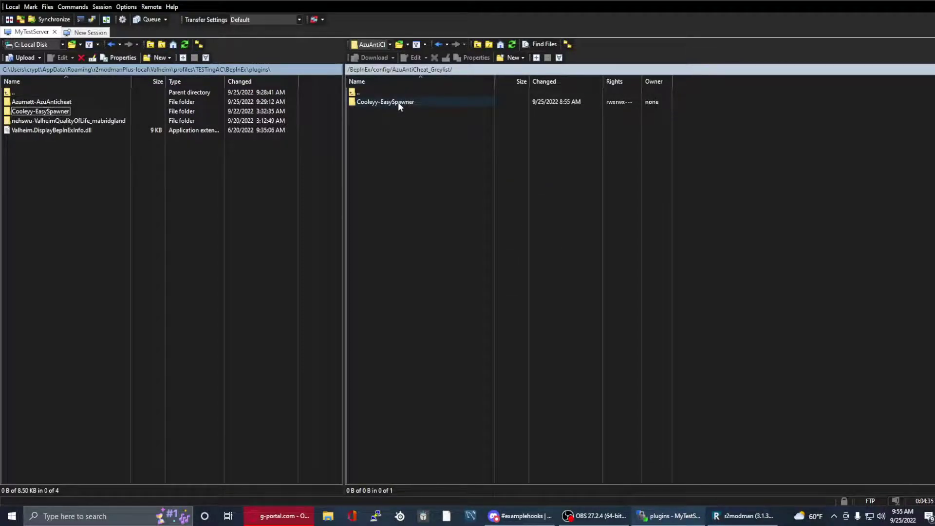
- Inspect the uploaded EasySpawner.dll.old file, dismiss the mod manager notice, and go back up a folder
left_click(398, 102)
key("Delete")
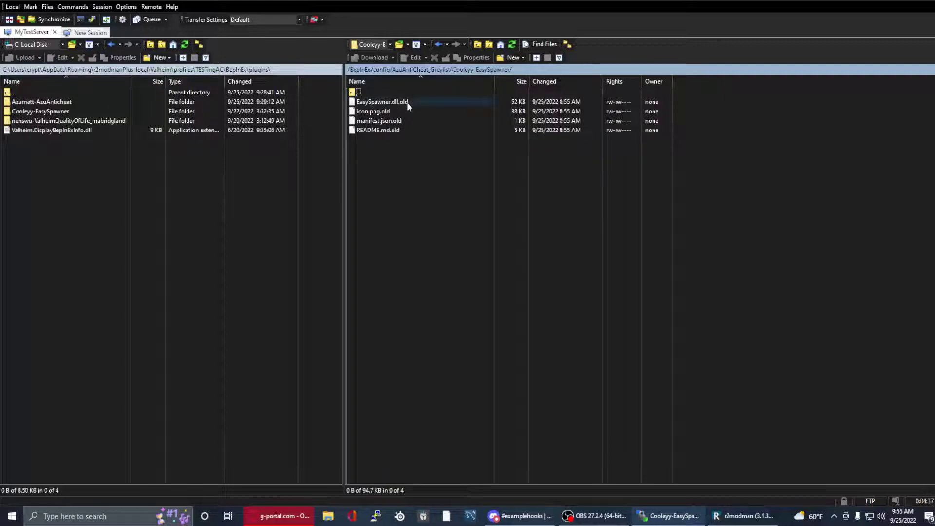
left_click(408, 101)
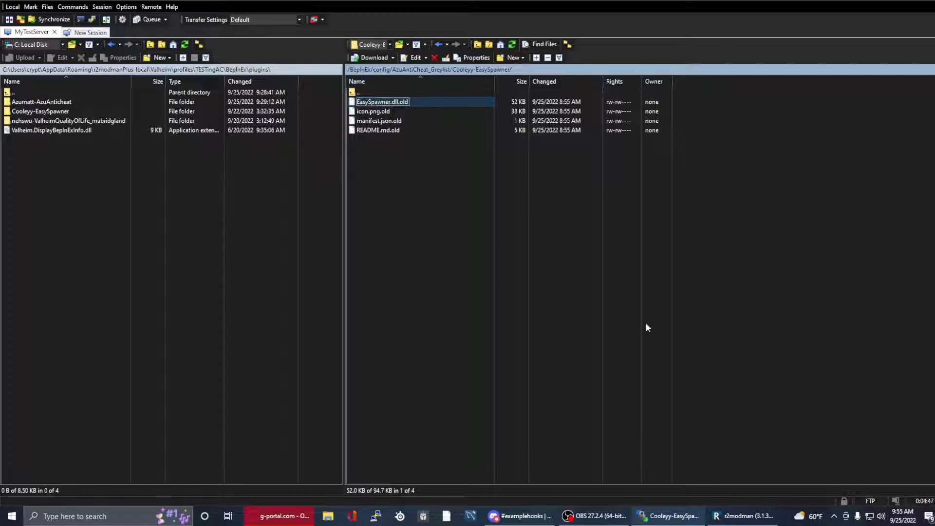
left_click(743, 517)
left_click(612, 384)
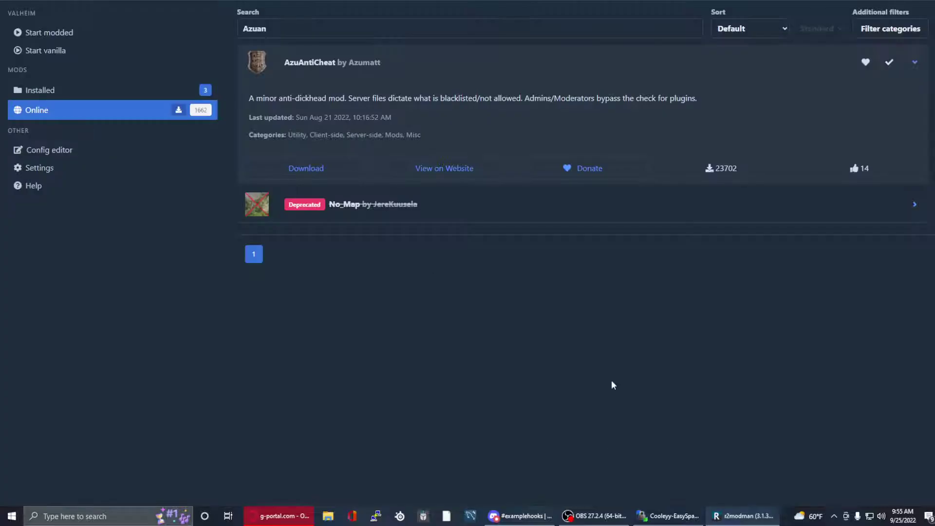
left_click(668, 516)
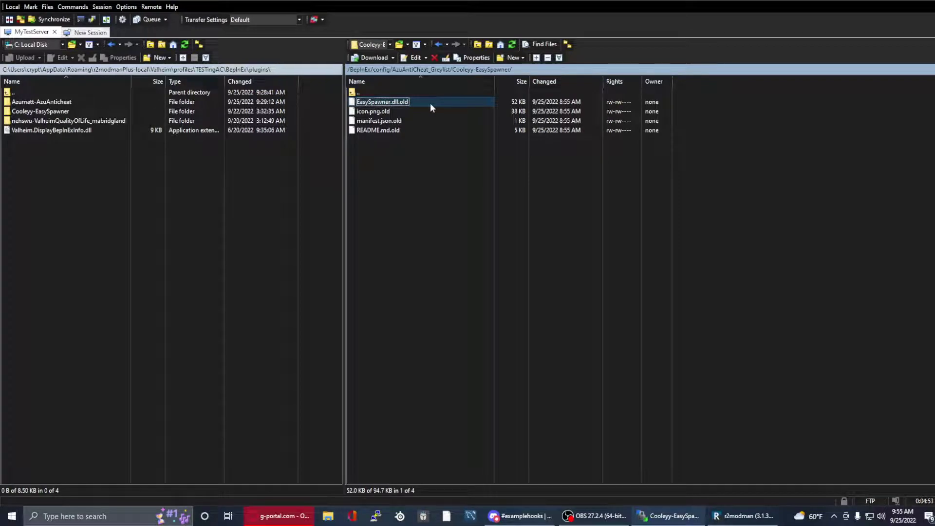
double_click(384, 91)
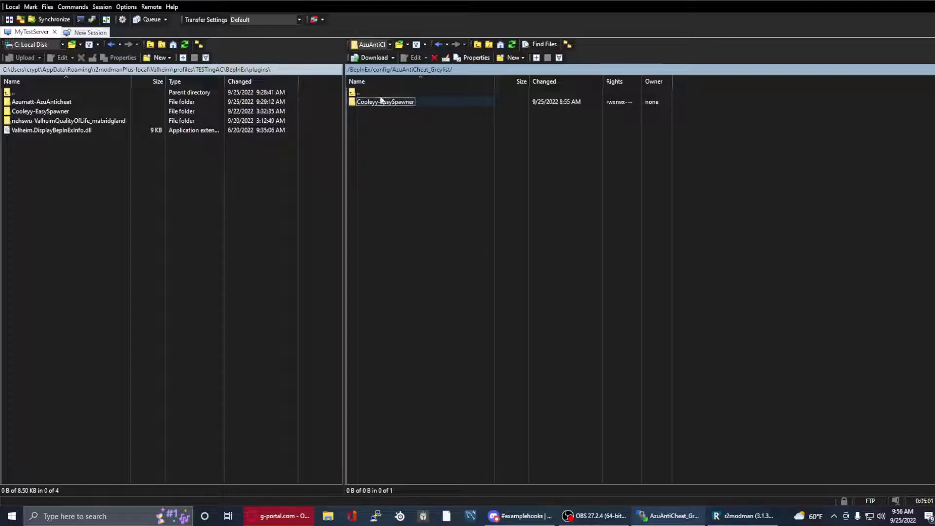
- Re-upload the Azumatt-AzuAnticheat folder into the server's AzuAntiCheat_Whitelist, overwriting the existing dll and language files
double_click(378, 92)
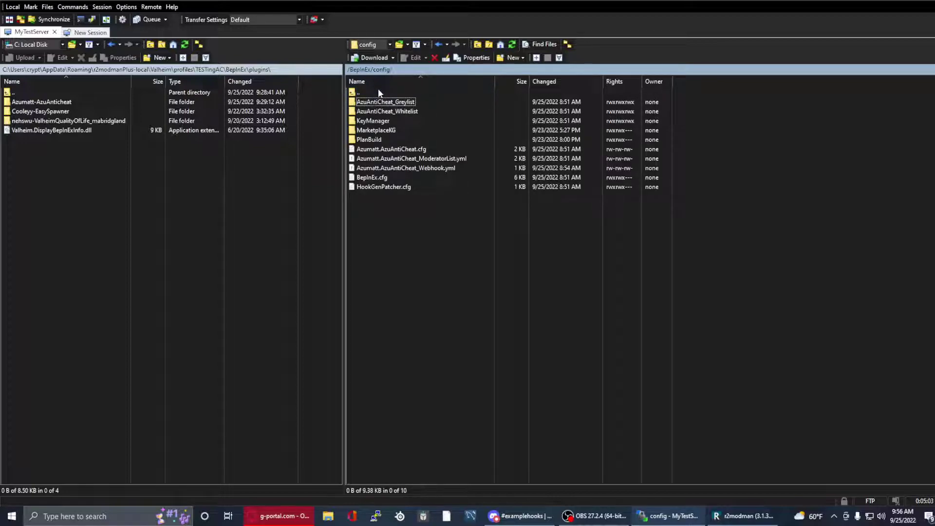
double_click(423, 113)
left_click_drag(63, 103, 516, 141)
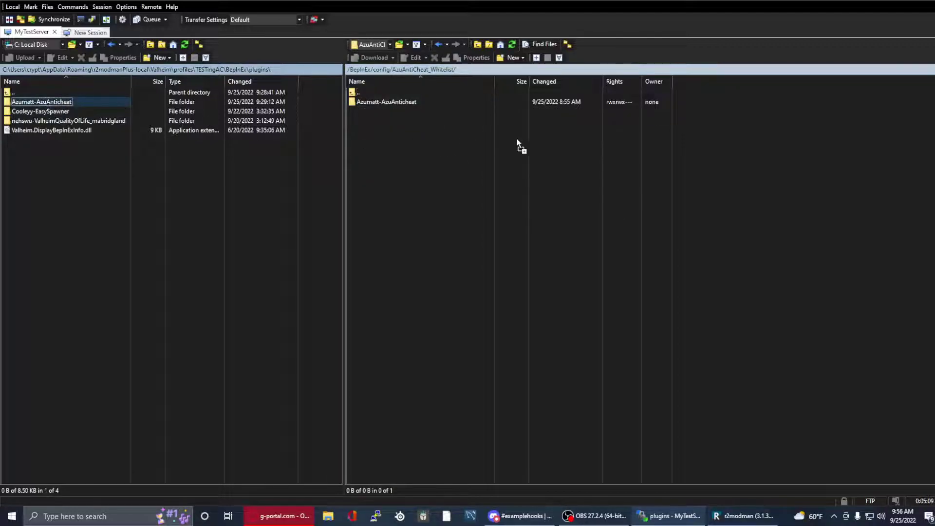
left_click(440, 290)
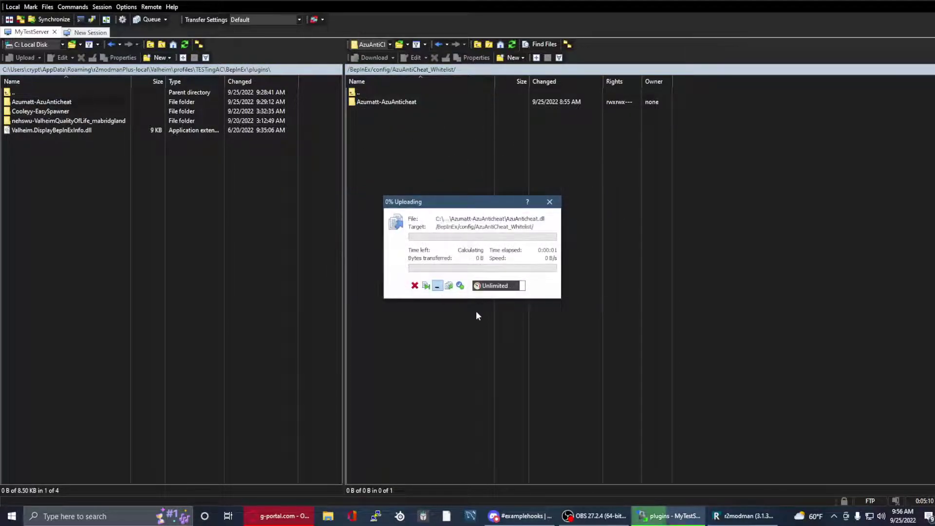
left_click(441, 289)
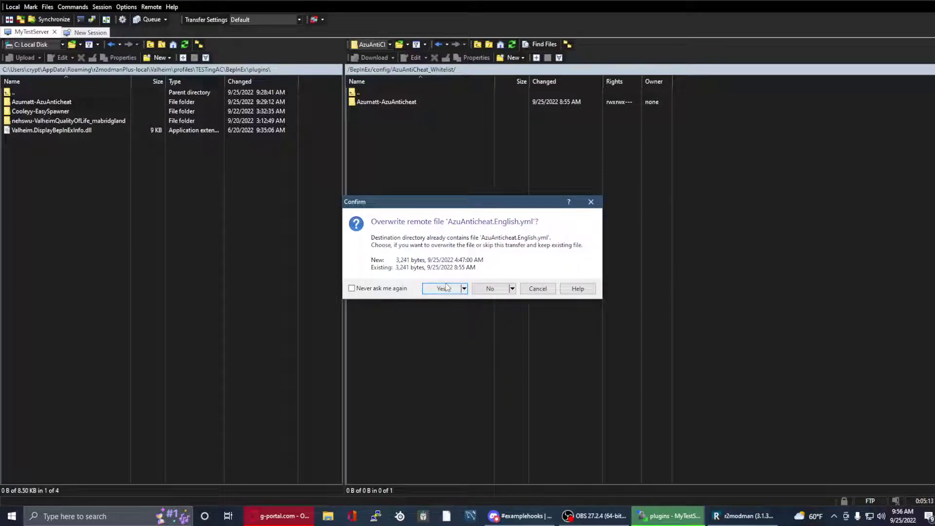
left_click(442, 290)
left_click(446, 289)
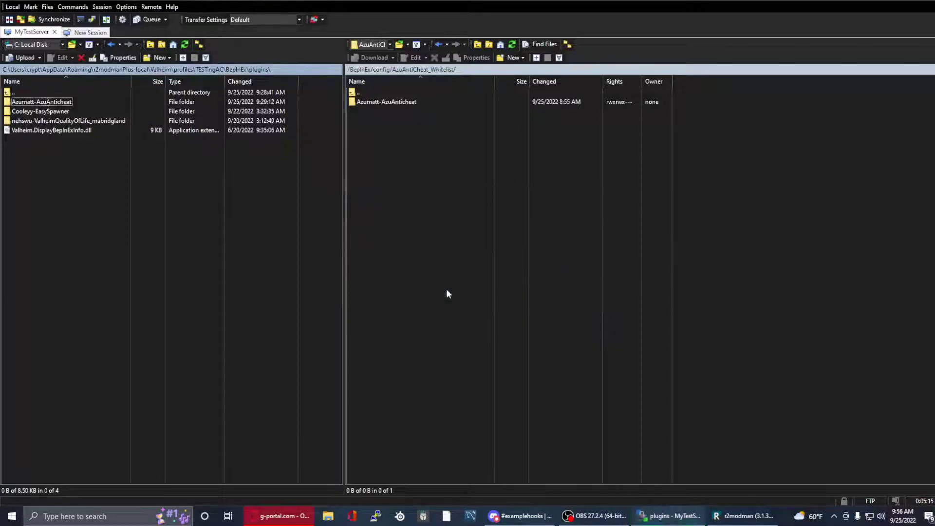
- Go up to the server's /BepInEx/ folder, refresh it, and bring up LogOutput.log's actions
key("alt+Tab")
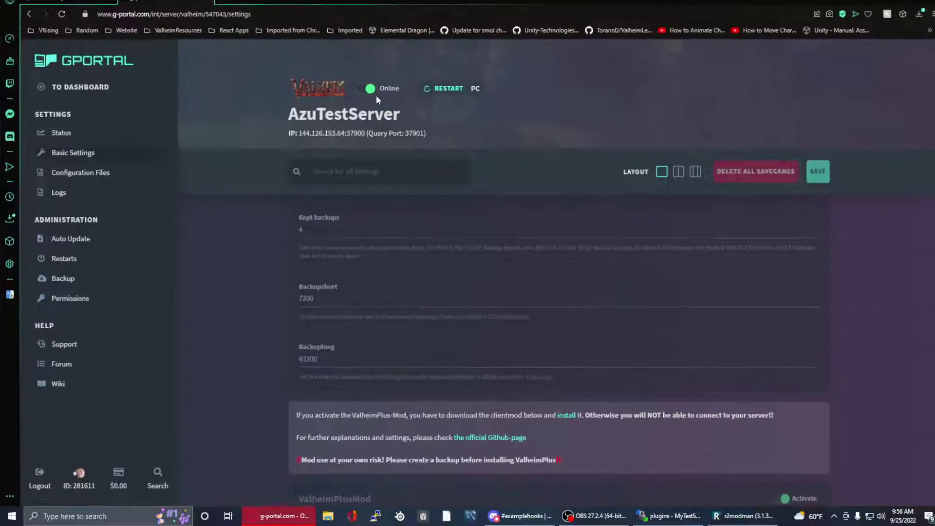
key("alt+Tab")
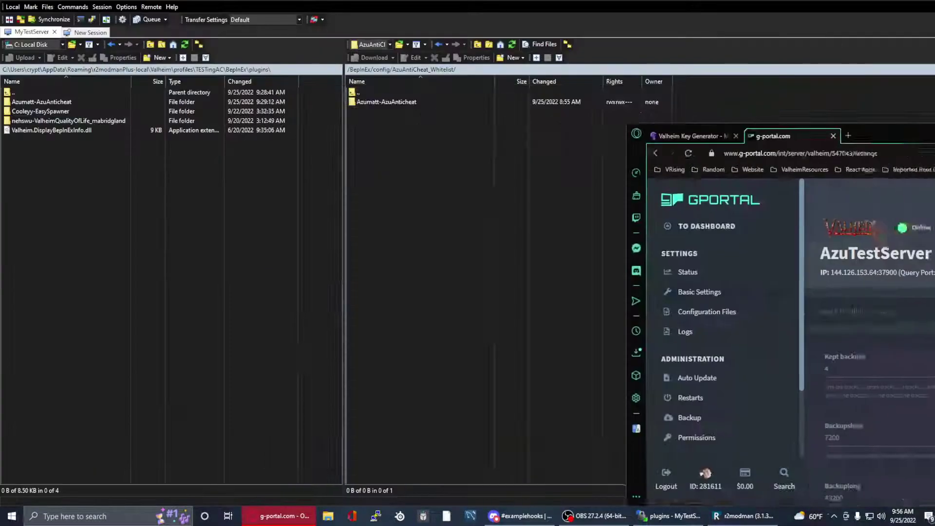
left_click(479, 220)
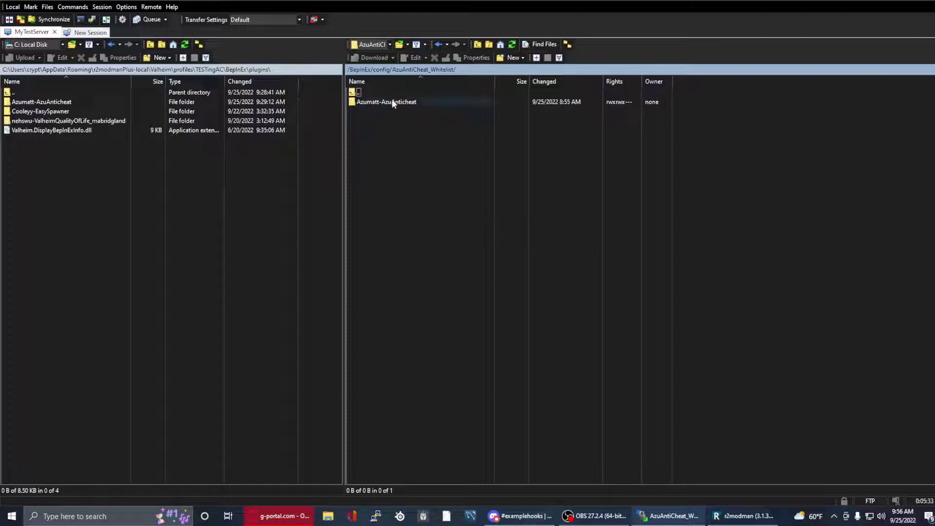
double_click(379, 92)
double_click(379, 92)
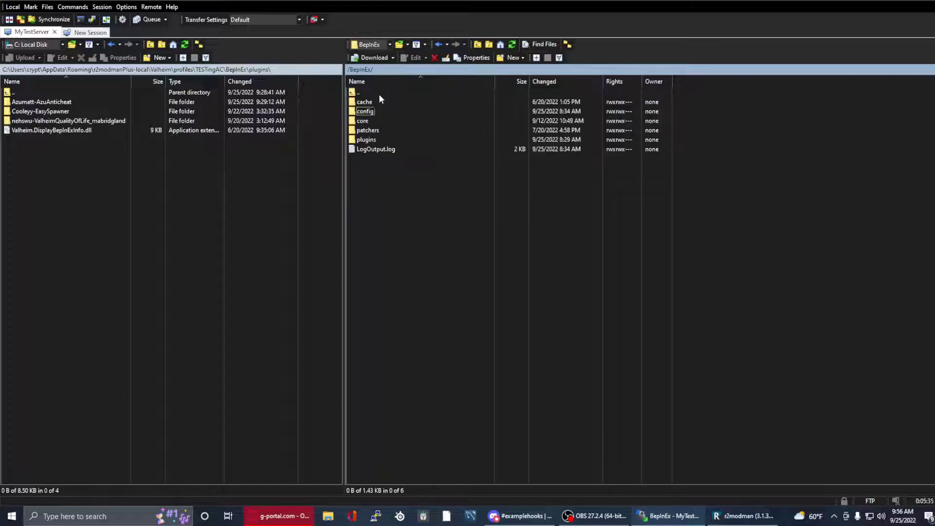
left_click(511, 46)
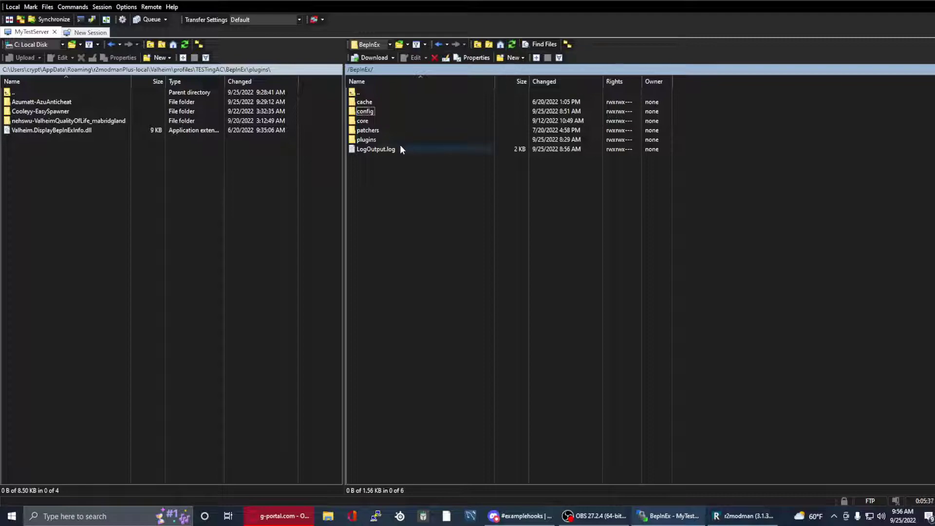
left_click(381, 149)
right_click(381, 149)
- Open LogOutput.log in Notepad++, highlight the AzuAntiCheat whitelist success lines, then close it
mouse_move(431, 162)
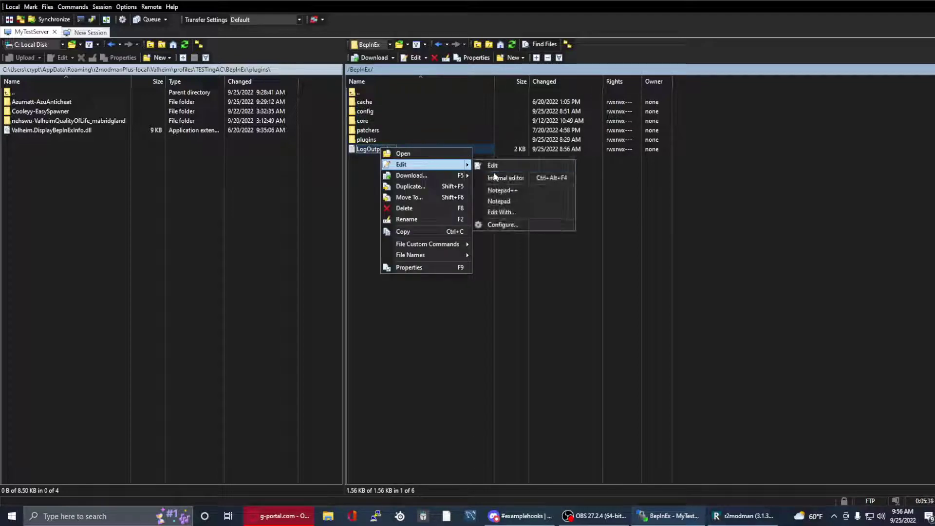
left_click(507, 193)
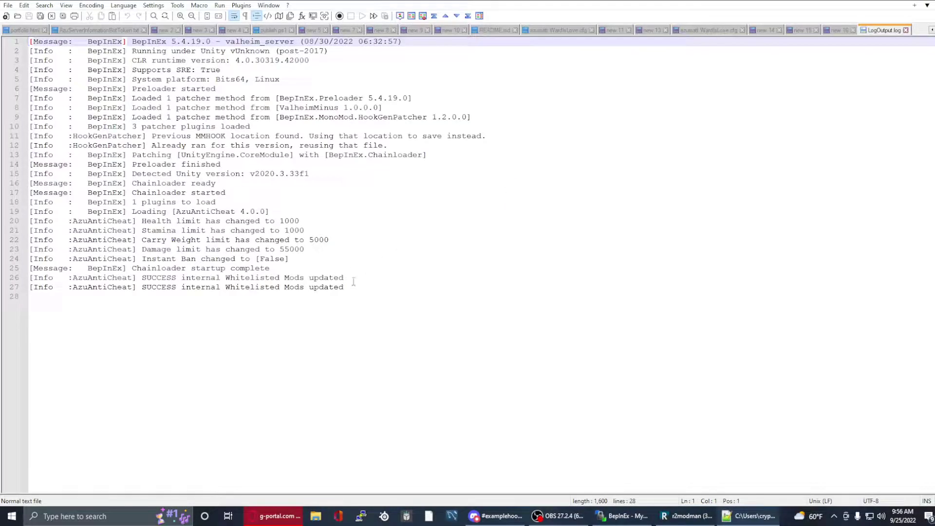
left_click_drag(343, 287, 14, 279)
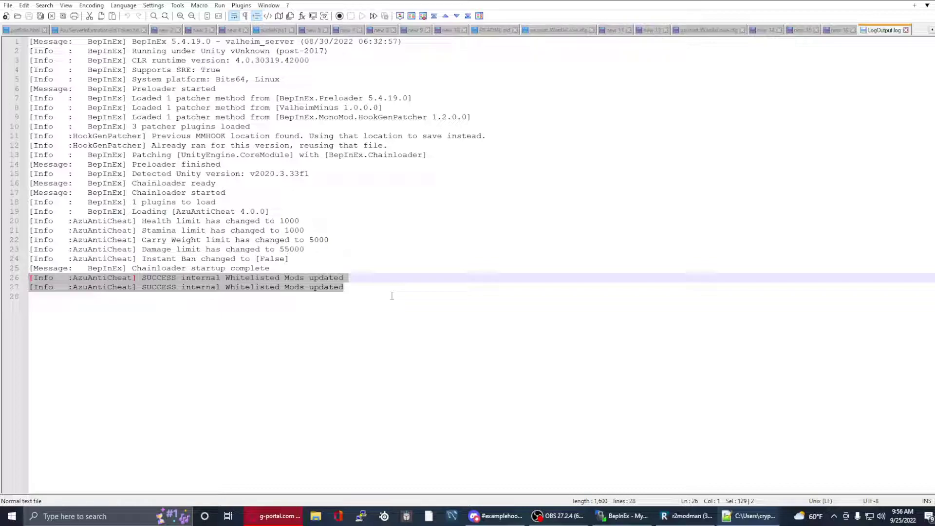
left_click(906, 30)
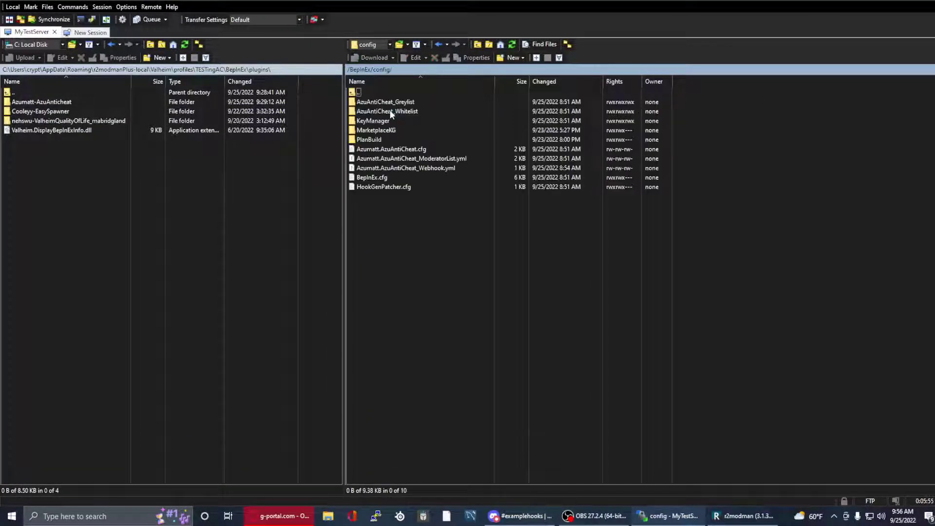
double_click(419, 111)
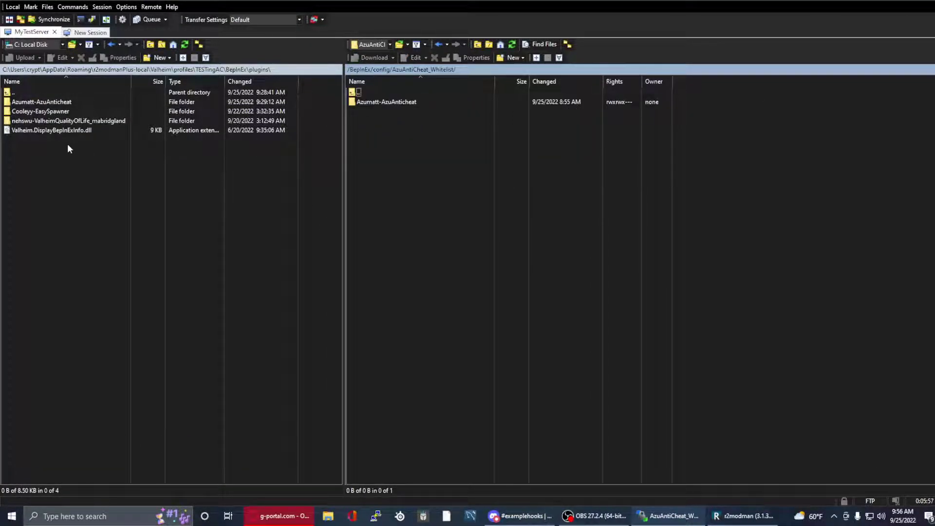
left_click_drag(62, 141, 45, 101)
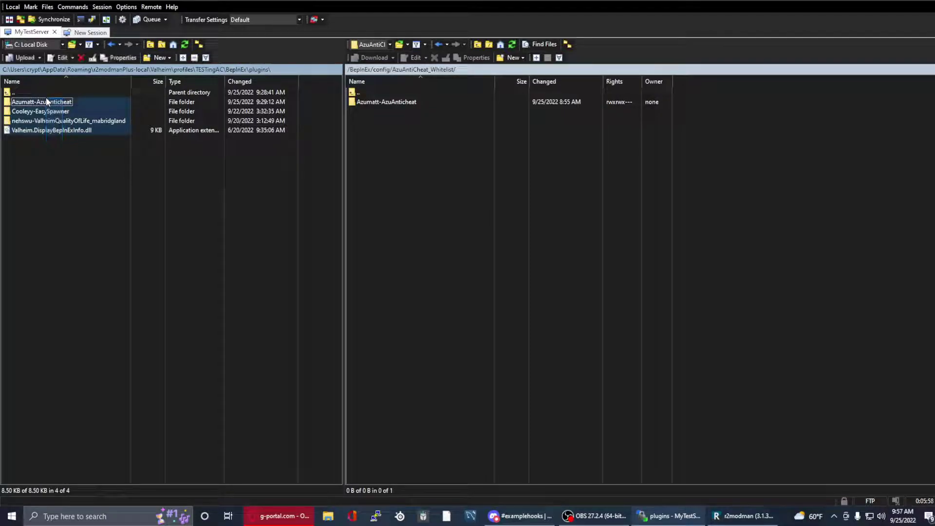
left_click(133, 173)
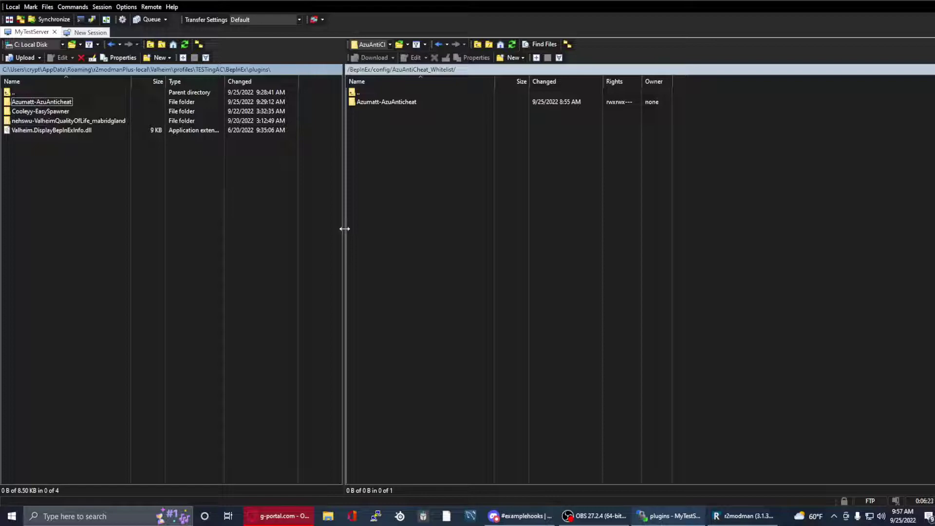
double_click(381, 93)
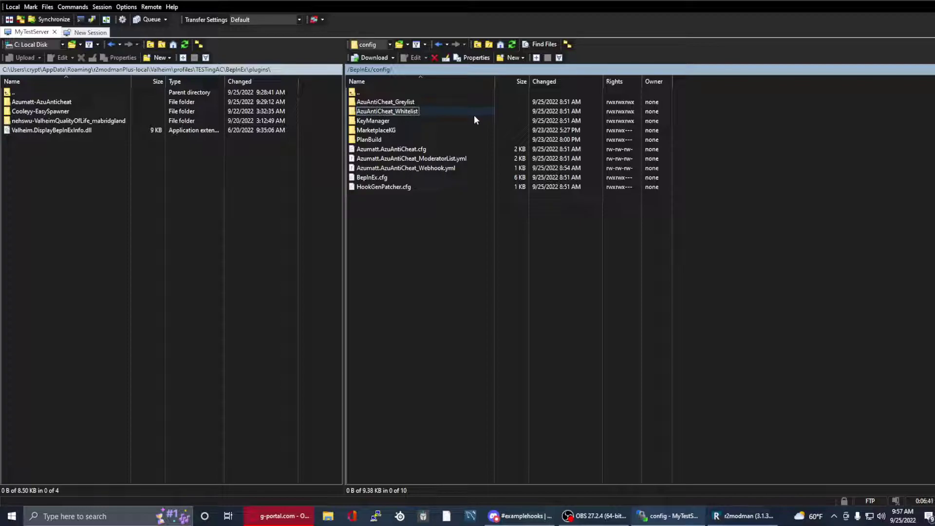
double_click(402, 91)
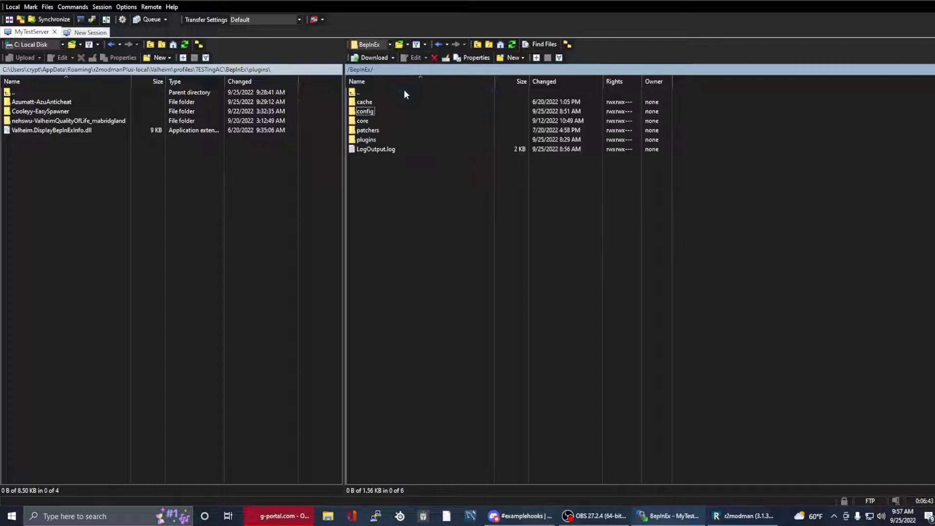
double_click(403, 139)
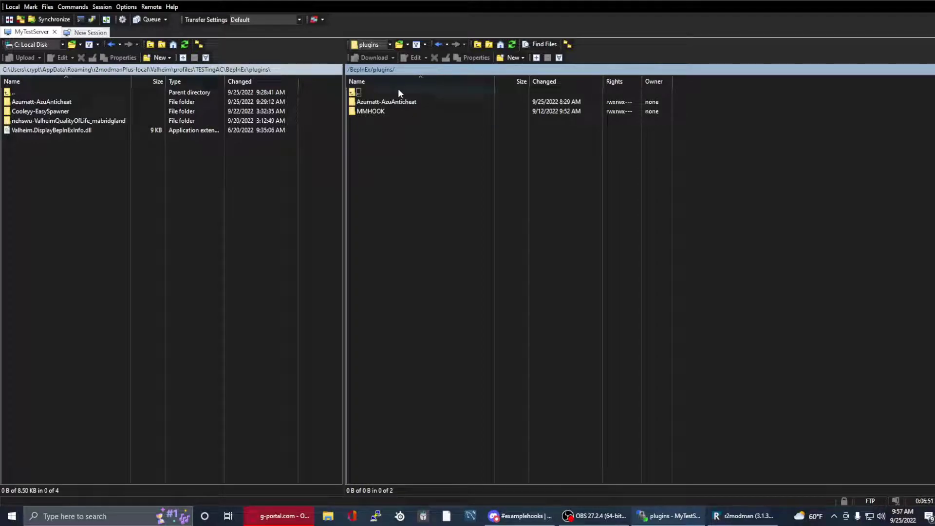
double_click(398, 92)
double_click(395, 112)
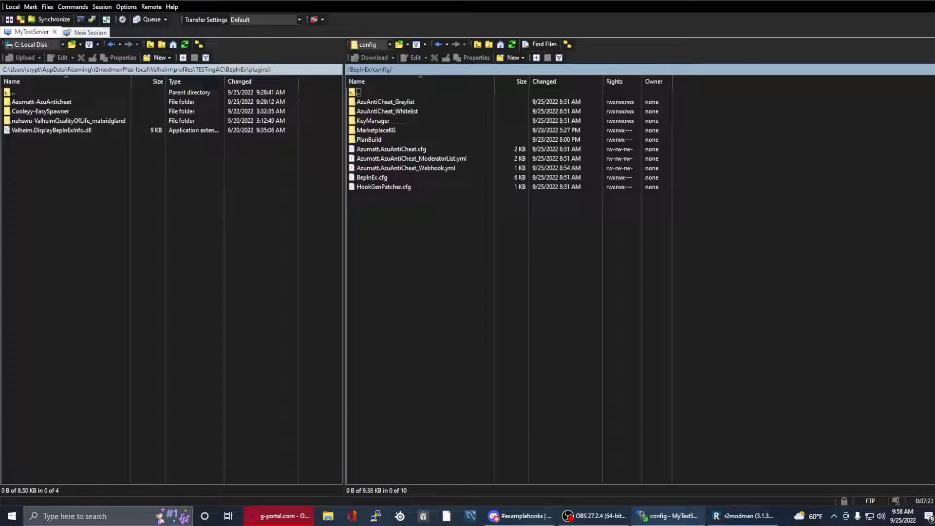
- Load valheim.thunderstore.io in a new browser tab, staying on the Valheim community
key("alt+Tab")
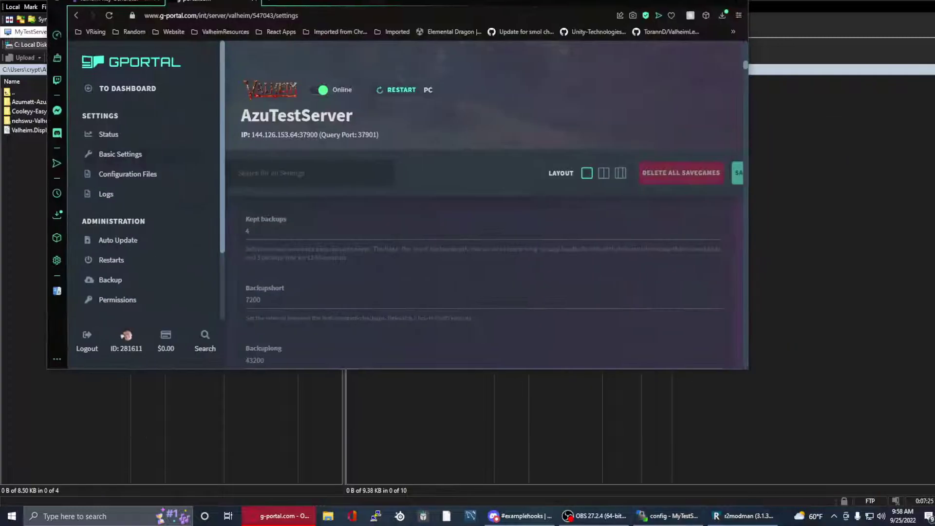
key("ctrl+t")
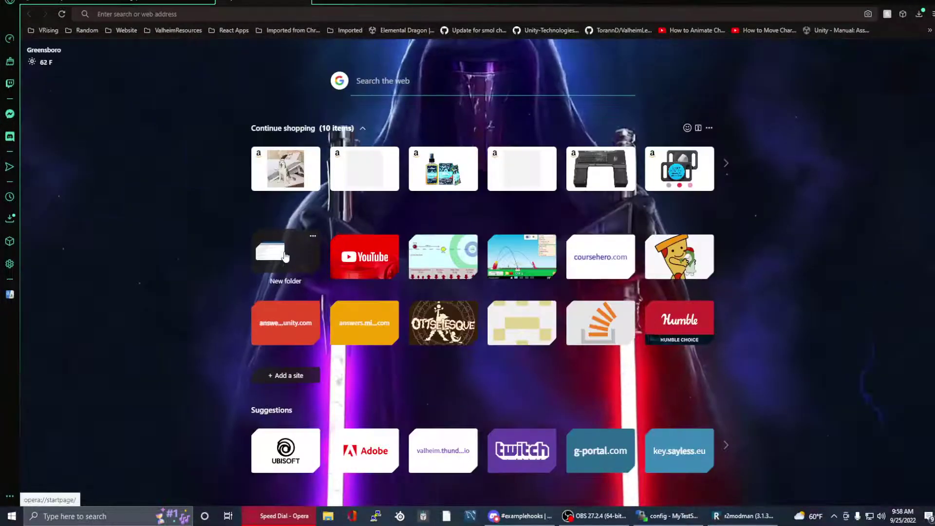
type("val")
key("Return")
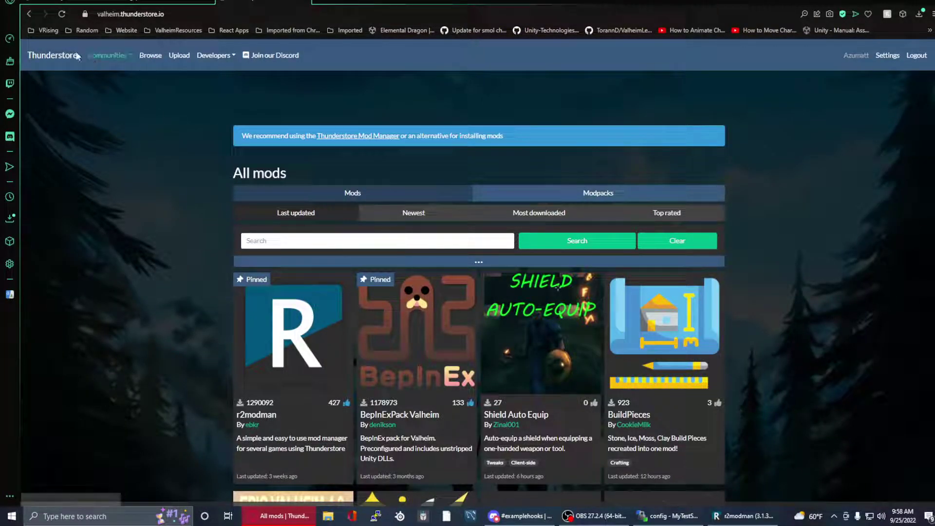
left_click(108, 55)
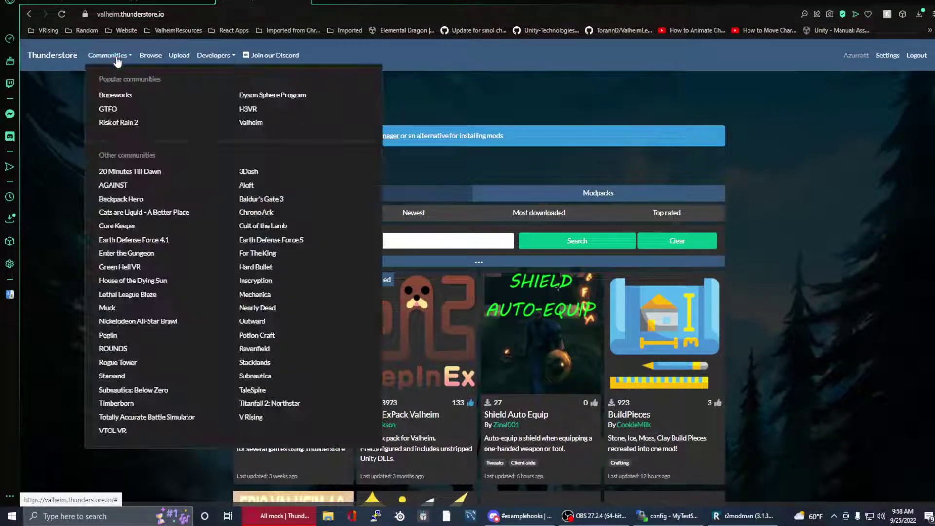
left_click(257, 125)
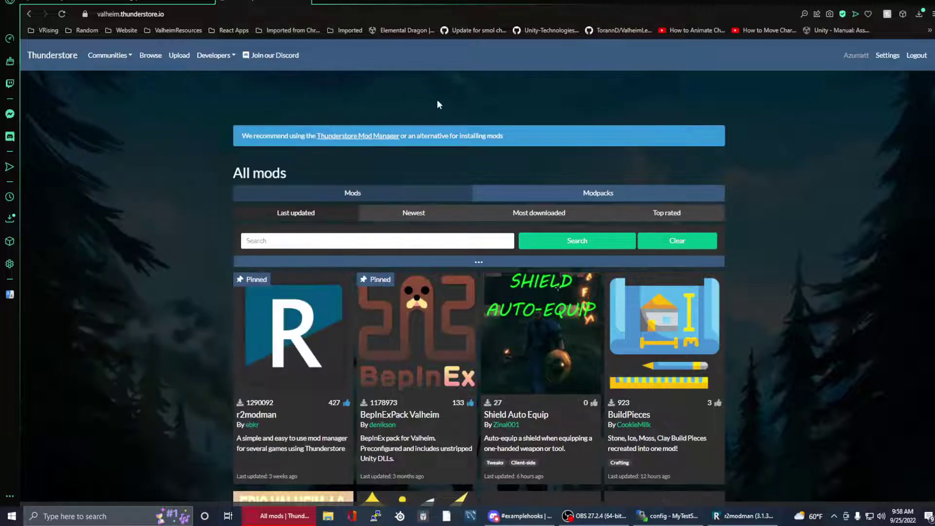
- Enter AzuAnticheat in the mod search box and run the search
left_click(437, 241)
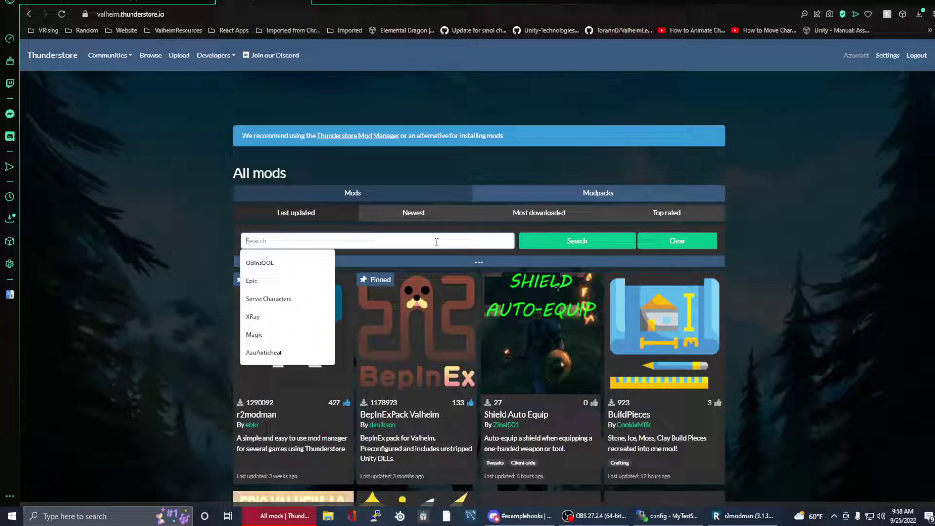
type("azu")
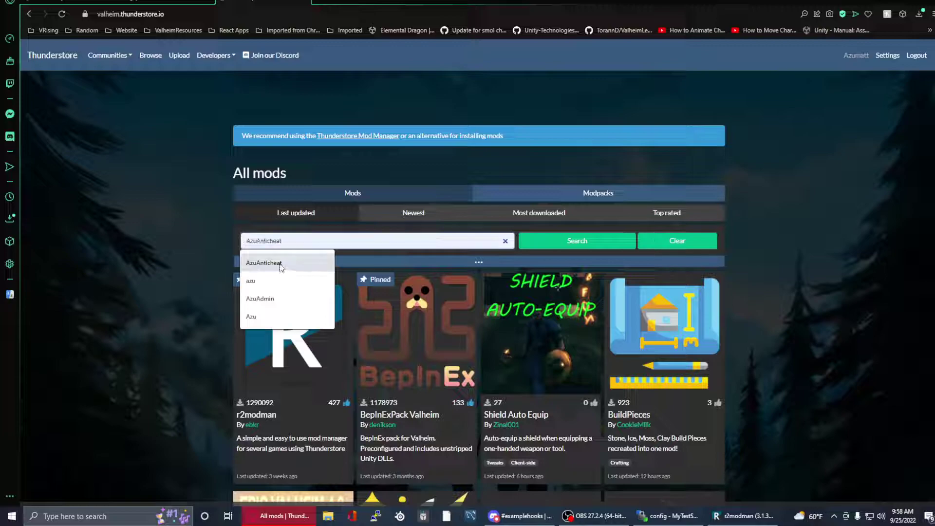
left_click(272, 263)
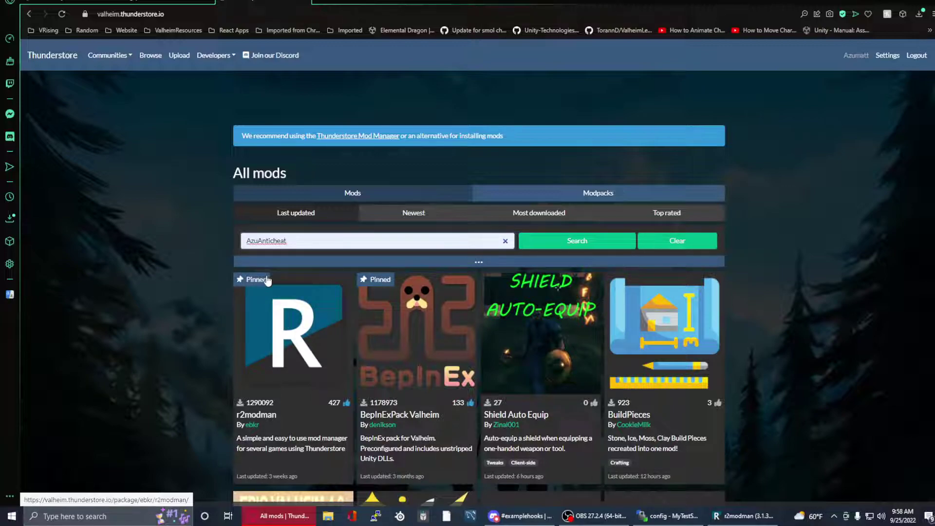
scroll(148, 307, "down", 2)
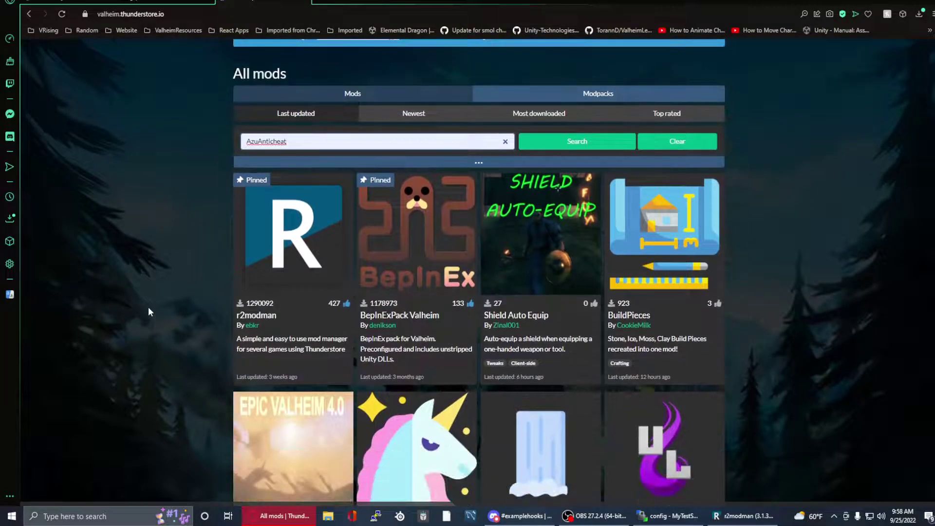
scroll(148, 306, "up", 1)
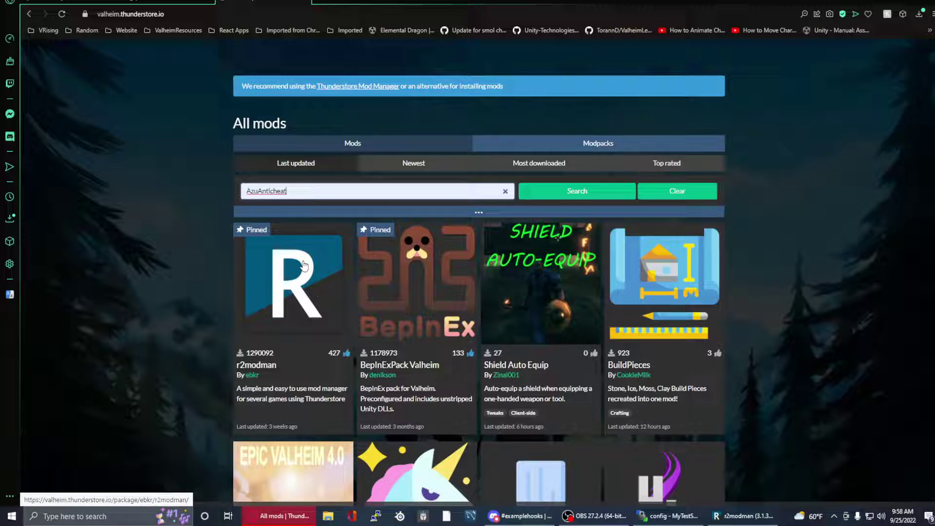
left_click(672, 517)
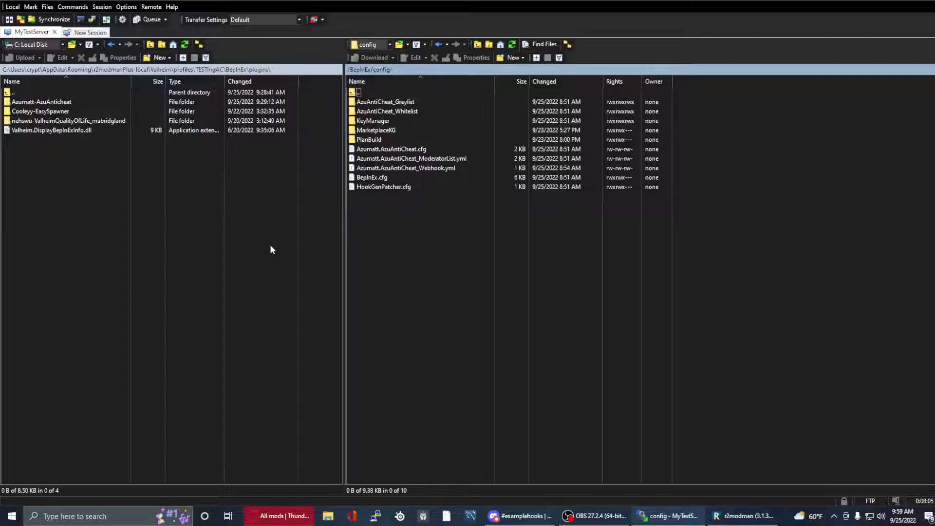
left_click(669, 516)
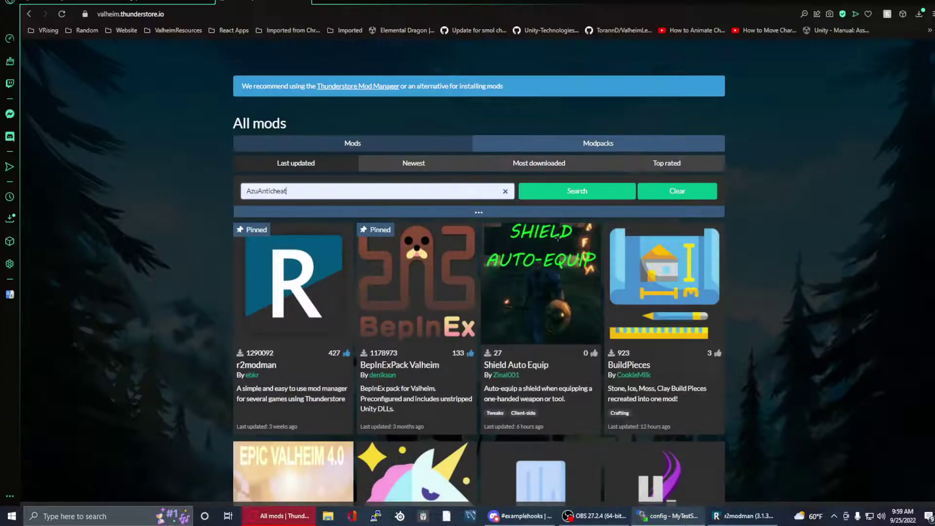
left_click(336, 191)
key("Return")
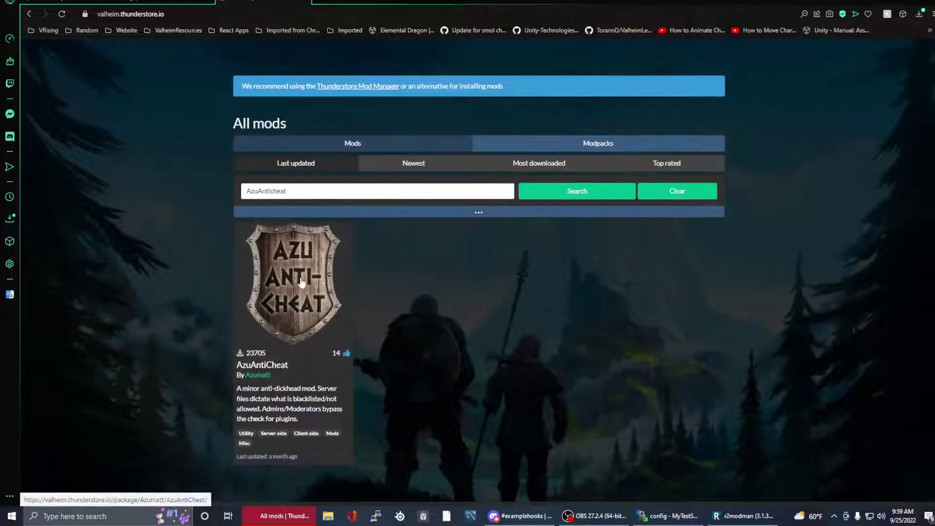
- Open the AzuAntiCheat mod page and inspect its dependency string
left_click(301, 283)
scroll(301, 281, "down", 3)
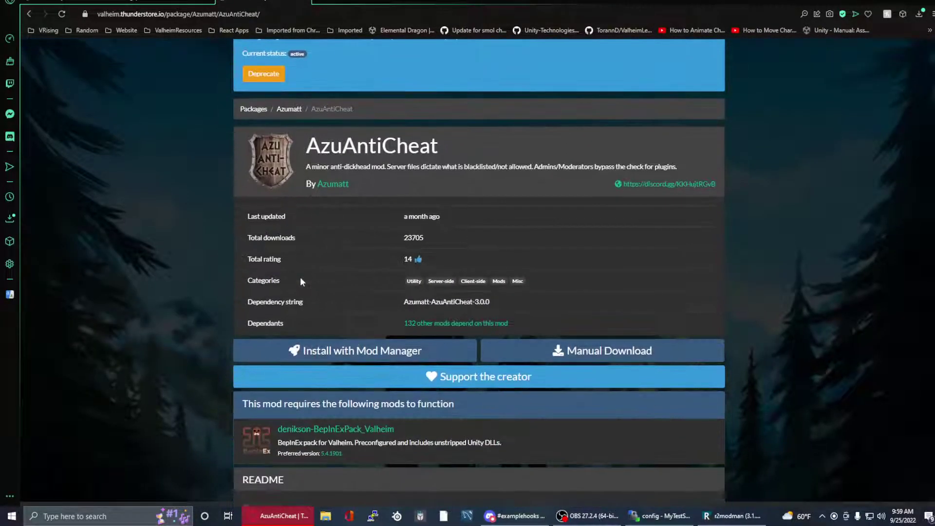
scroll(300, 276, "down", 2)
left_click_drag(502, 201, 327, 205)
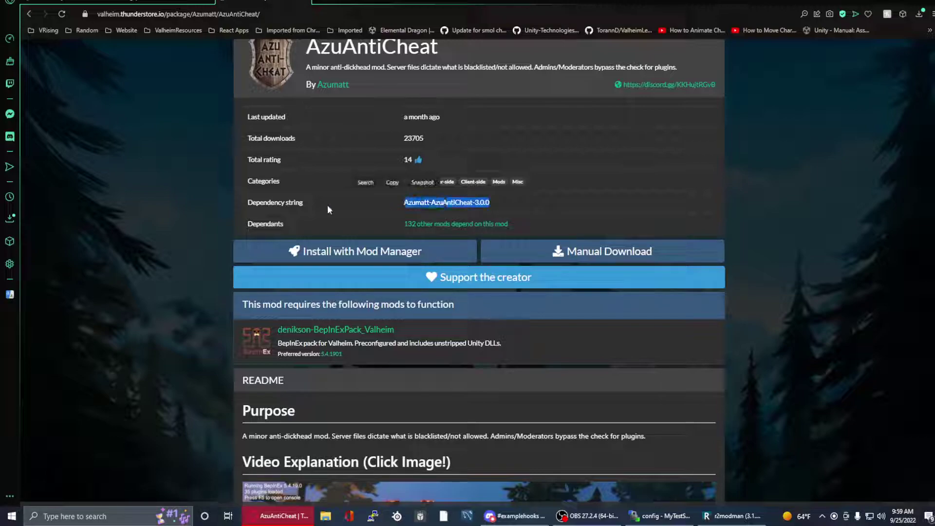
left_click(318, 204)
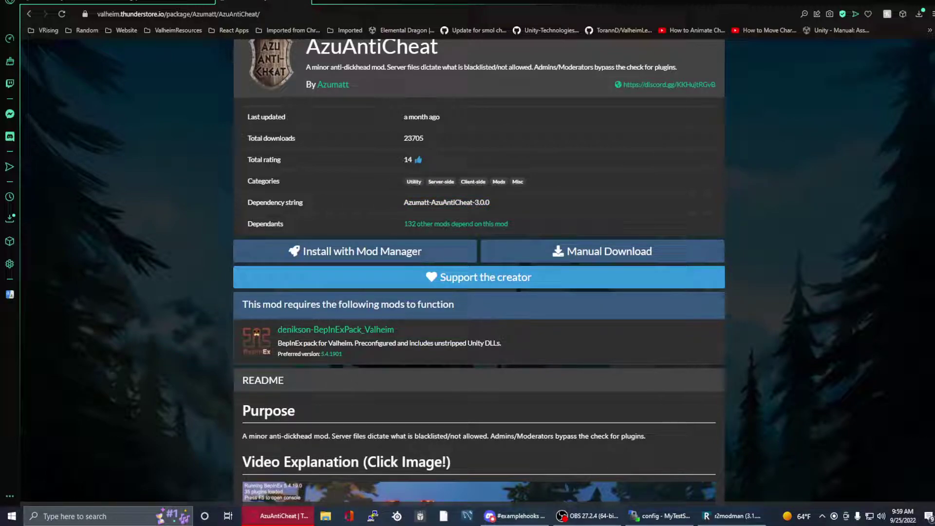
- Send AzuAntiCheat version 3.0.0 to the mod manager for installation
scroll(521, 128, "down", 2)
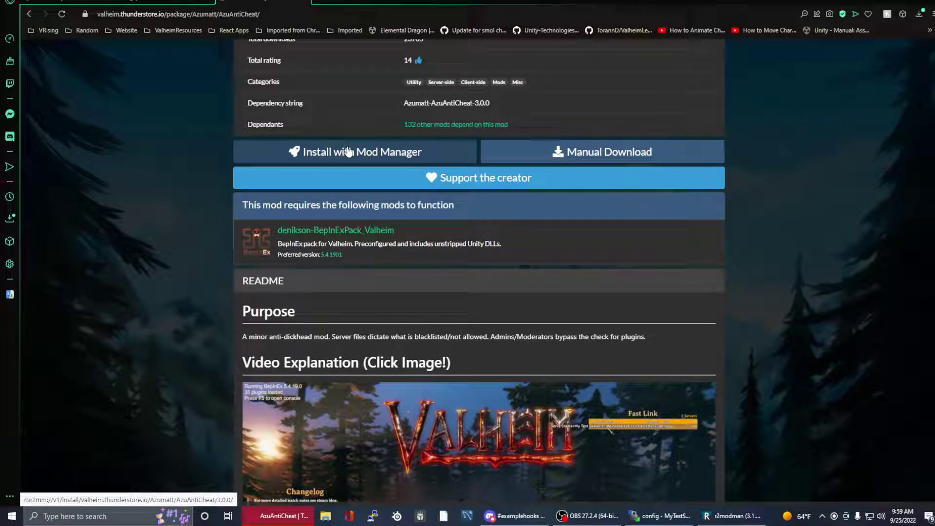
scroll(399, 272, "down", 20)
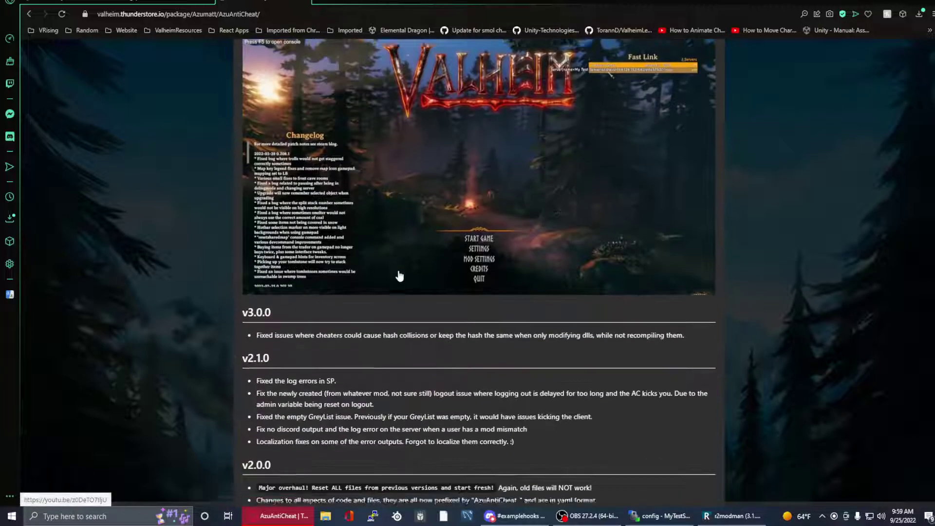
scroll(399, 270, "down", 5)
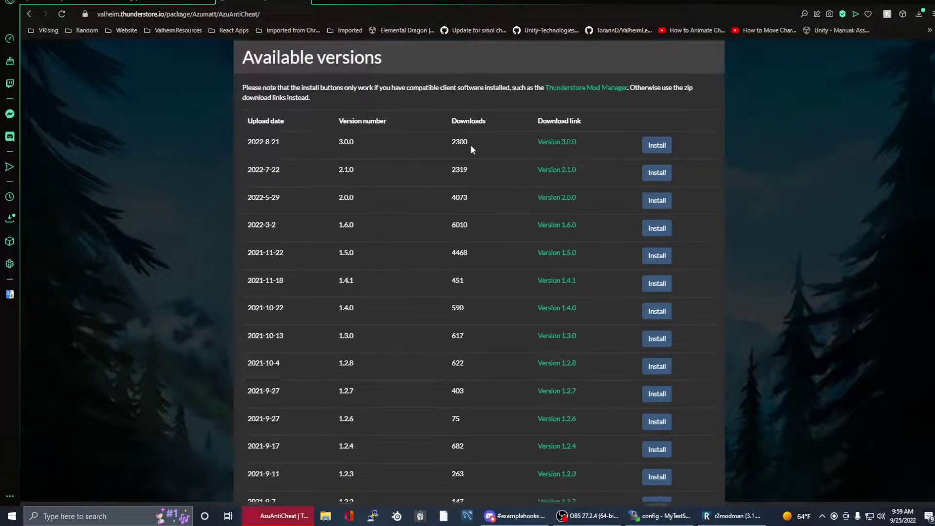
left_click(663, 146)
- Open the denikson-BepInExPack_Valheim dependency page linked from the package
scroll(182, 292, "up", 20)
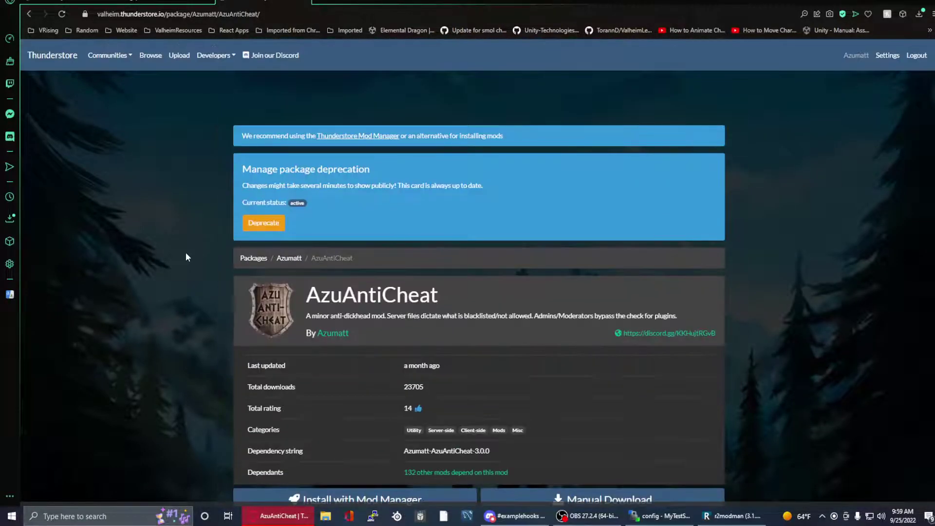
scroll(185, 252, "down", 3)
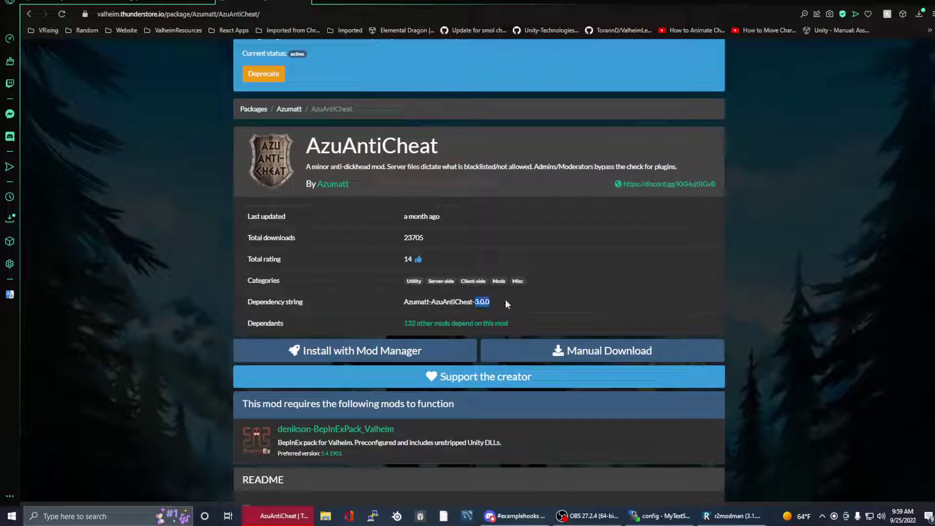
left_click(546, 306)
scroll(543, 298, "down", 5)
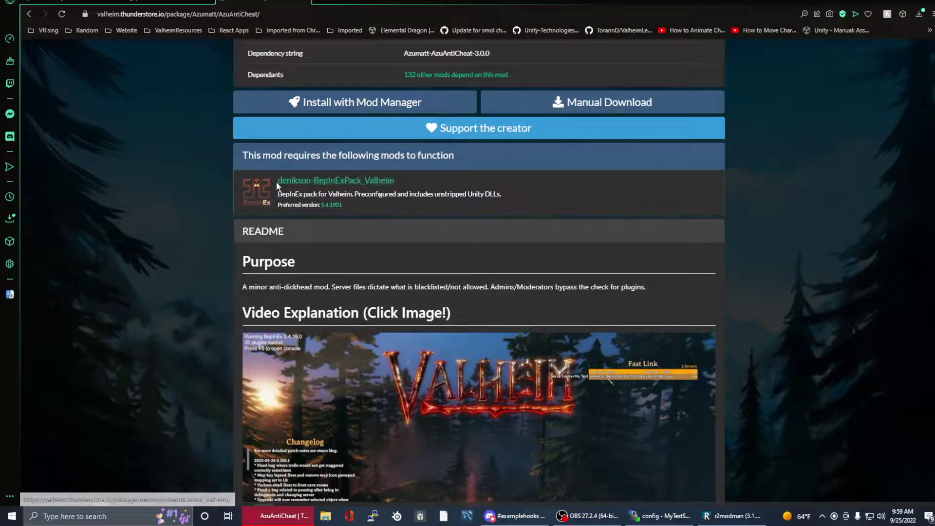
left_click(345, 187)
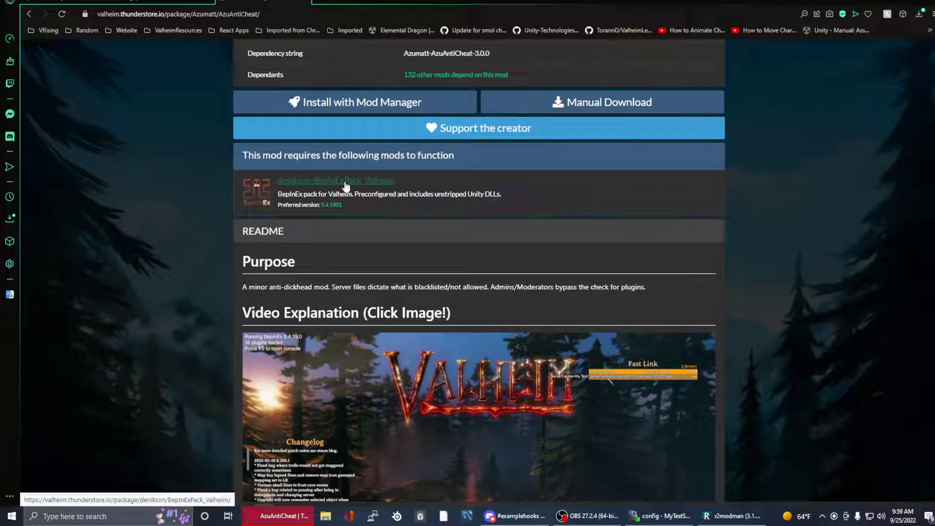
scroll(346, 187, "down", 3)
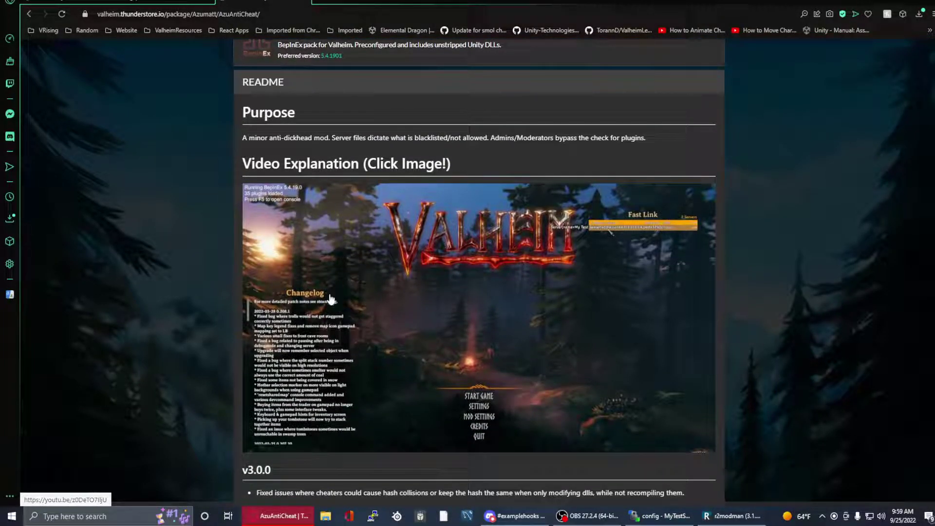
- Read through the changelog, Features and Moderator sections, highlighting the installation note
scroll(376, 333, "down", 2)
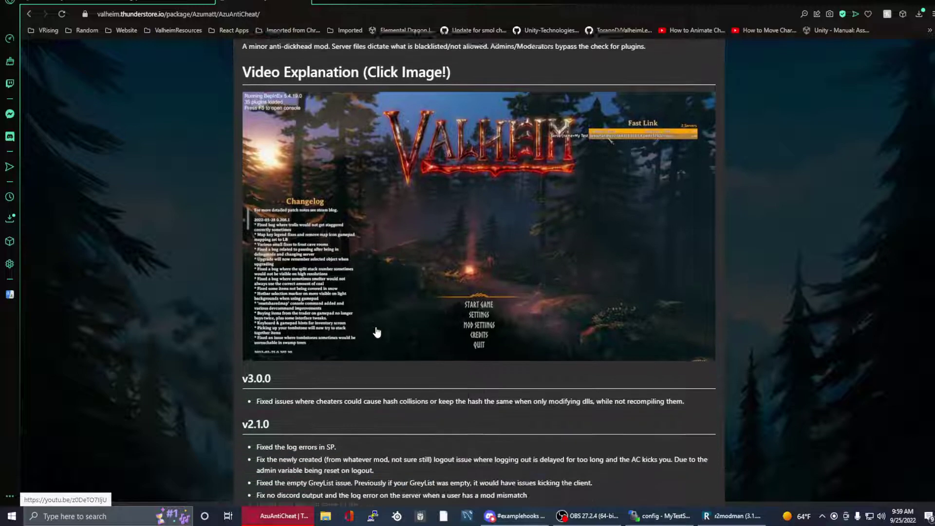
scroll(376, 333, "down", 2)
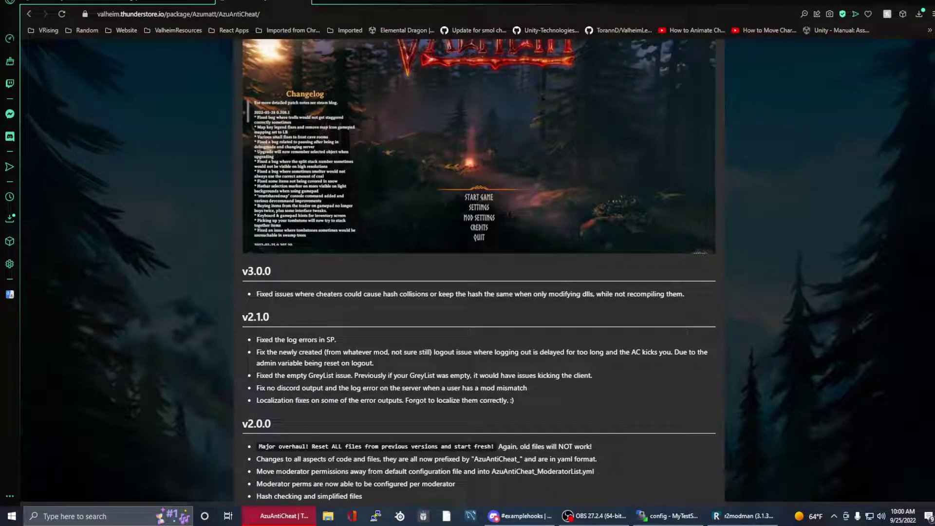
scroll(284, 264, "down", 3)
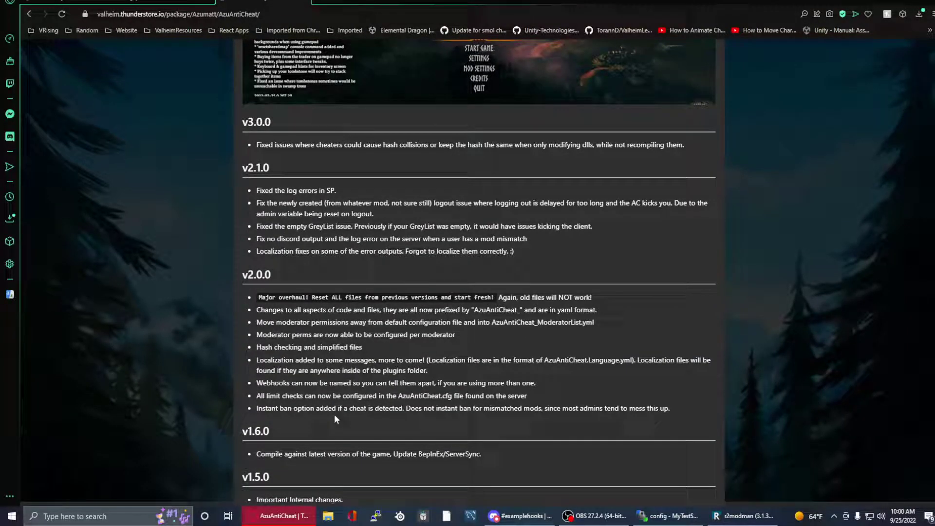
scroll(335, 416, "down", 1)
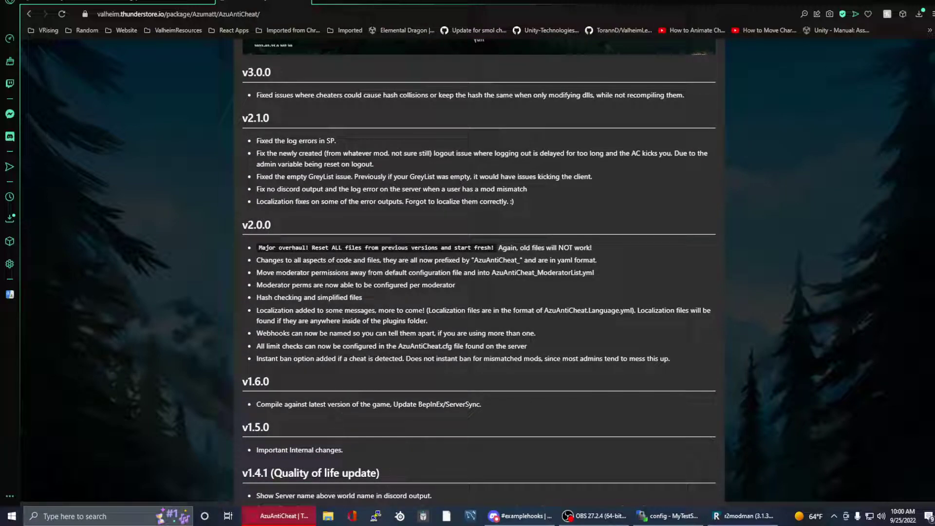
scroll(479, 273, "down", 20)
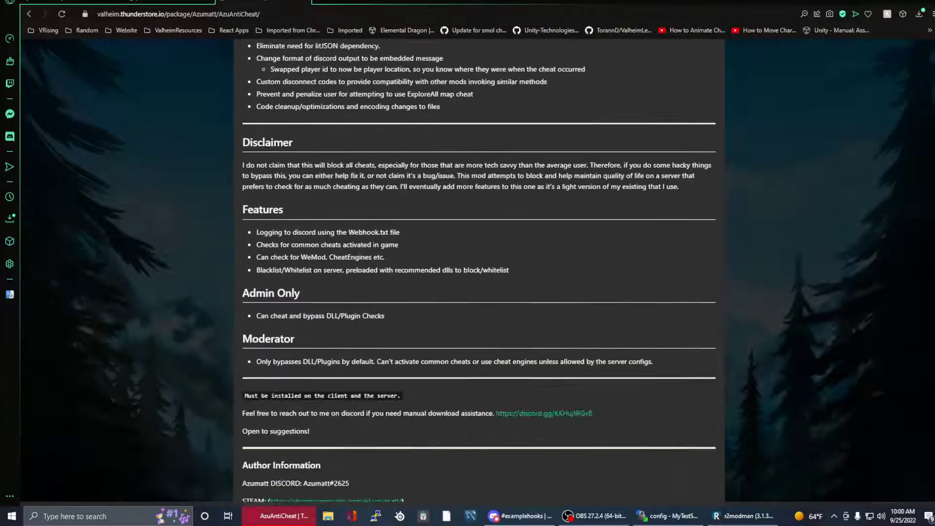
scroll(390, 347, "up", 1)
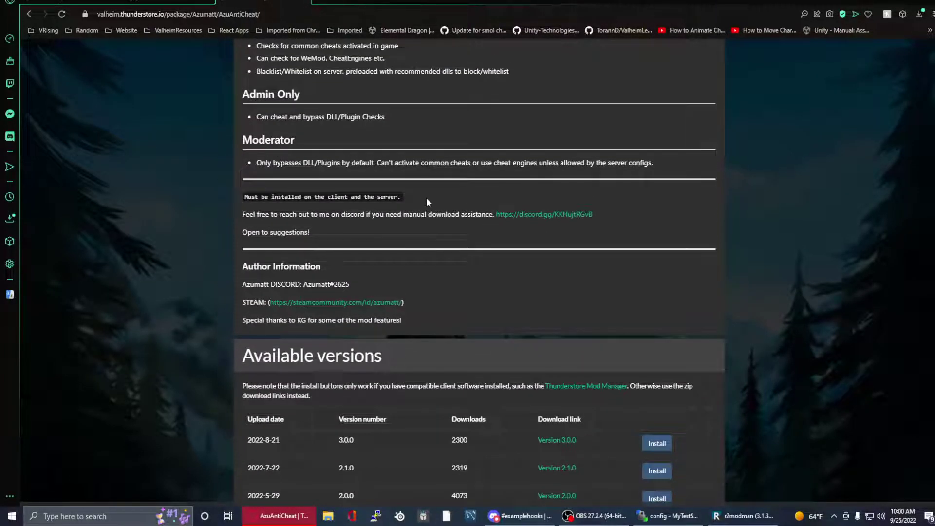
left_click_drag(426, 198, 236, 197)
left_click(134, 270)
- Scroll back to the top and minimize the browser to show the desktop
scroll(356, 272, "up", 1)
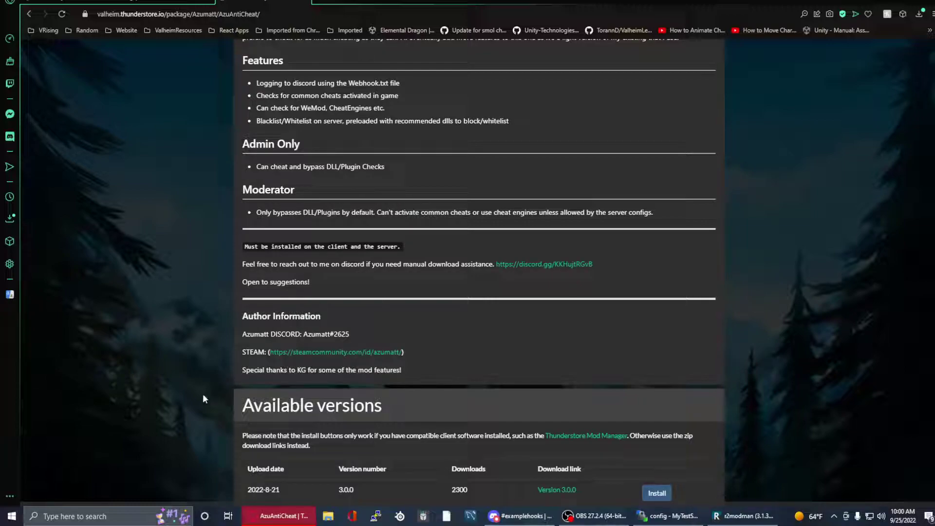
scroll(203, 405, "up", 15)
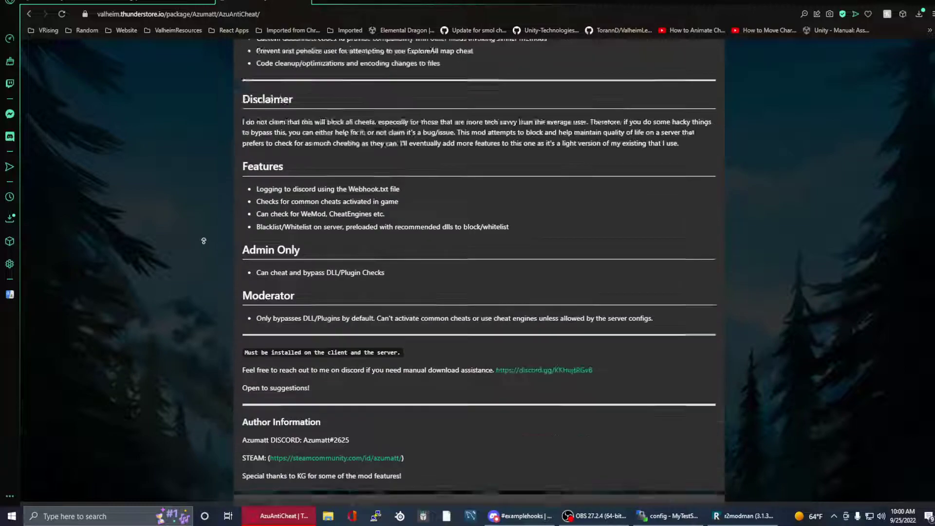
key("super+d")
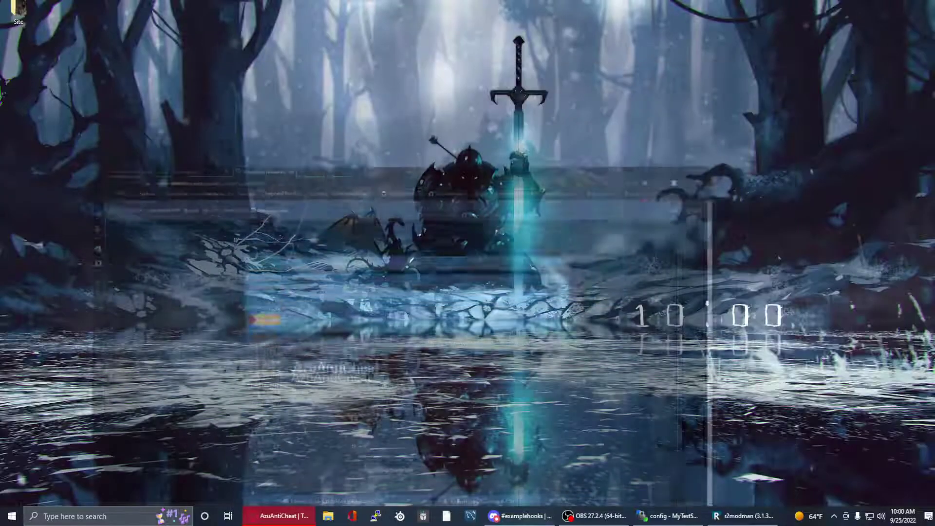
- In WinSCP, open the local Azumatt-AzuAnticheat folder and check its German and Russian language files
left_click(730, 516)
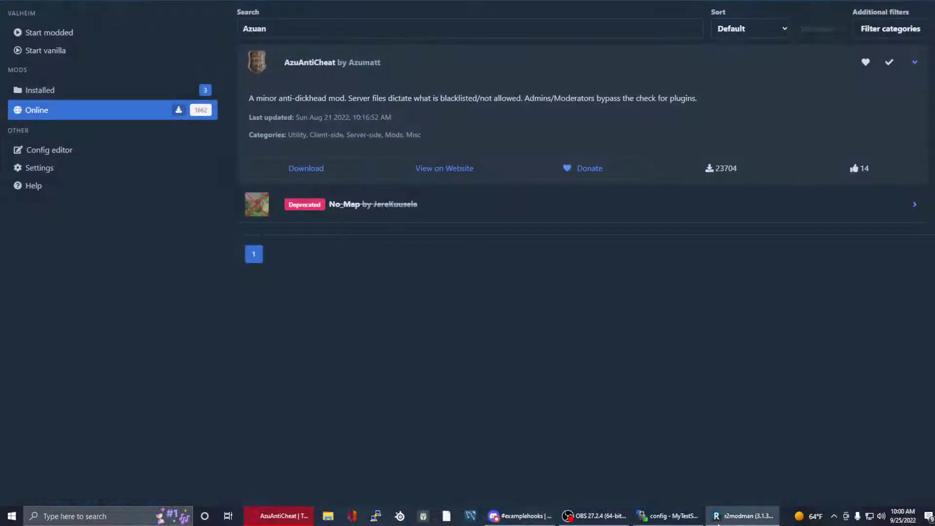
left_click(668, 515)
left_click(112, 183)
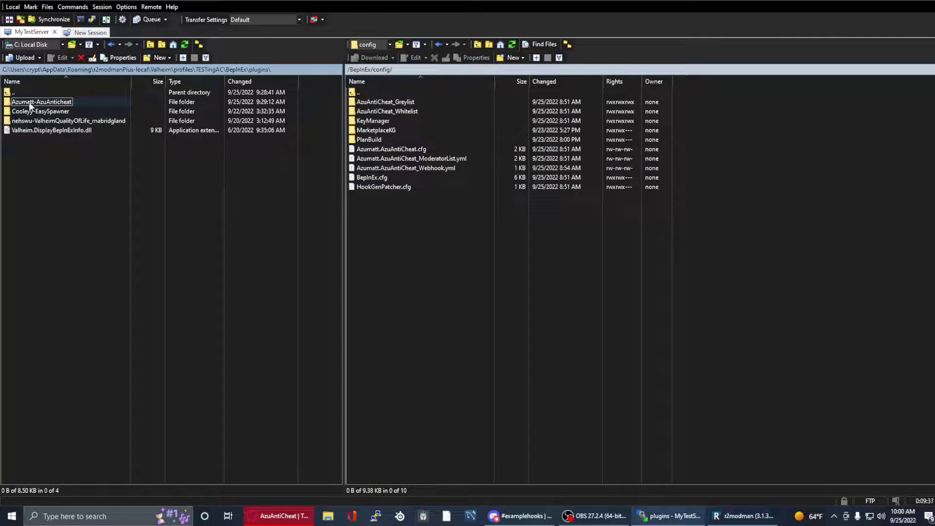
double_click(50, 101)
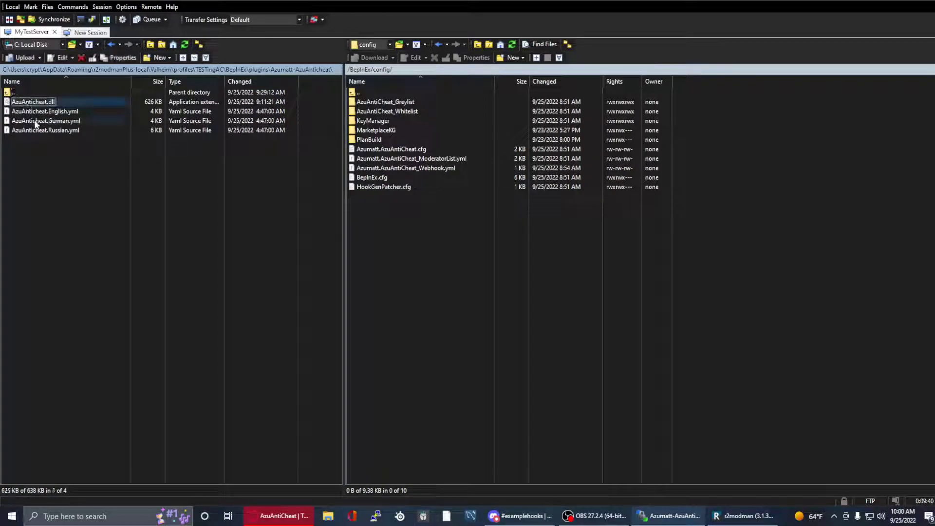
left_click(61, 120)
left_click(63, 130)
left_click(55, 154)
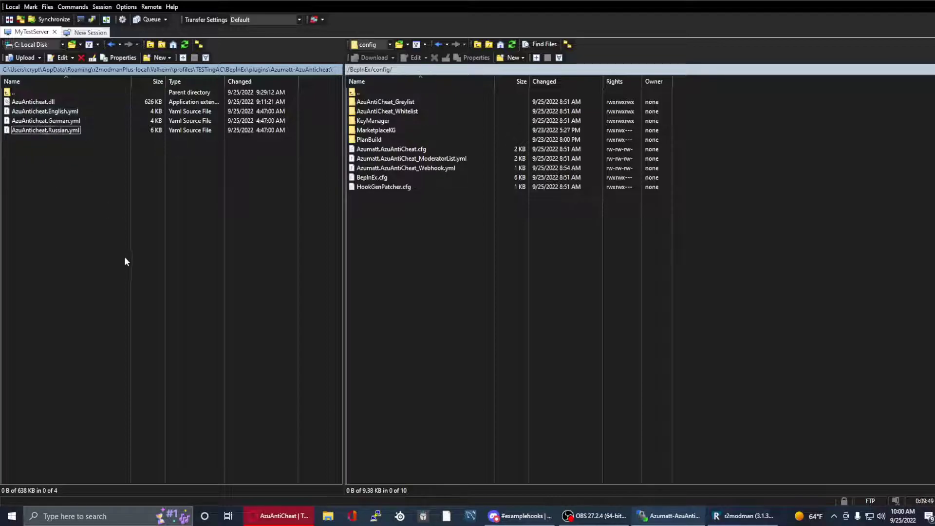
- Open the server's AzuAntiCheat_Whitelist folder in the remote panel
double_click(428, 113)
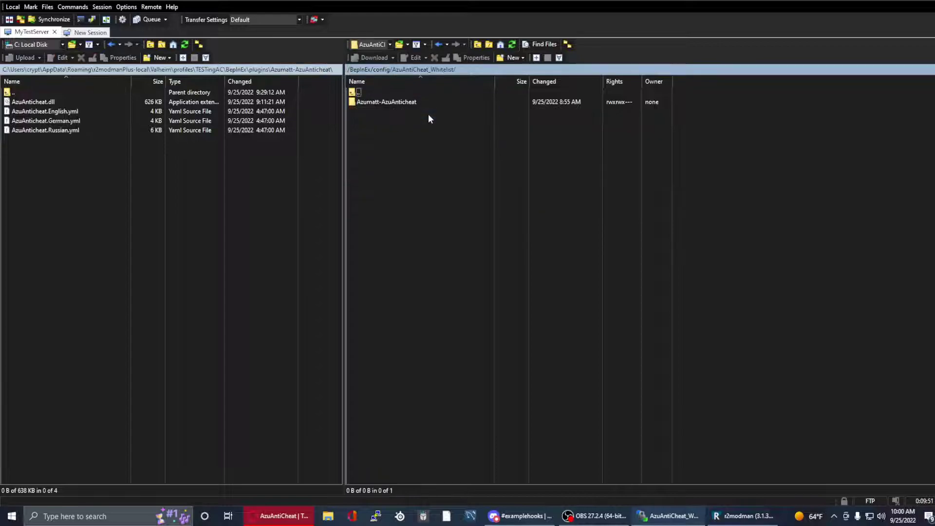
key("BackSpace")
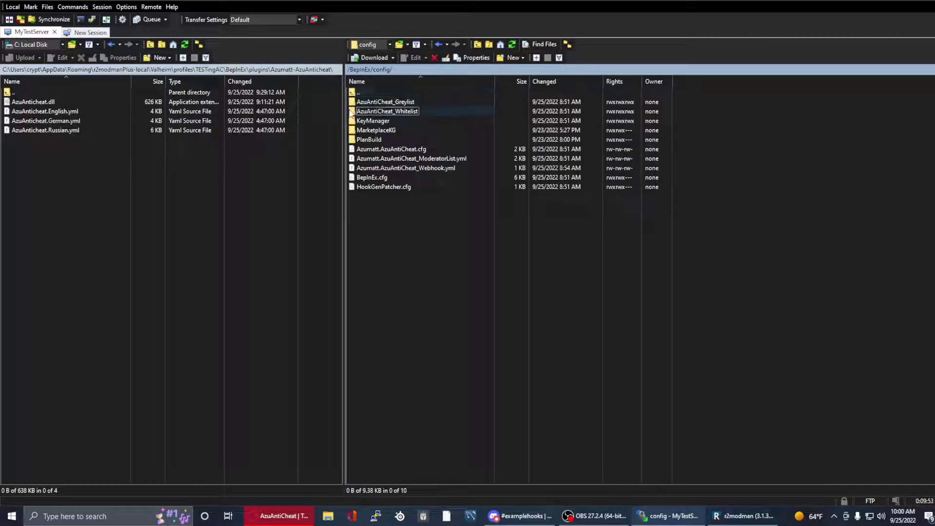
left_click(407, 103)
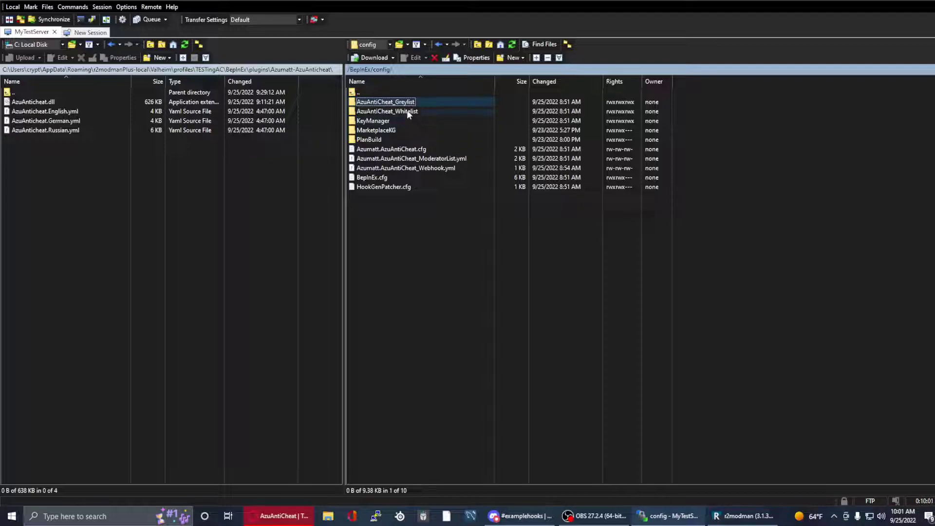
double_click(407, 110)
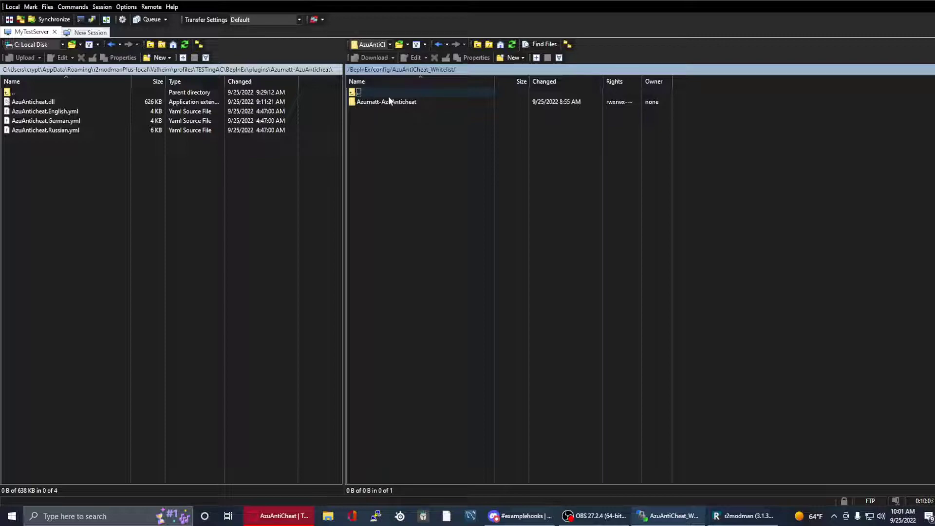
- Inspect the four files in the whitelisted Azumatt-AzuAnticheat folder, then return to config
left_click(402, 103)
double_click(402, 102)
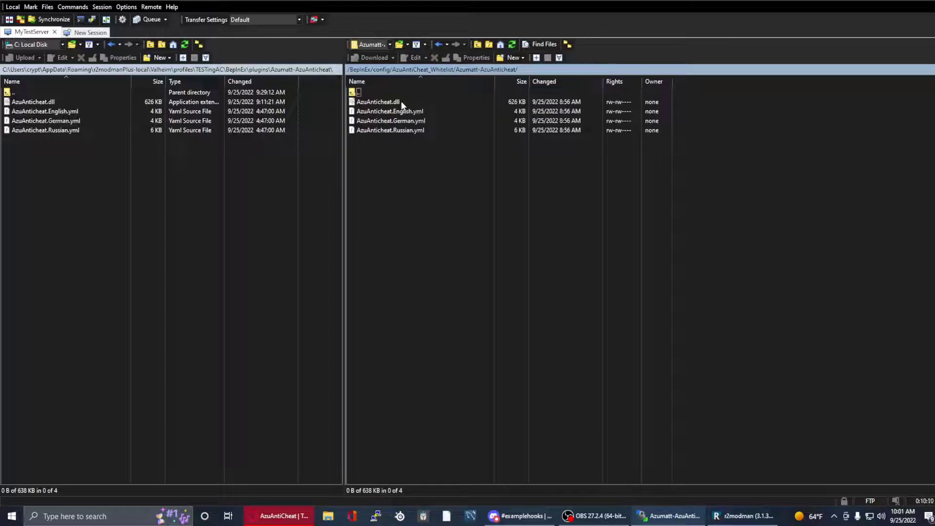
left_click_drag(397, 146, 372, 93)
double_click(373, 93)
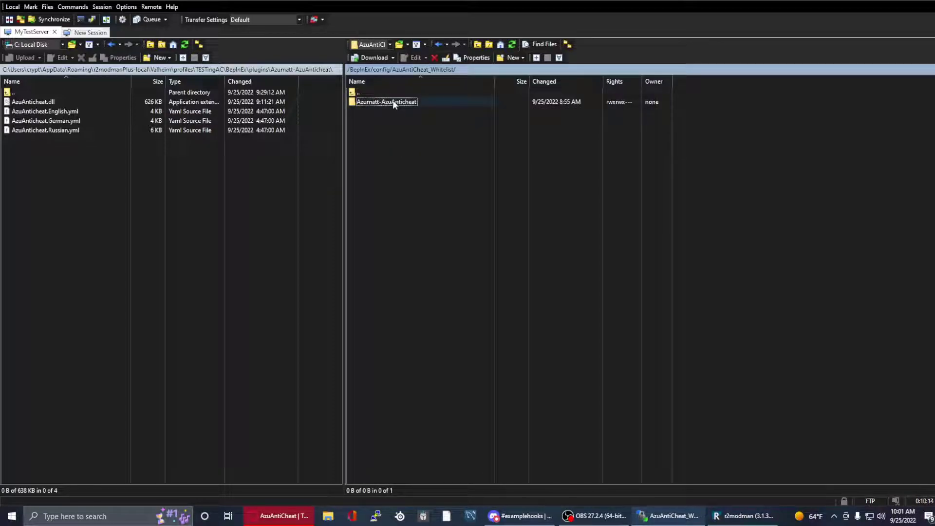
double_click(373, 93)
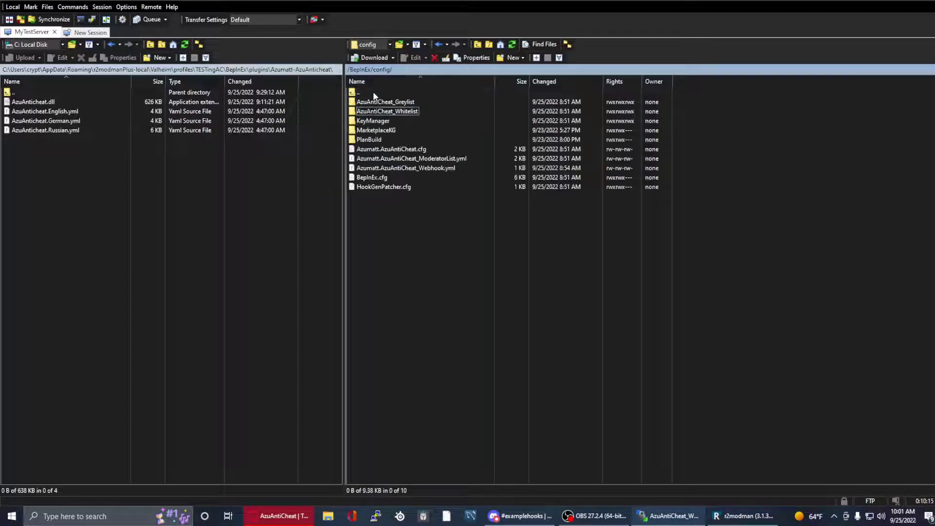
- Look inside the Greylist's Cooleyy-EasySpawner folder at EasySpawner.dll.old, then go back up to config
double_click(408, 102)
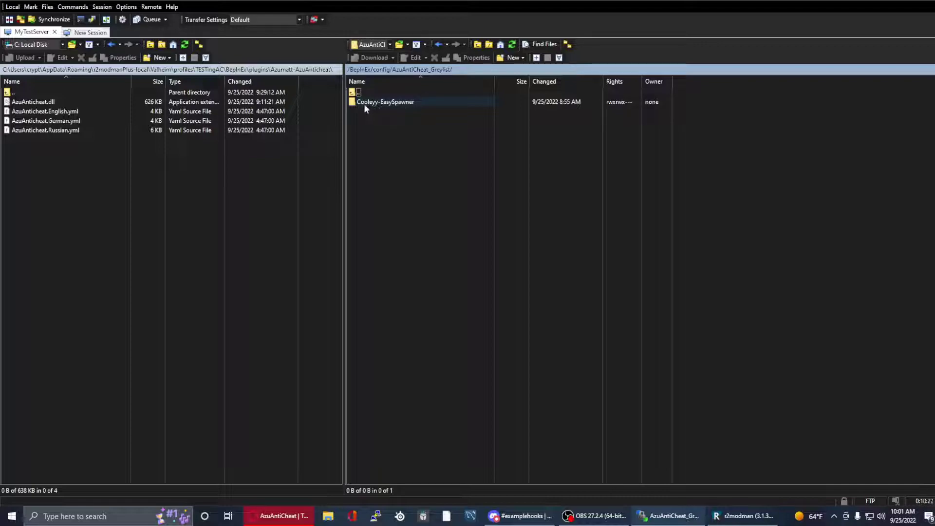
double_click(434, 102)
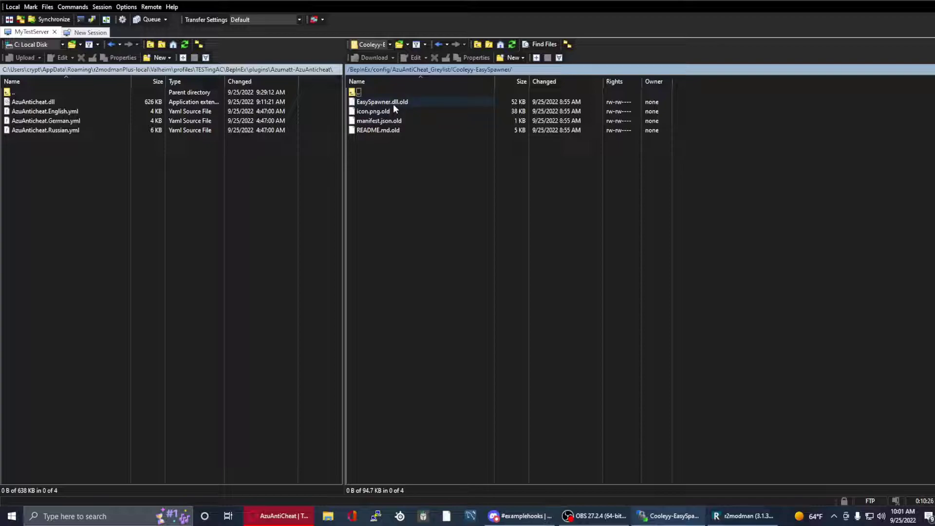
left_click(406, 103)
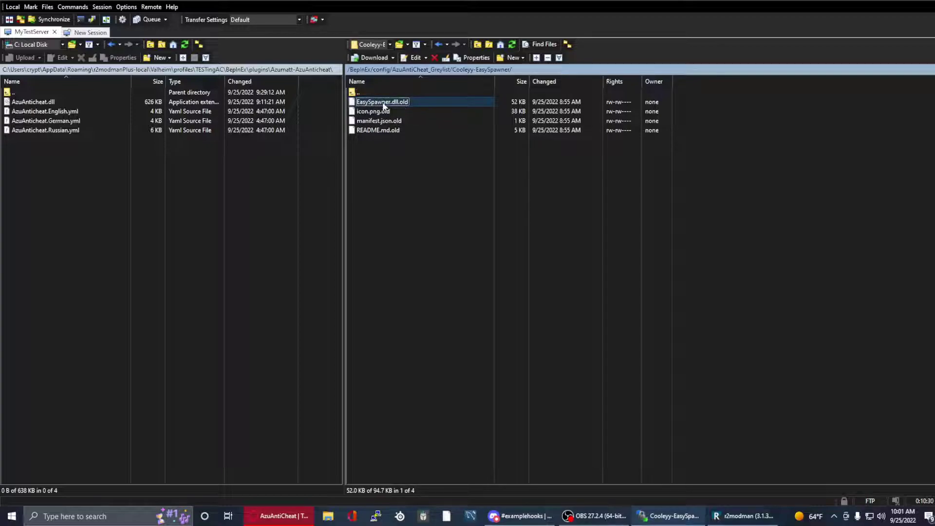
double_click(370, 91)
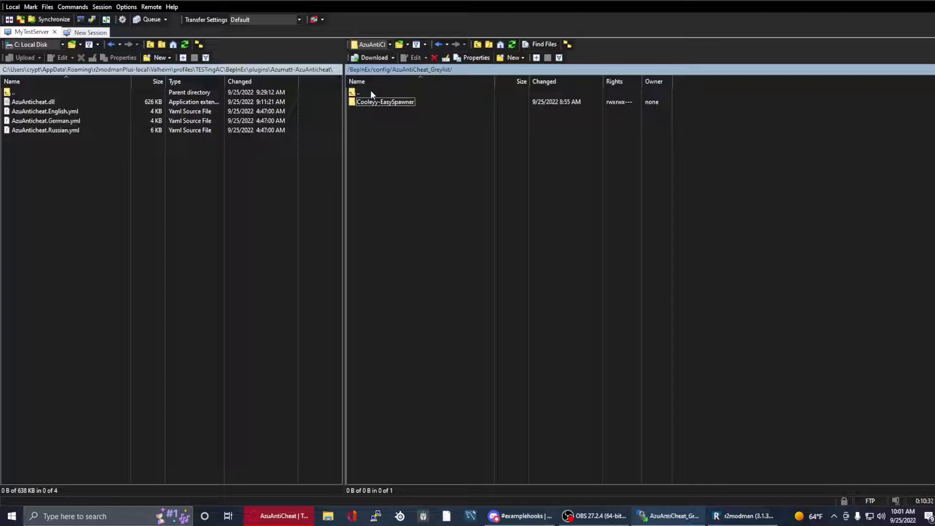
double_click(370, 92)
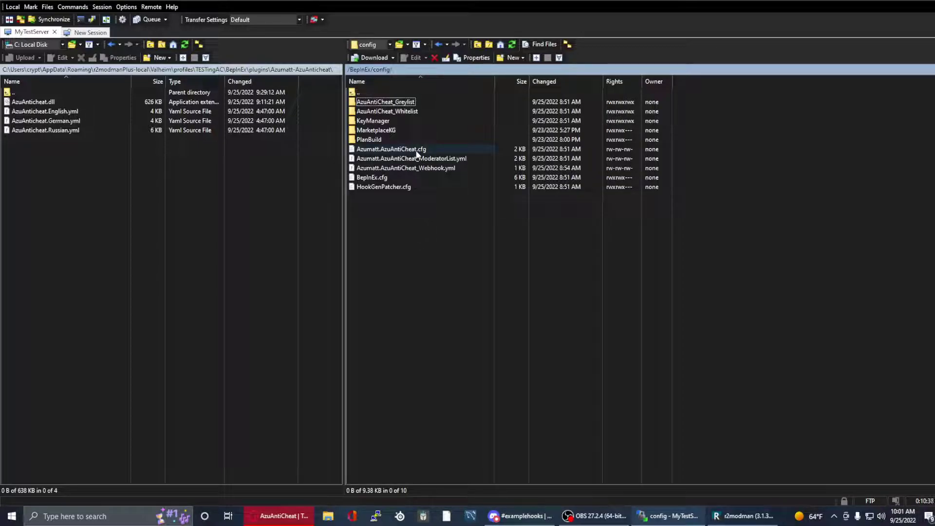
left_click(362, 152)
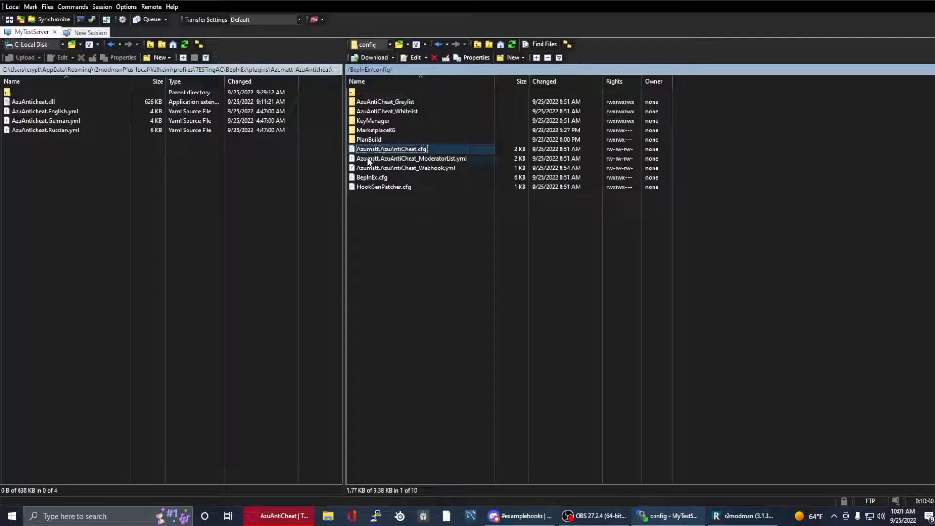
left_click(366, 156)
left_click(375, 169)
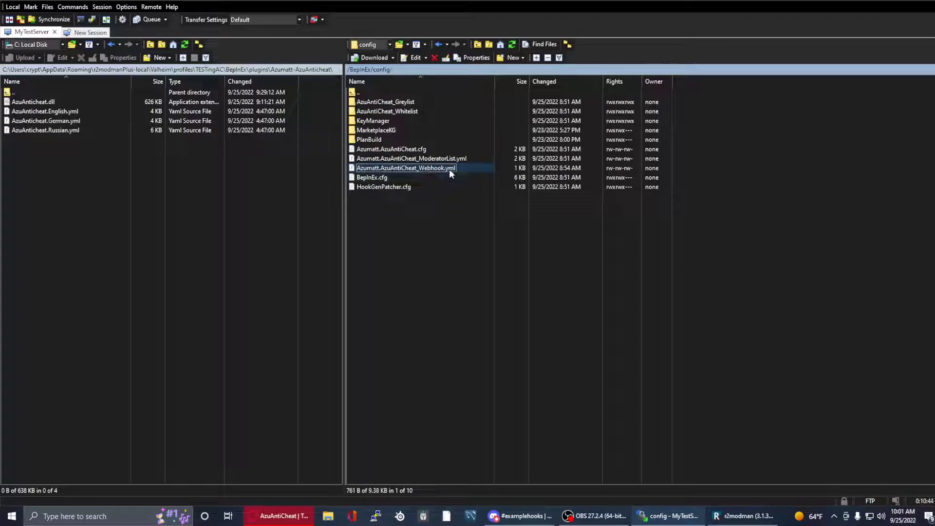
left_click(371, 160)
left_click(368, 151)
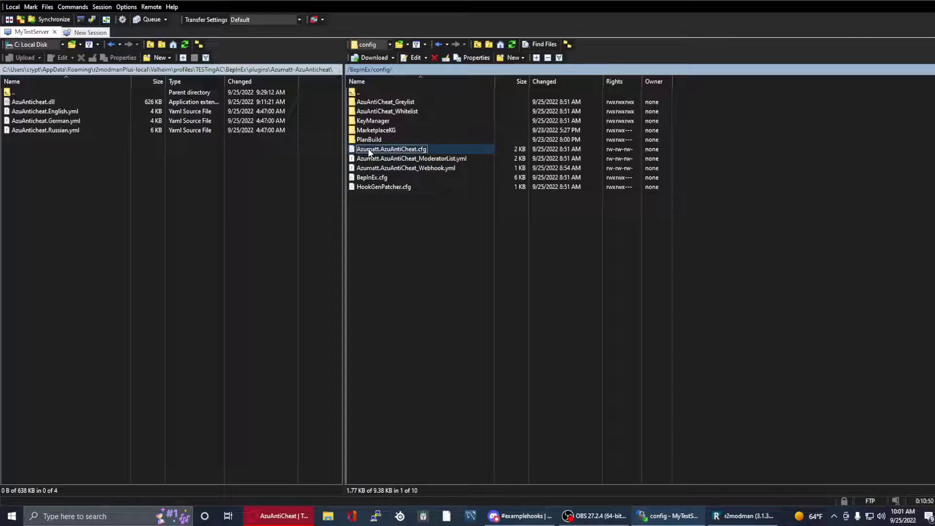
left_click(373, 160)
left_click(375, 169)
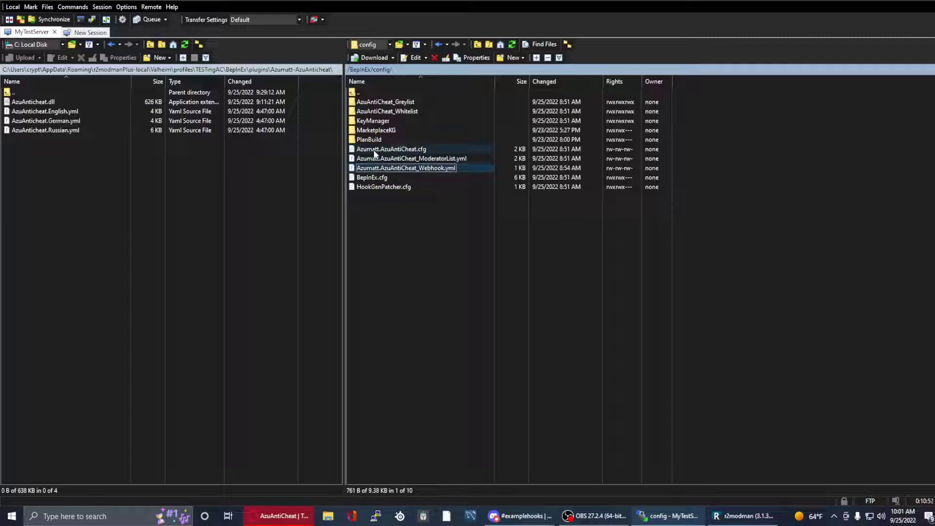
left_click(373, 150)
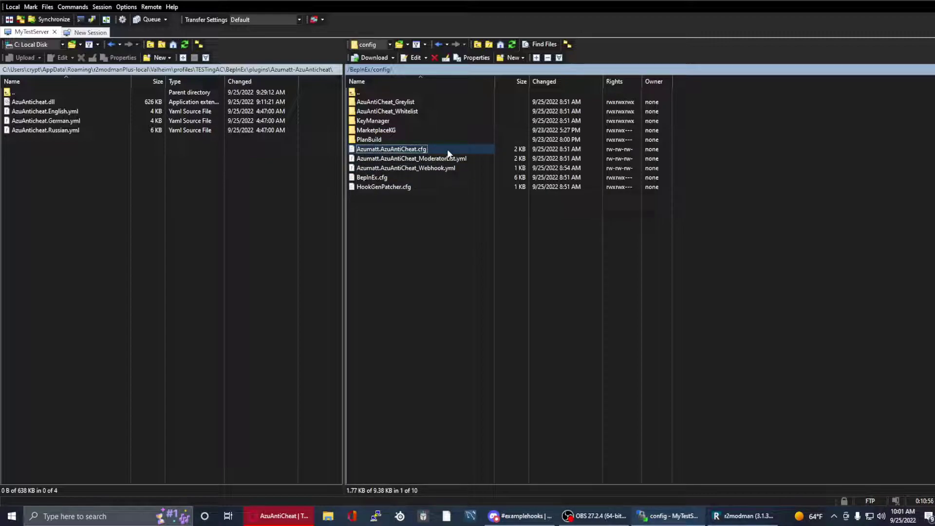
right_click(422, 150)
- Open Azumatt.AzuAntiCheat.cfg in Notepad++ and highlight the [1 - General] and [2 - Limits] headers
mouse_move(450, 165)
left_click(549, 186)
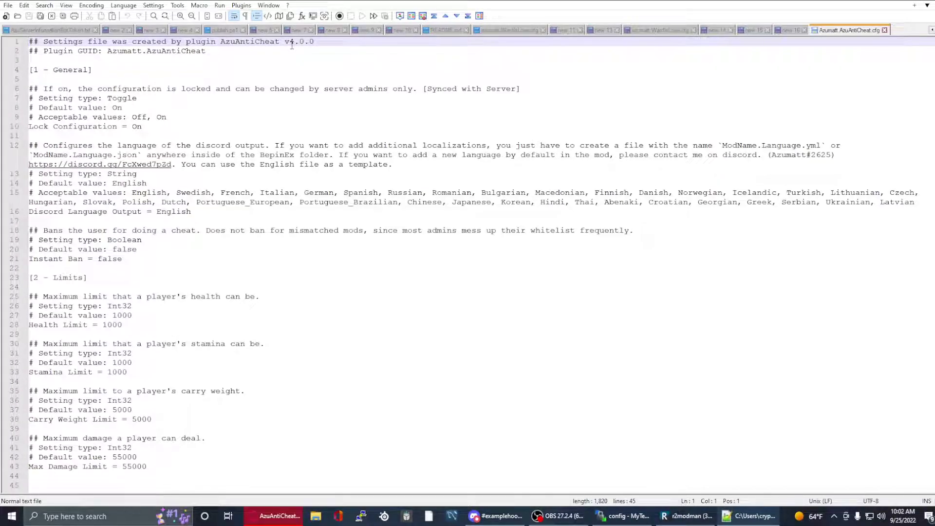
left_click_drag(126, 70, 29, 70)
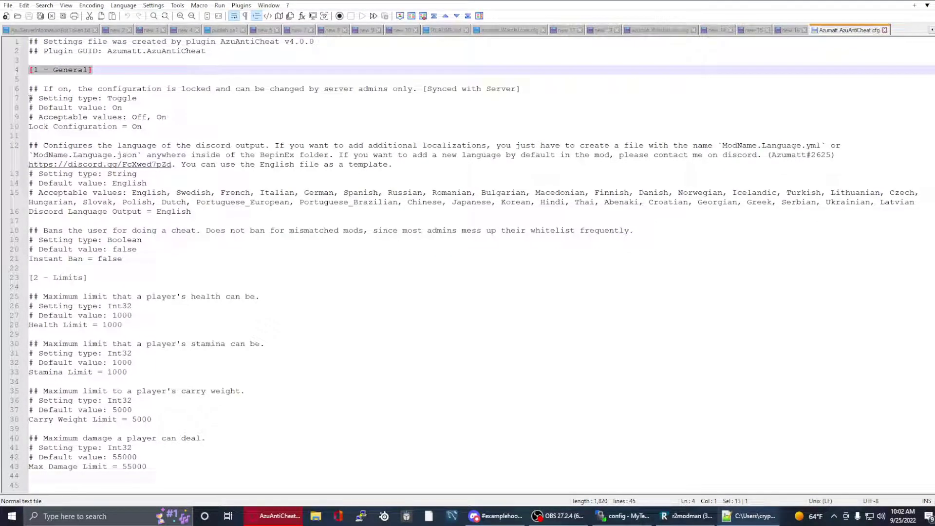
left_click_drag(92, 279, 28, 278)
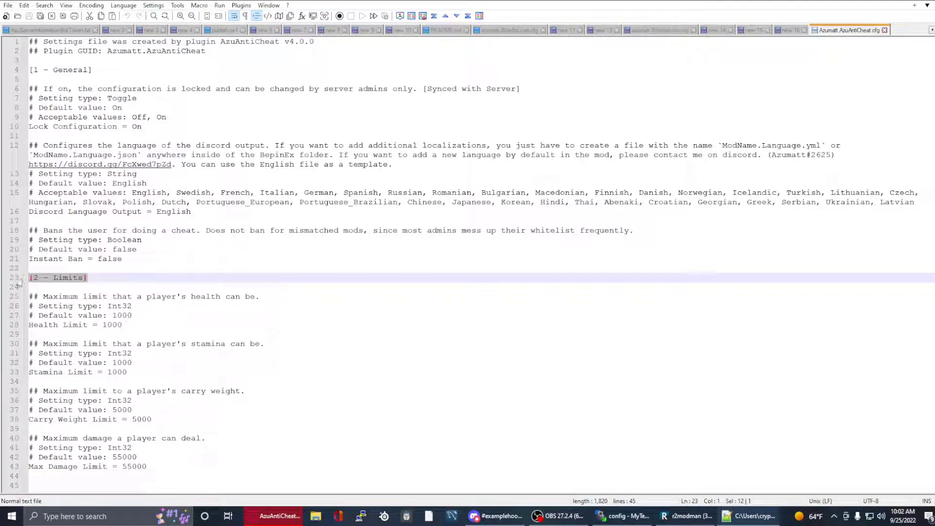
left_click(112, 324)
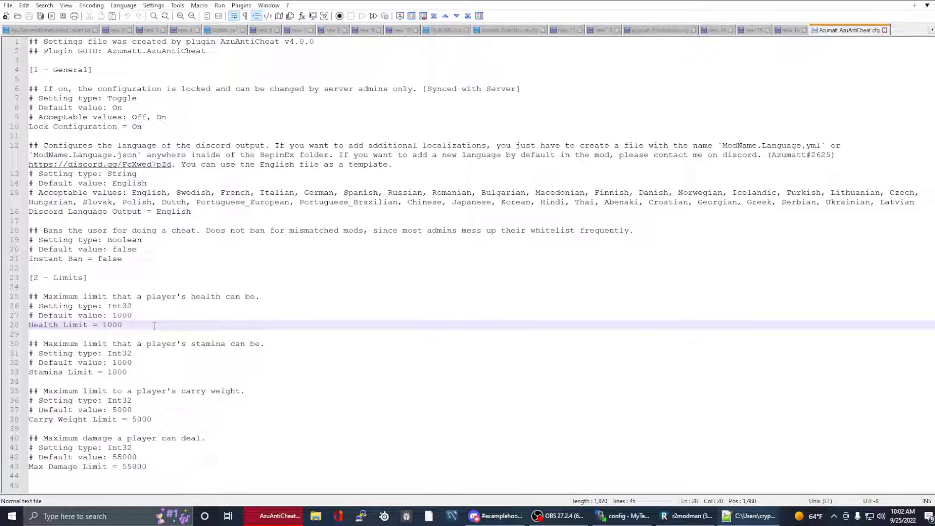
- Review the Health Limit's Int32 type and the Discord Language Output value English
double_click(119, 306)
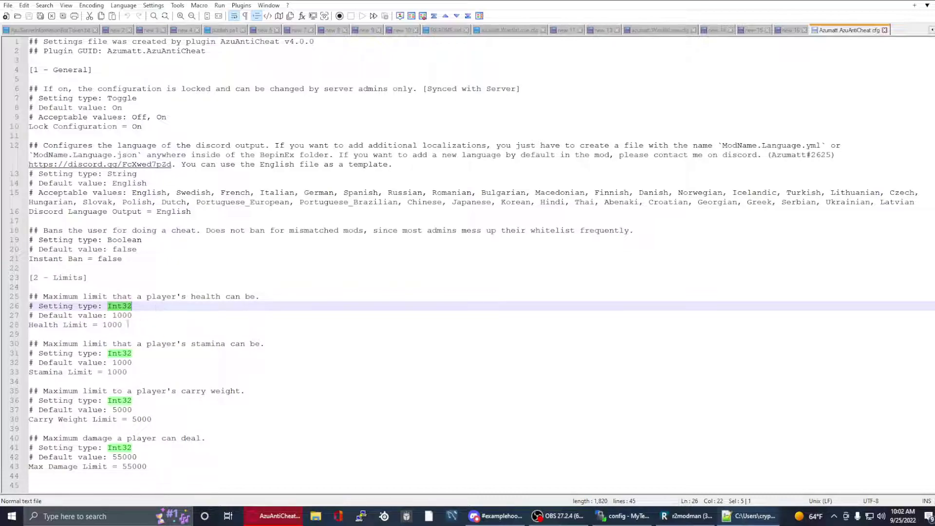
left_click(128, 324)
left_click(178, 331)
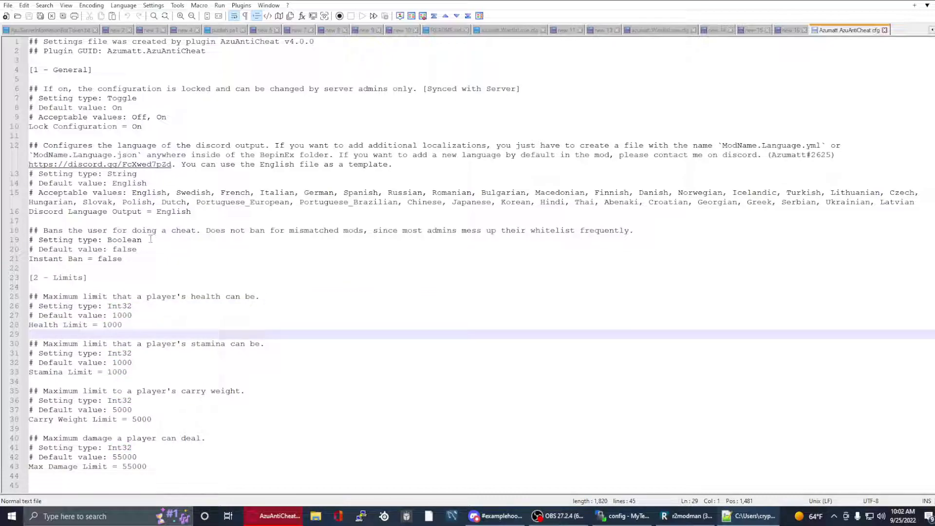
left_click_drag(197, 212, 6, 144)
left_click(199, 177)
double_click(172, 212)
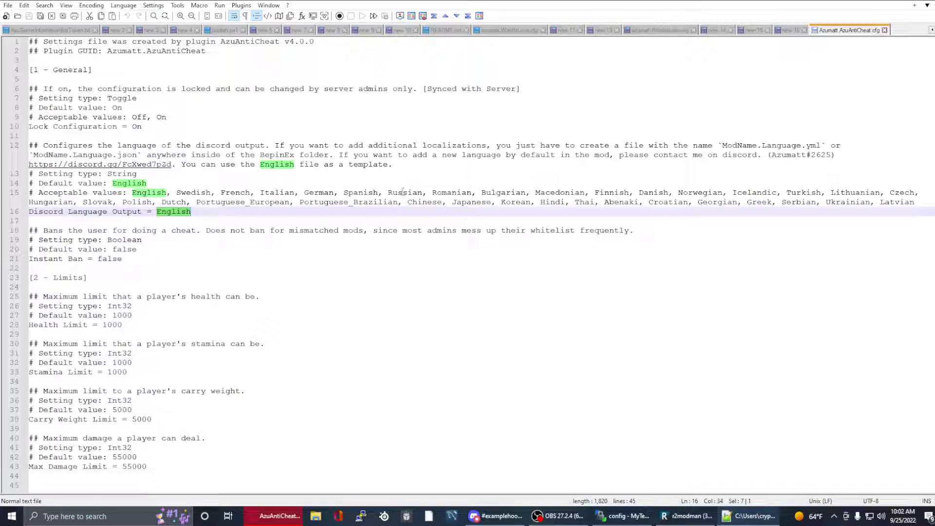
- Highlight German, Russian and English in the acceptable languages and the Discord output value
left_click(313, 192)
double_click(313, 192)
double_click(404, 193)
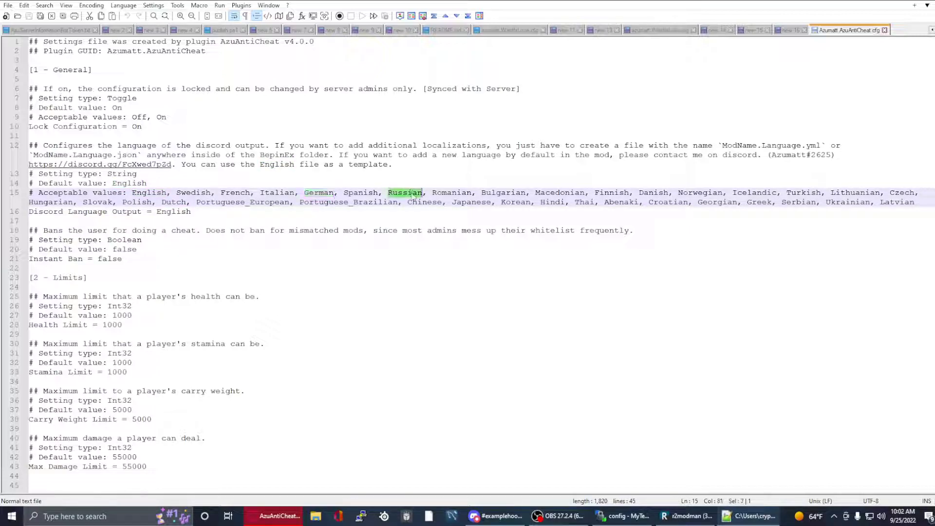
double_click(152, 192)
left_click(206, 214)
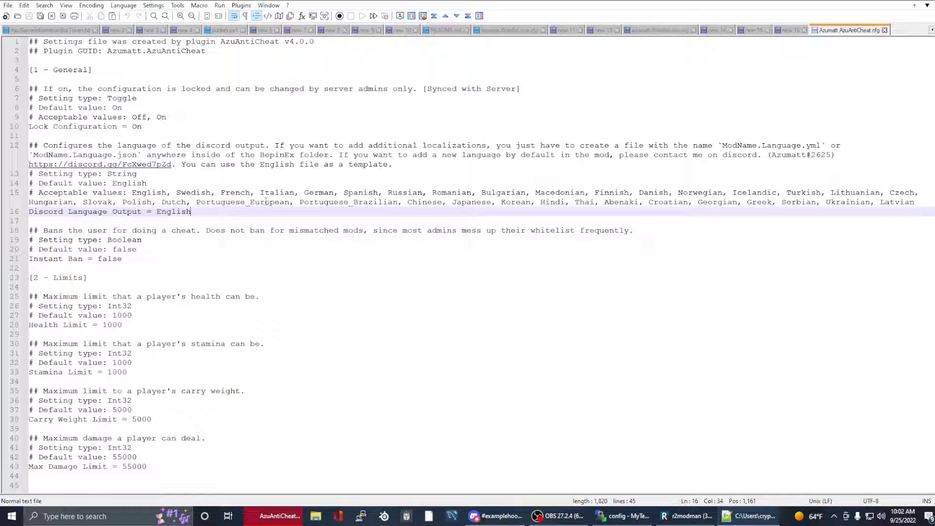
double_click(176, 212)
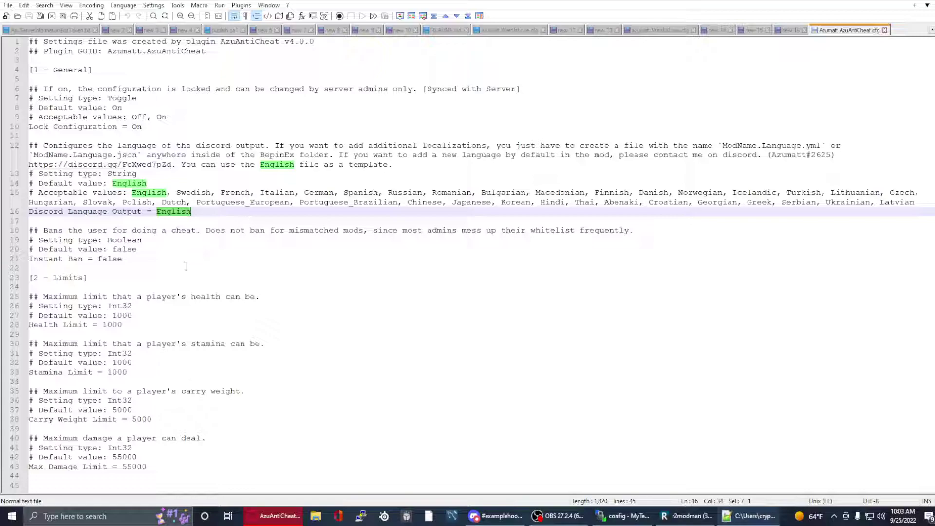
- Check the Health Limit value 1000, the English setting, and the line 12 output description
left_click(117, 325)
double_click(117, 324)
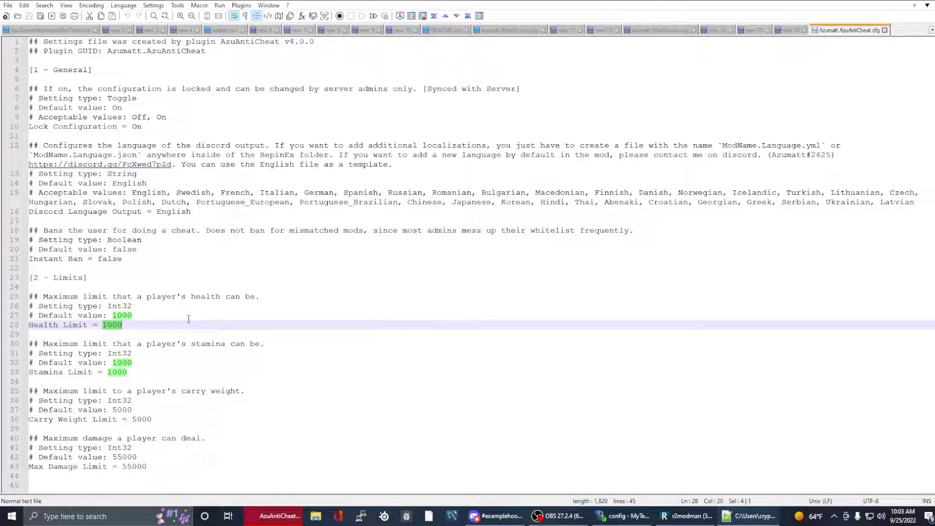
double_click(174, 212)
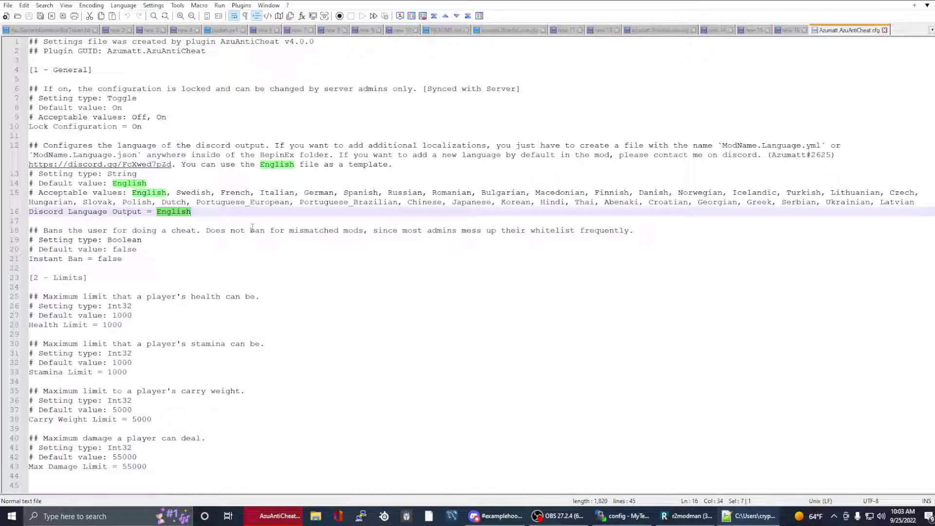
left_click(213, 211)
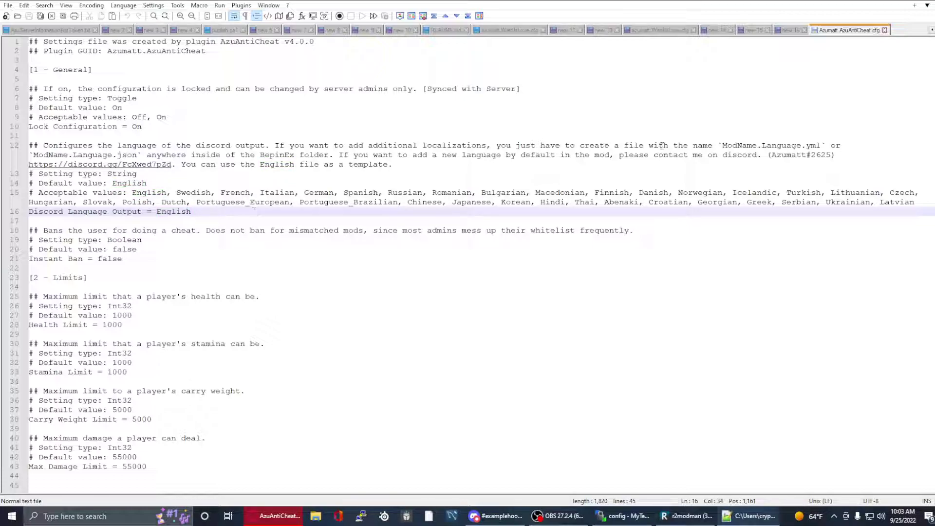
left_click_drag(861, 164, 24, 146)
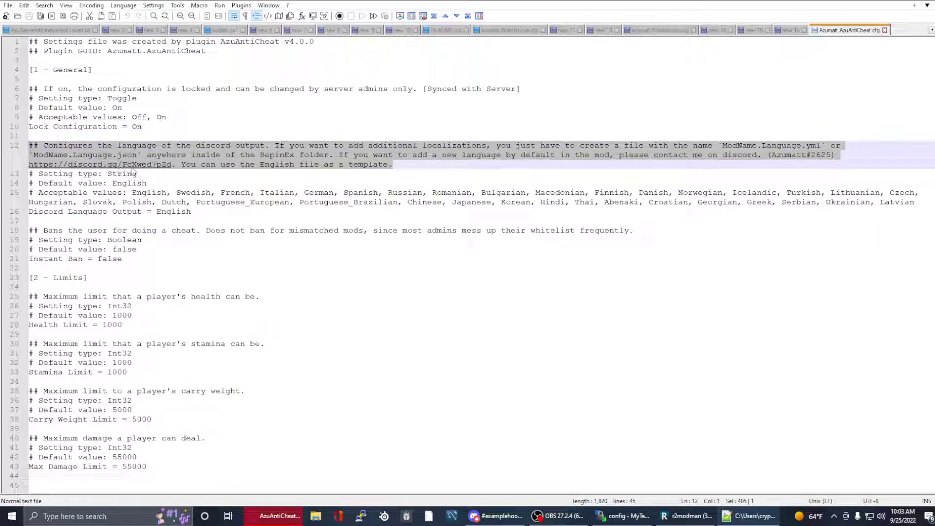
left_click(242, 181)
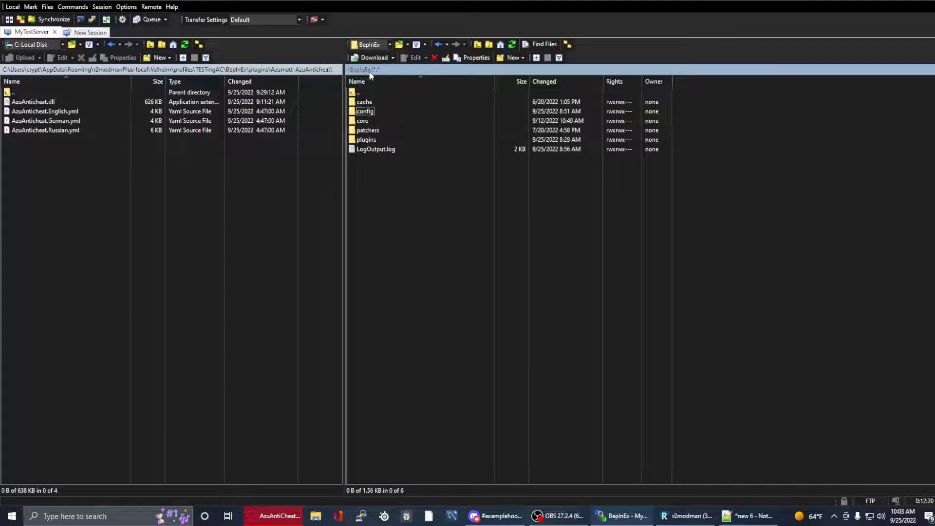
- Open the server's plugins/Azumatt-AzuAnticheat folder and check the German, Russian and English localization files
double_click(384, 139)
double_click(414, 103)
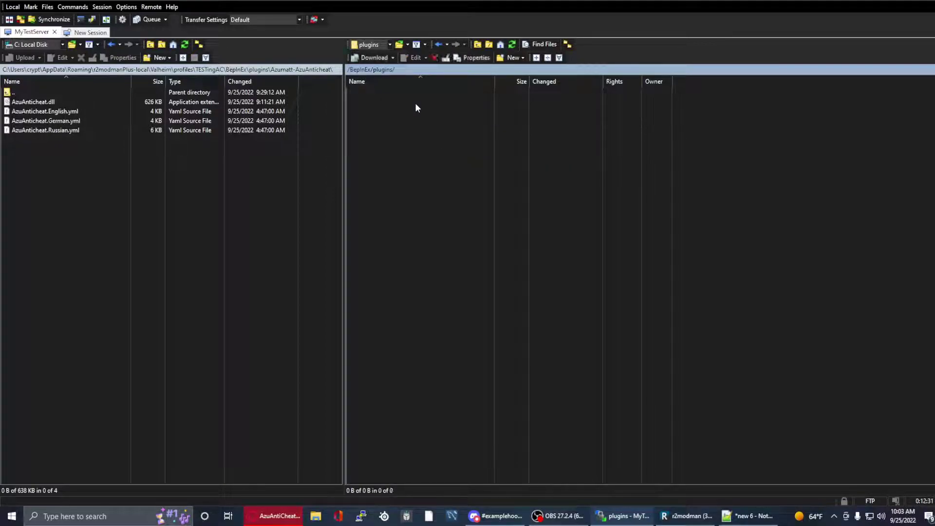
left_click(392, 121)
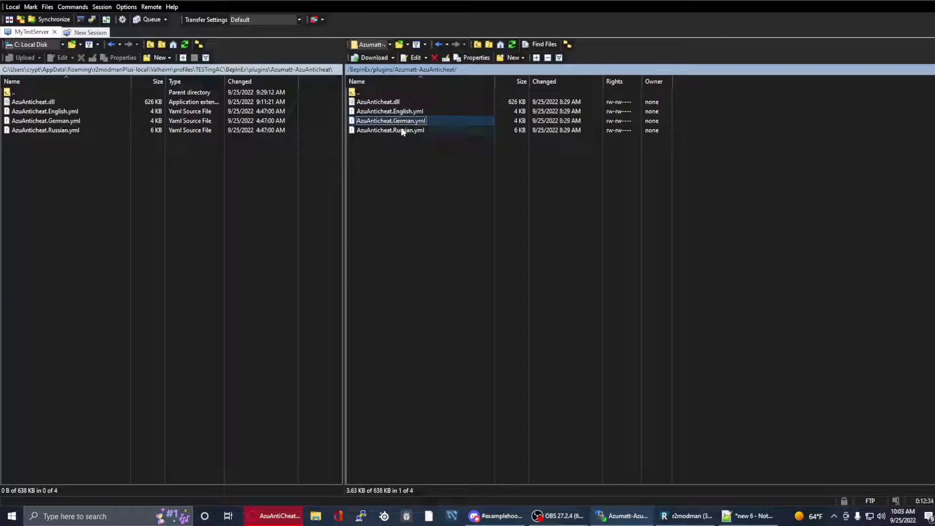
left_click(408, 130)
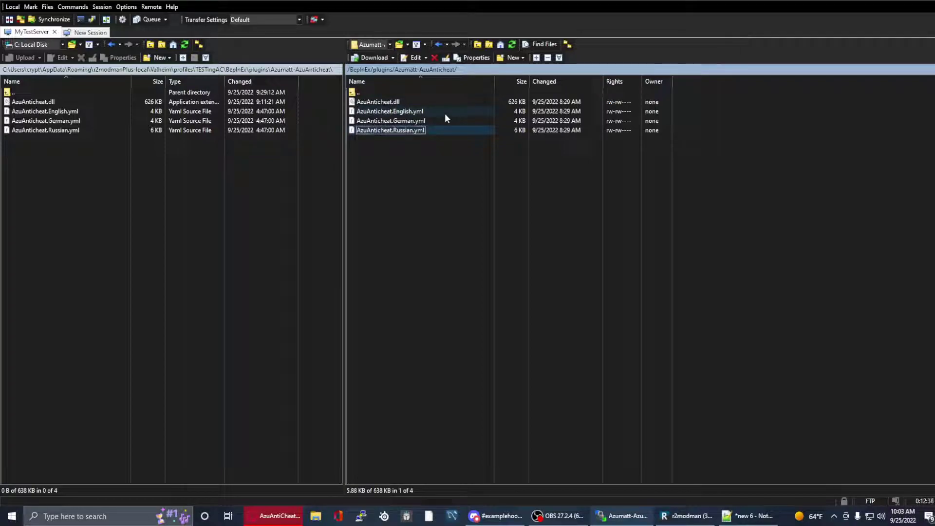
left_click(416, 112)
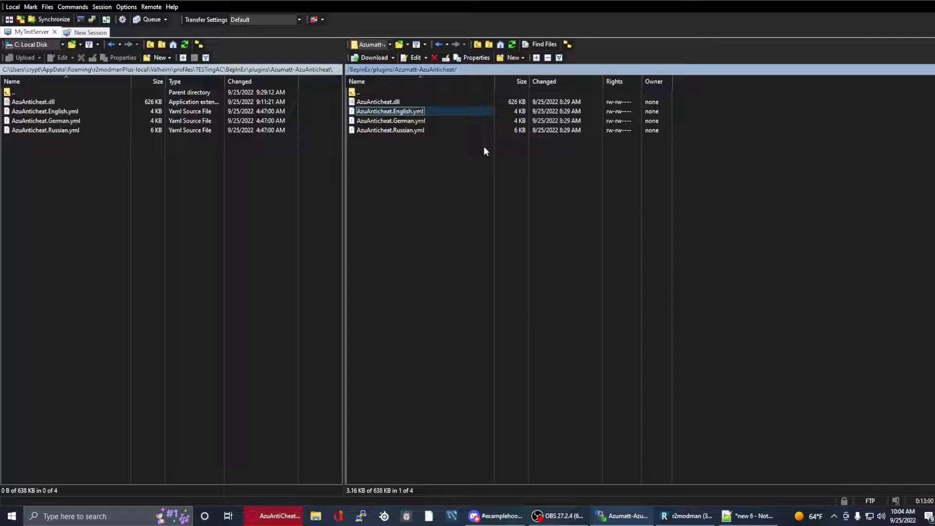
- Go back up to /BepInEx/ and open the server's config folder
double_click(387, 88)
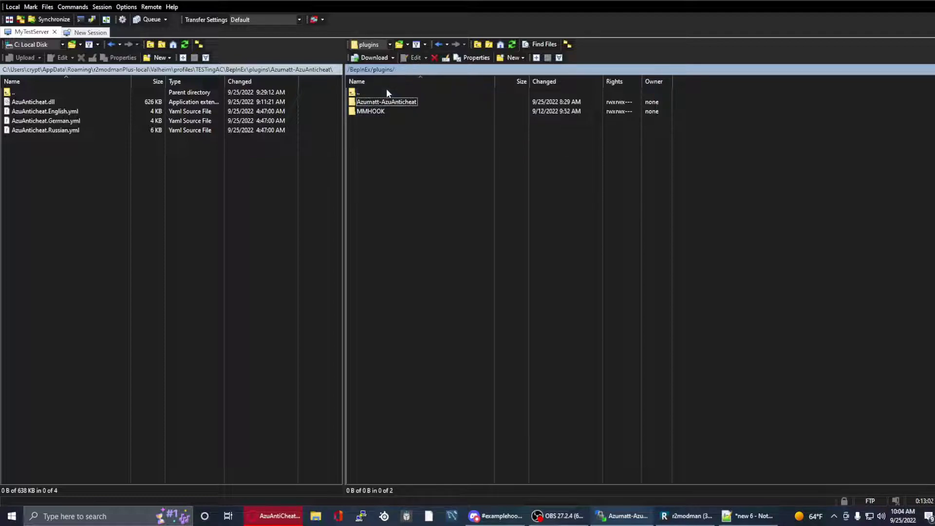
double_click(387, 91)
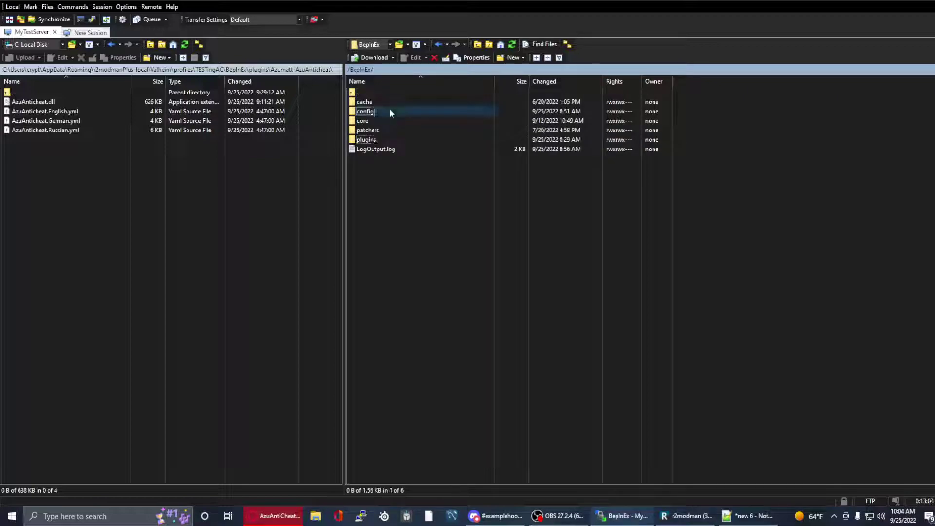
double_click(390, 110)
- Open Azumatt.AzuAntiCheat_ModeratorList.yml from the server in Notepad++
left_click(420, 159)
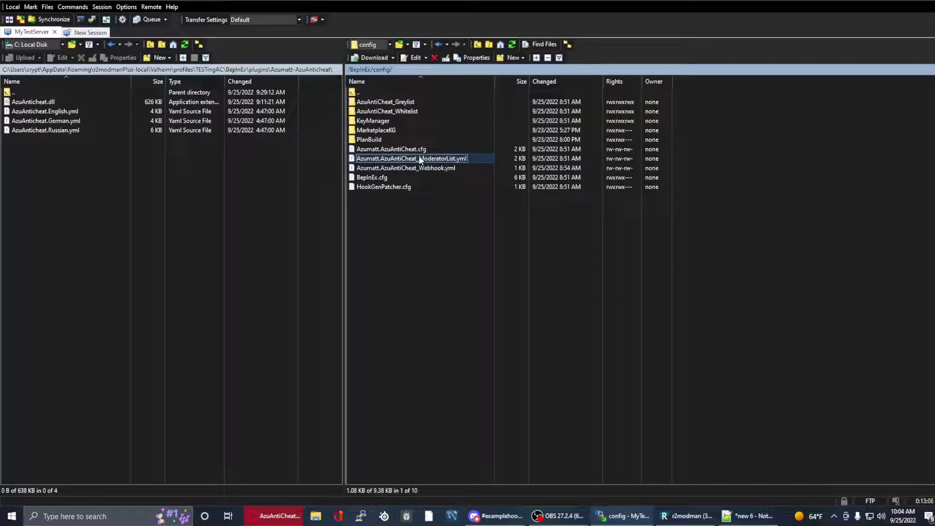
right_click(420, 159)
mouse_move(463, 173)
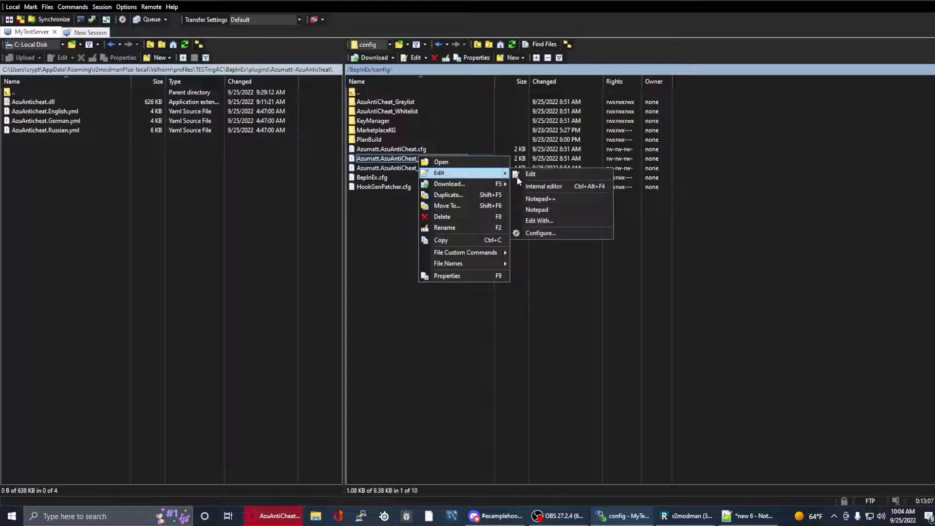
left_click(553, 196)
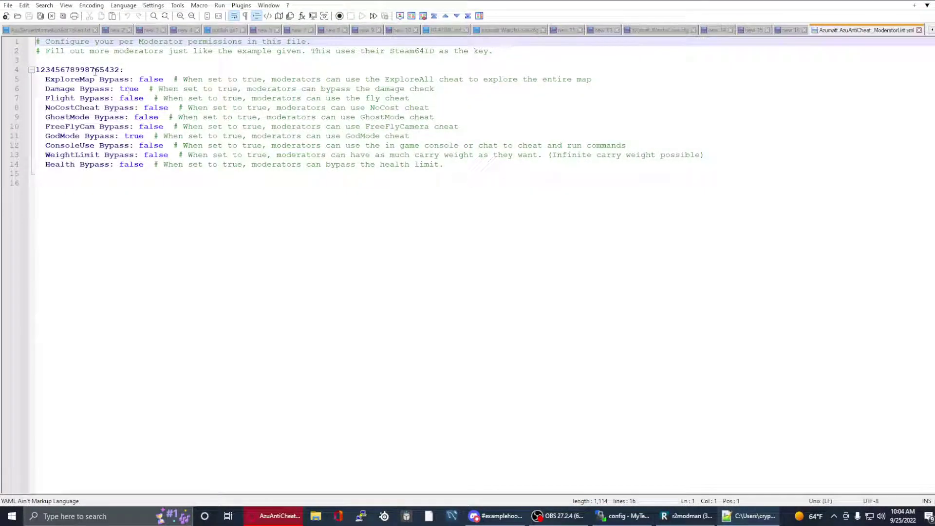
- Look over the example moderator entry, selecting its Steam64ID and the lines 4–14 block
double_click(94, 72)
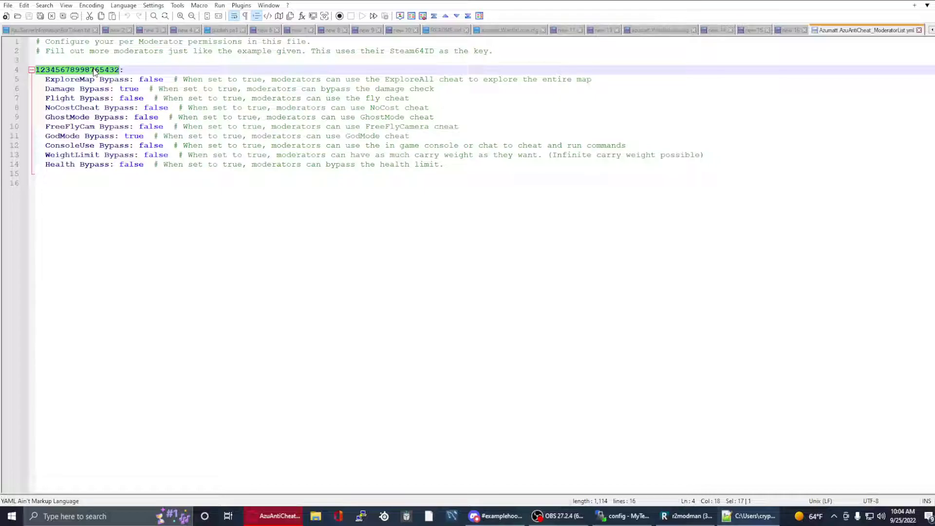
left_click(167, 72)
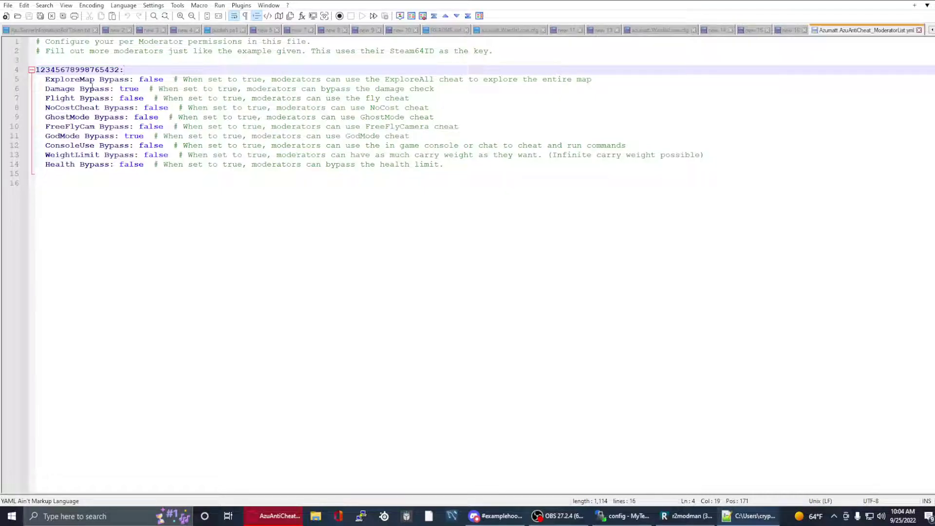
left_click(129, 165)
left_click(134, 136)
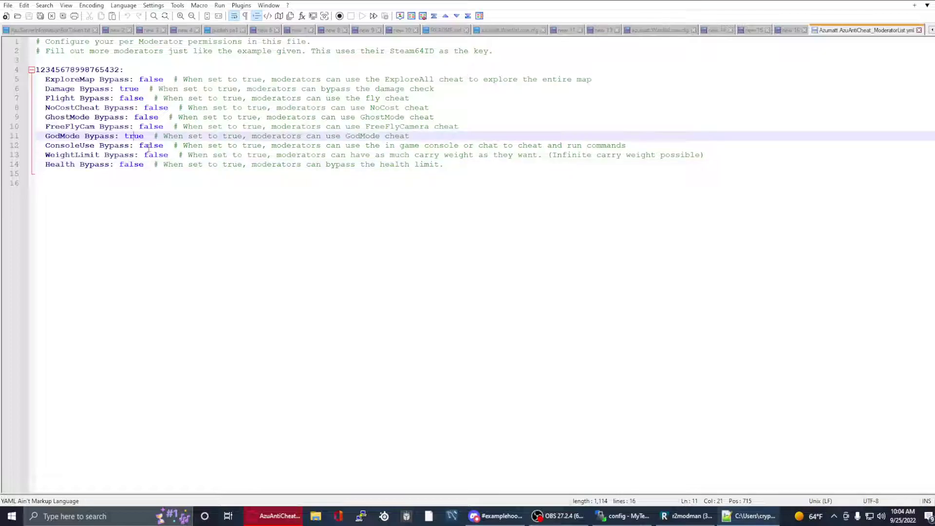
left_click(149, 145)
left_click(117, 164)
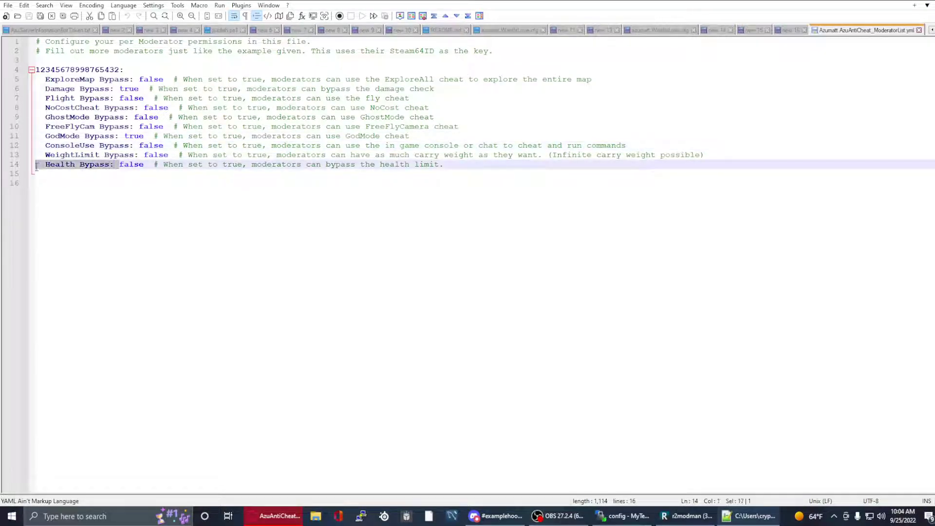
left_click(144, 180)
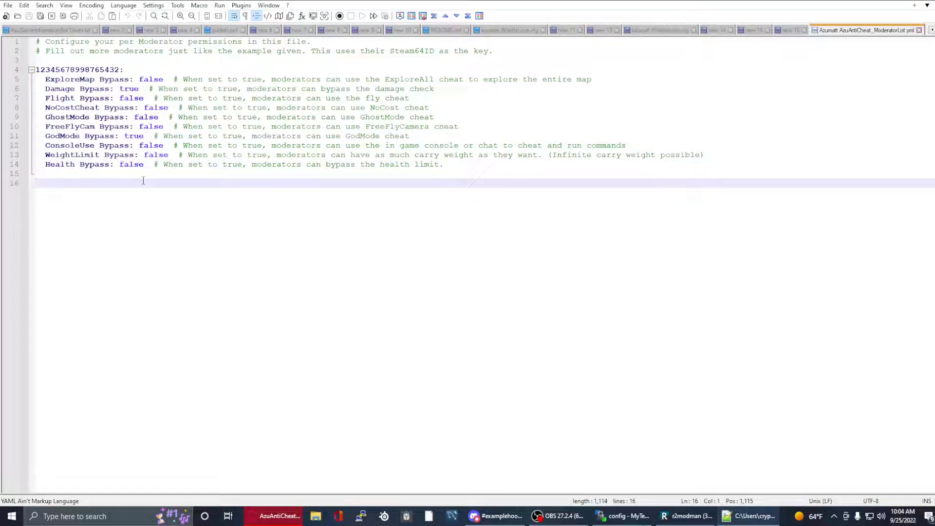
left_click_drag(148, 165, 29, 71)
left_click(131, 69)
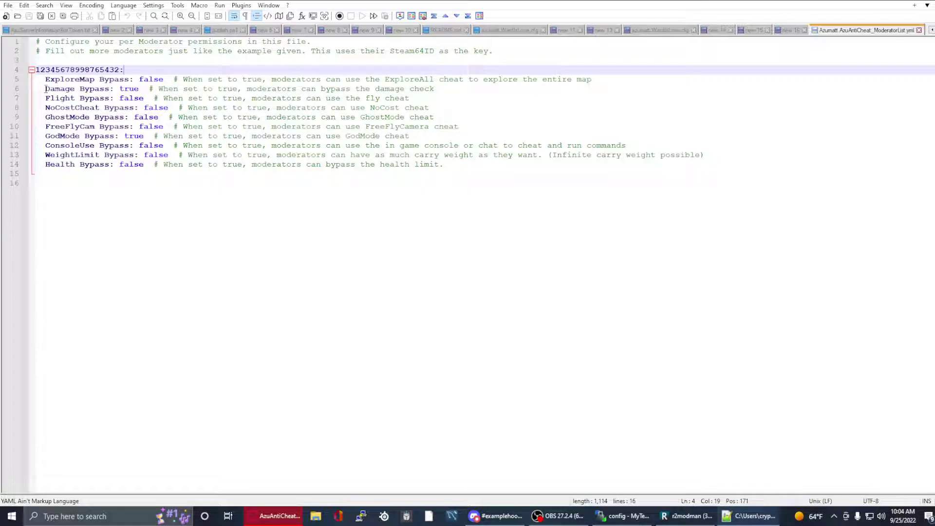
left_click_drag(444, 165, 35, 70)
key("ctrl+c")
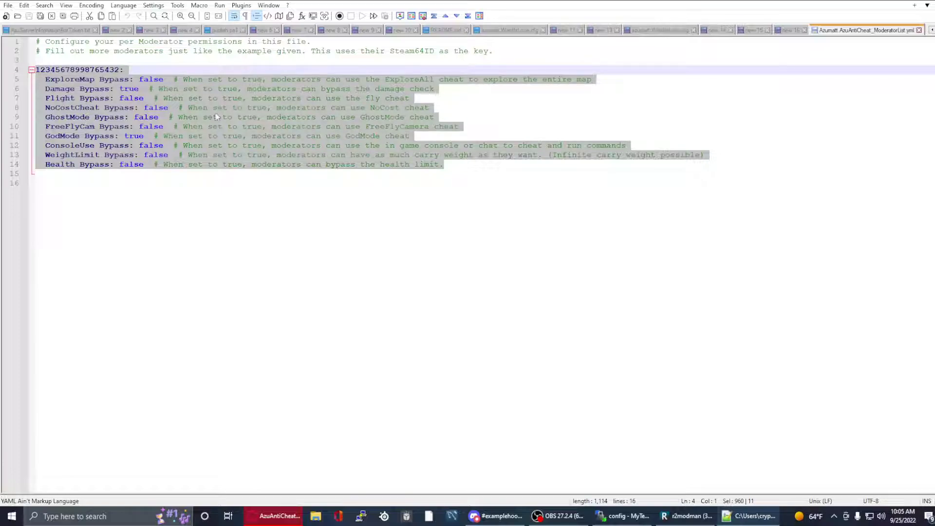
left_click(452, 165)
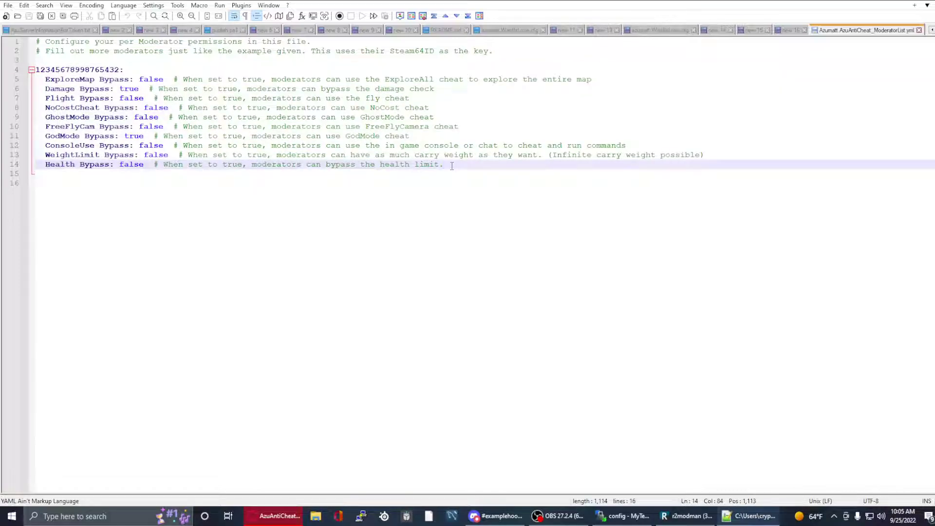
key("Down")
key("ctrl+v")
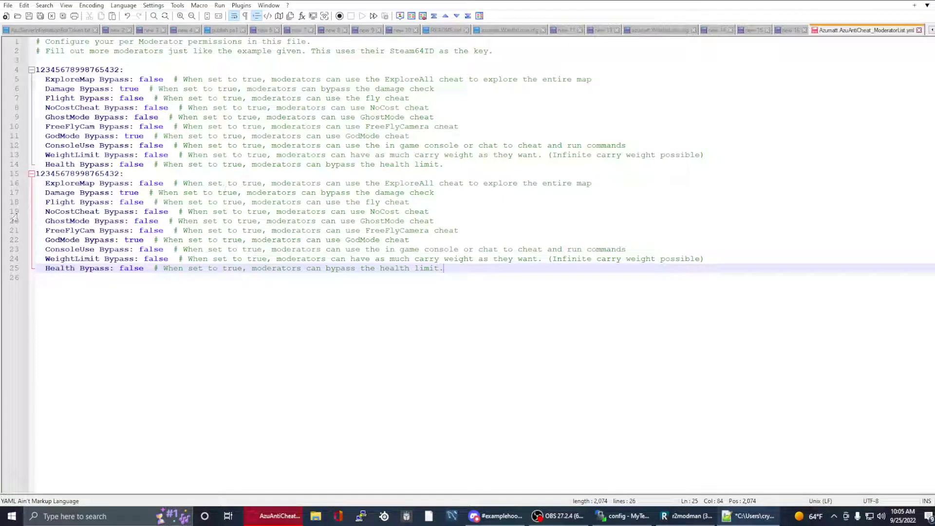
left_click_drag(45, 183, 35, 183)
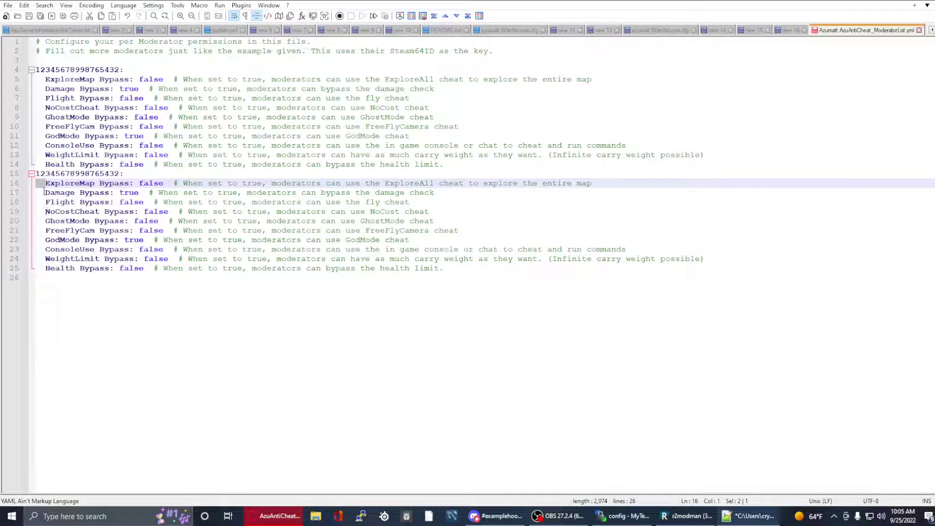
double_click(67, 174)
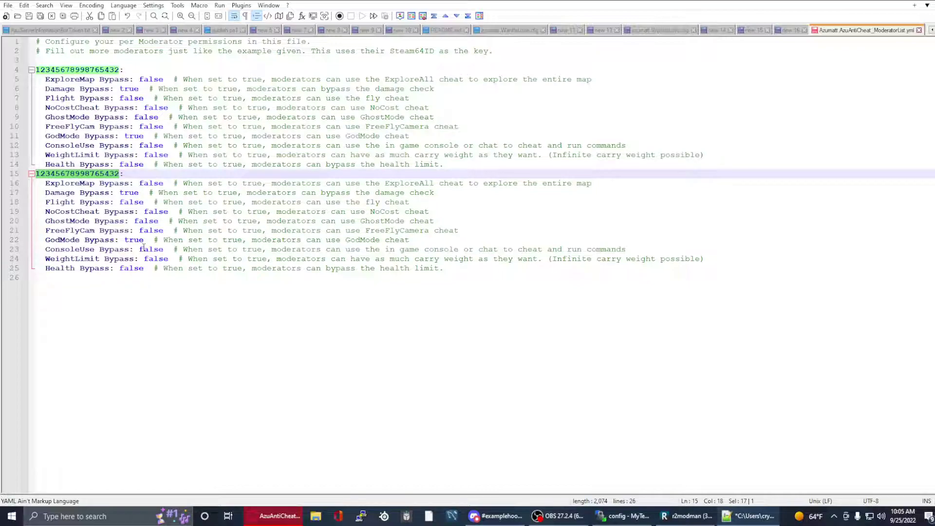
type("898989898989:")
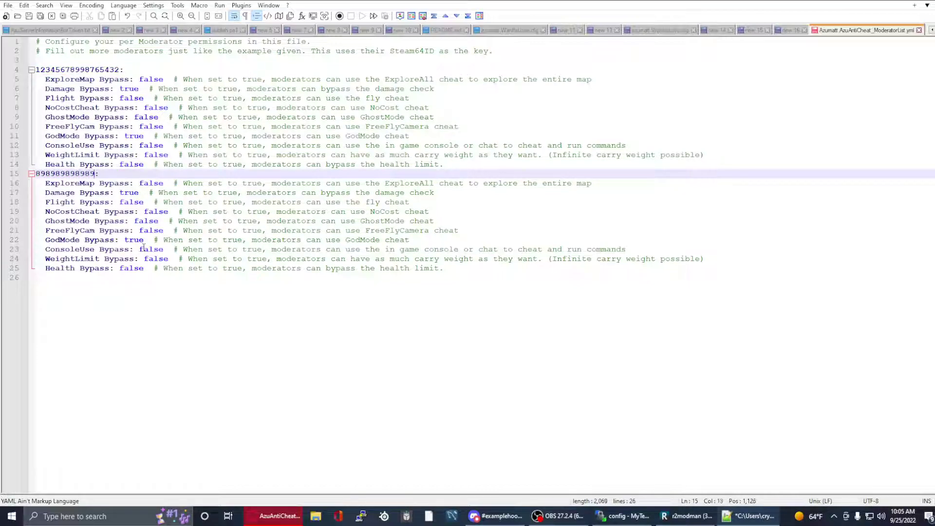
type("8989")
- Delete the duplicated moderator block, save the file and return to WinSCP
double_click(151, 183)
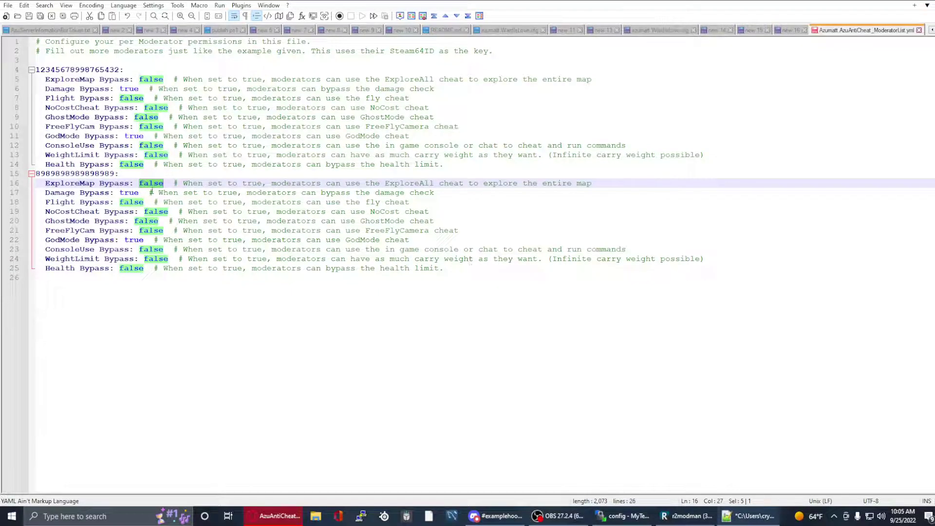
left_click_drag(177, 183, 598, 185)
left_click(438, 239)
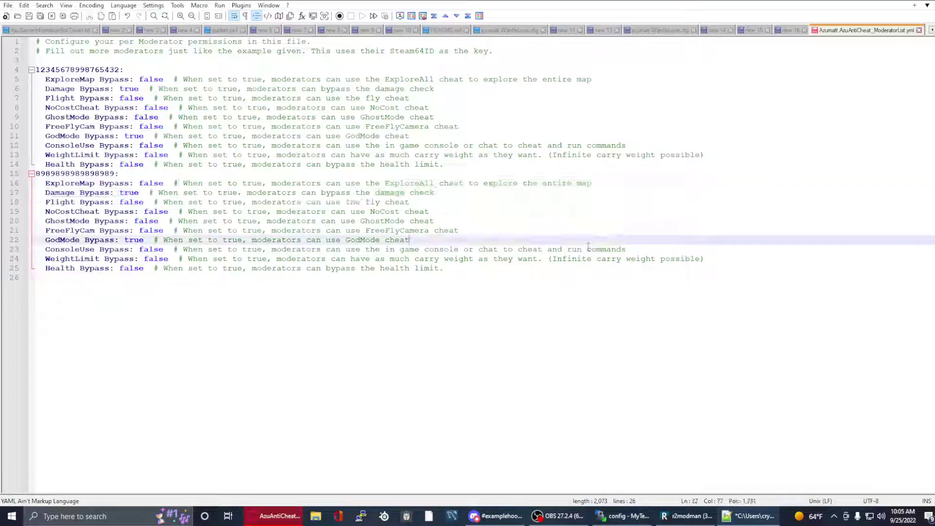
left_click_drag(465, 269, 636, 165)
key("Delete")
key("ctrl+s")
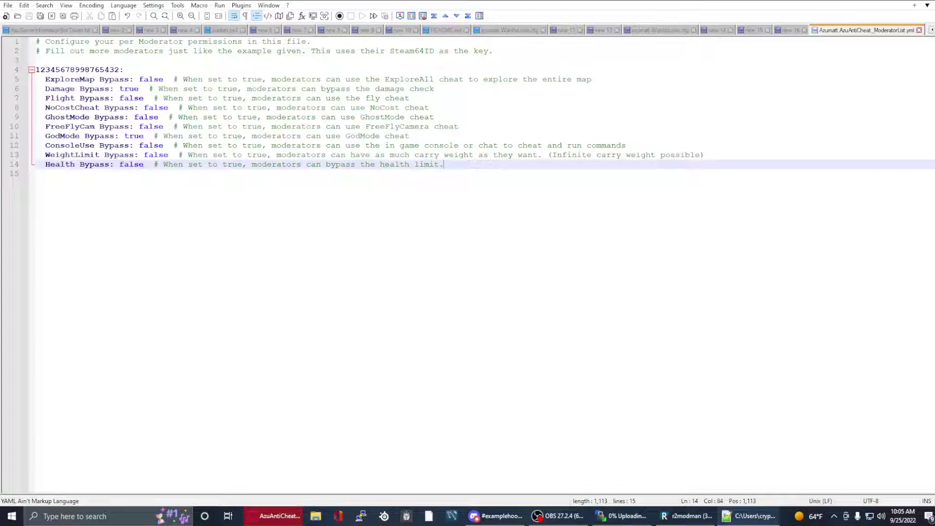
left_click(623, 516)
left_click(496, 255)
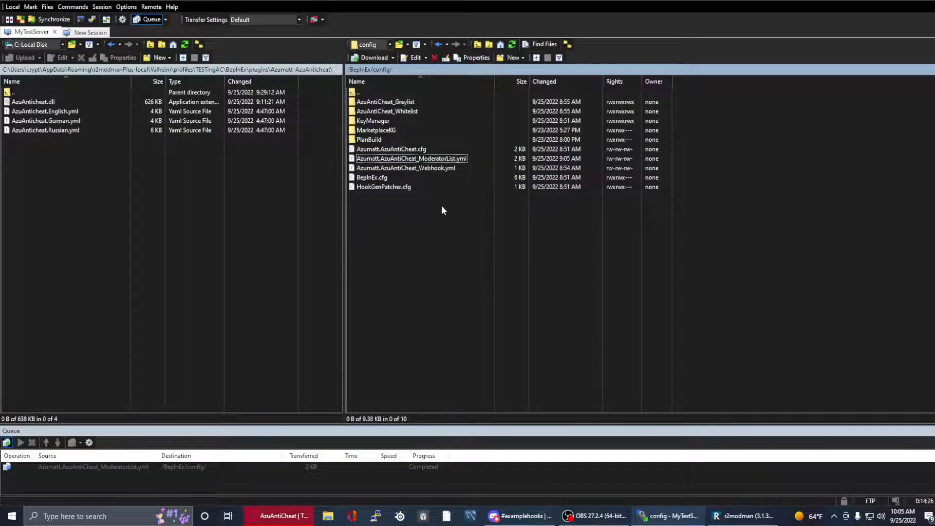
left_click(431, 167)
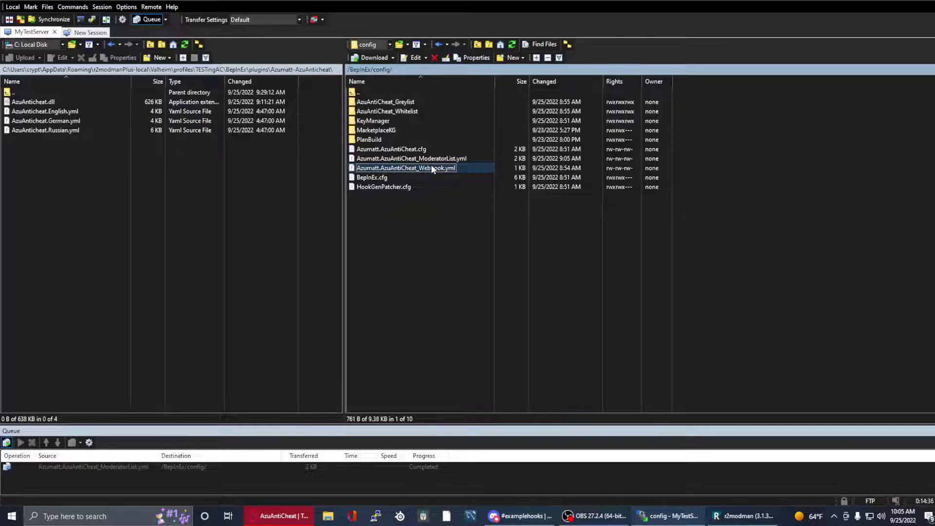
double_click(413, 111)
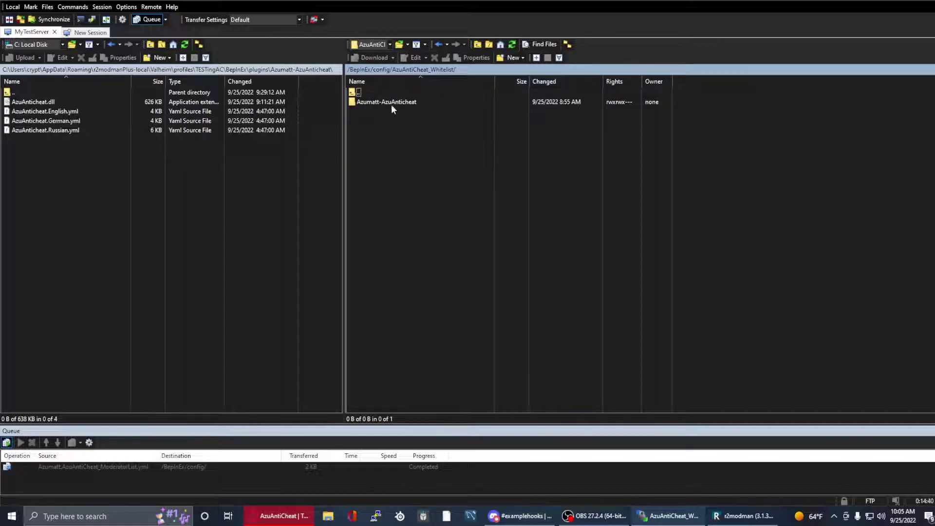
double_click(375, 90)
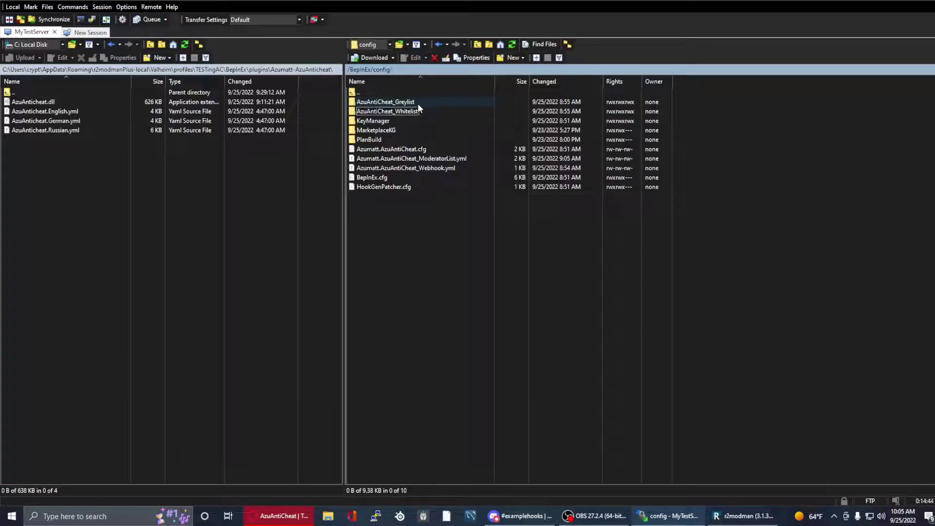
- Open Azumatt.AzuAntiCheat_Webhook.yml in Notepad++ and look over the example webhook entries
right_click(405, 166)
mouse_move(487, 183)
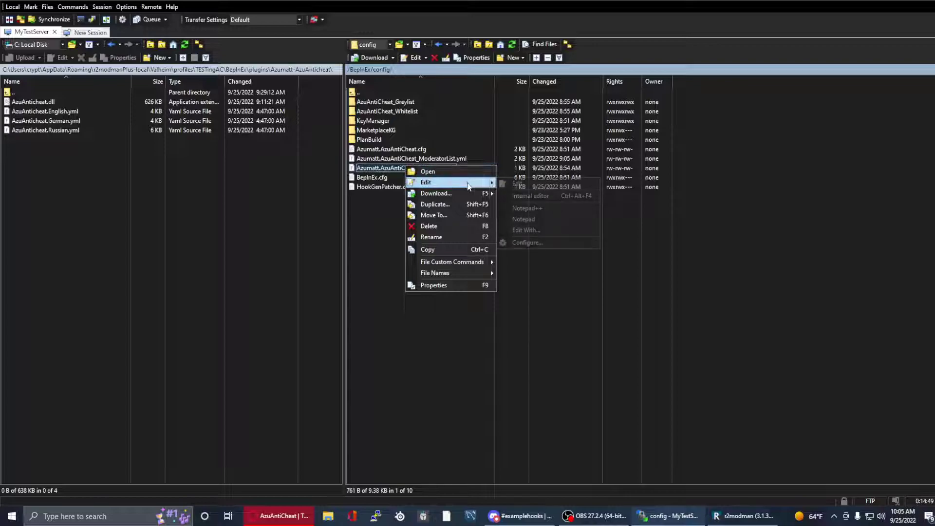
left_click(531, 211)
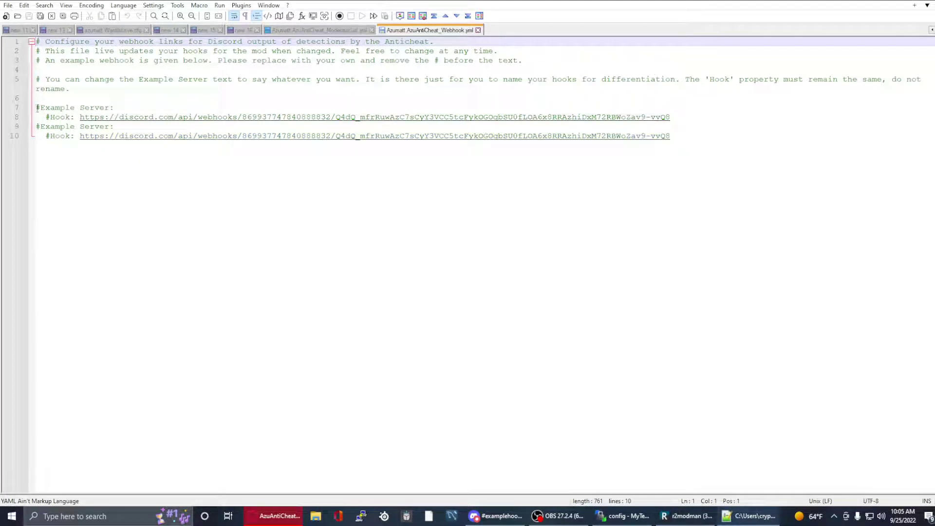
left_click_drag(36, 107, 672, 117)
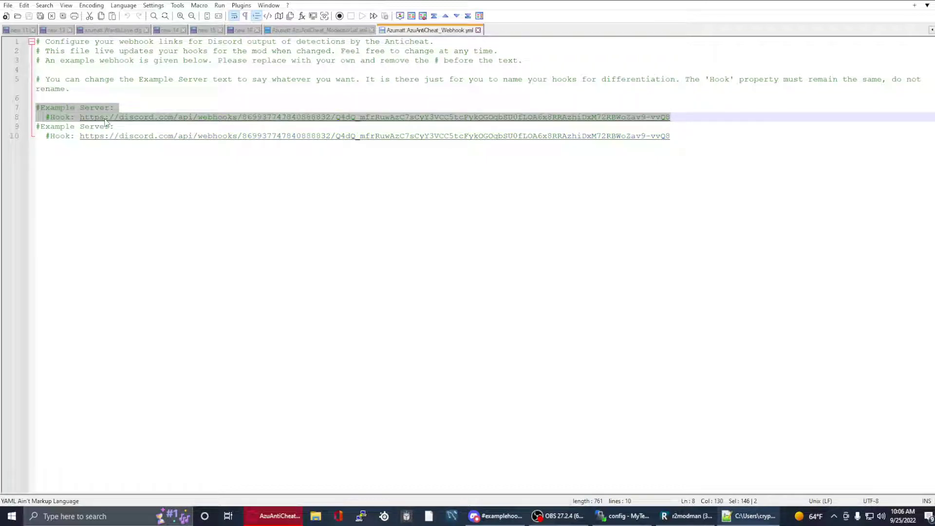
left_click_drag(41, 128, 111, 129)
- Uncomment the Example Server and Hook lines 9 and 10
left_click(47, 137)
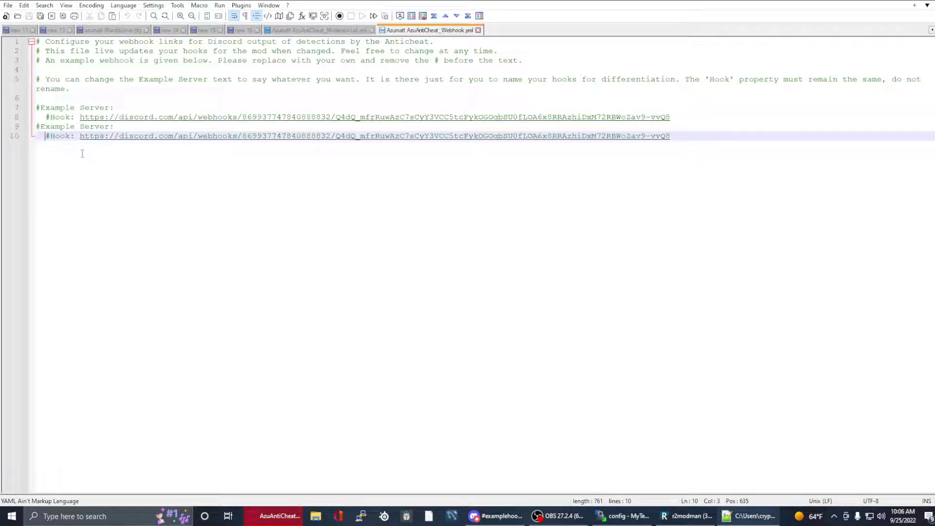
key("Delete")
key("Up")
key("Home")
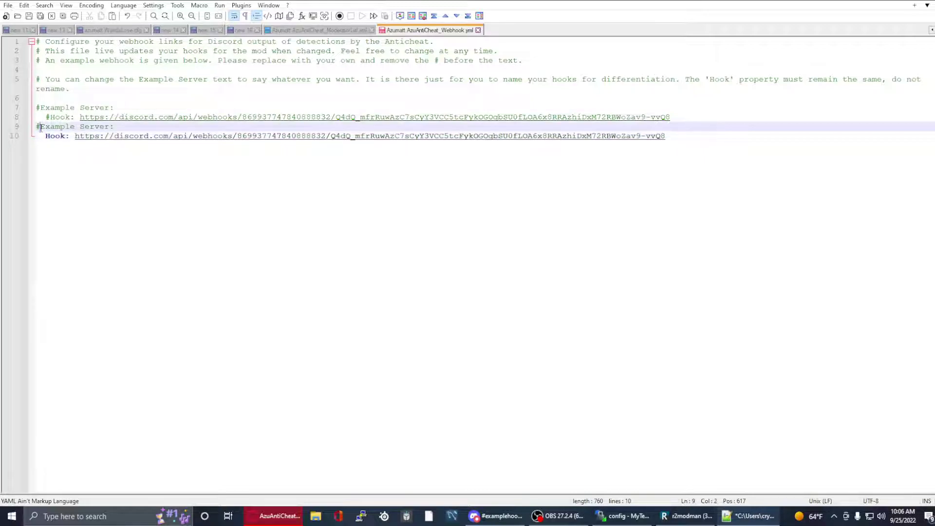
key("Delete")
- Replace the Example Server label with 'My Cool Server' and close the file to upload it
double_click(53, 138)
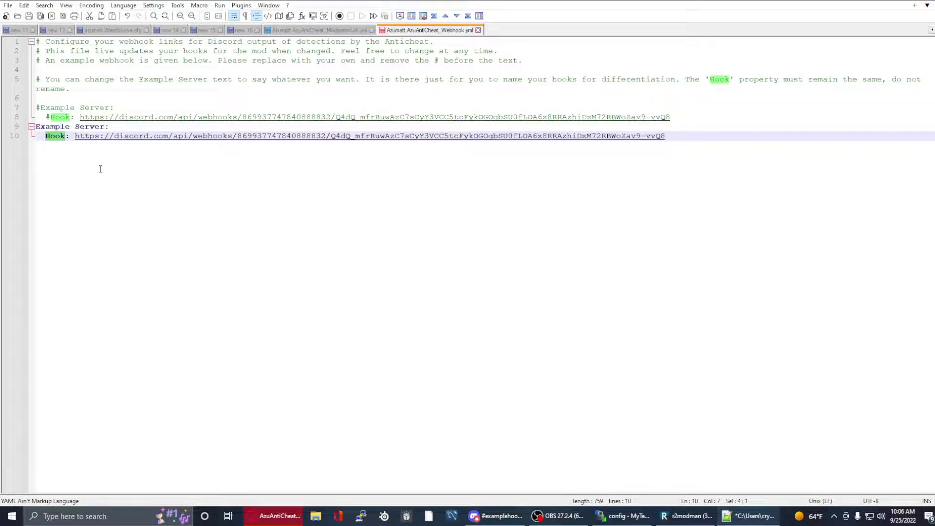
left_click_drag(105, 127, 27, 128)
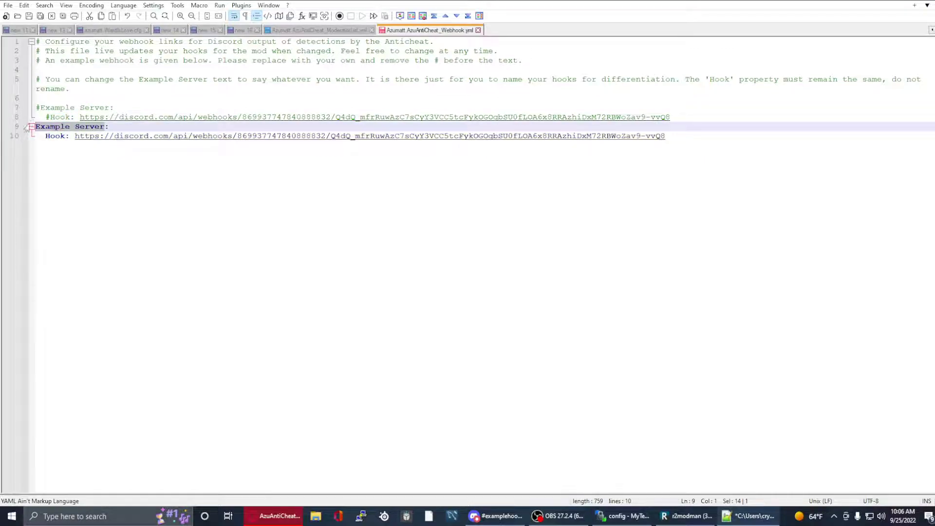
type("My Cool Serve")
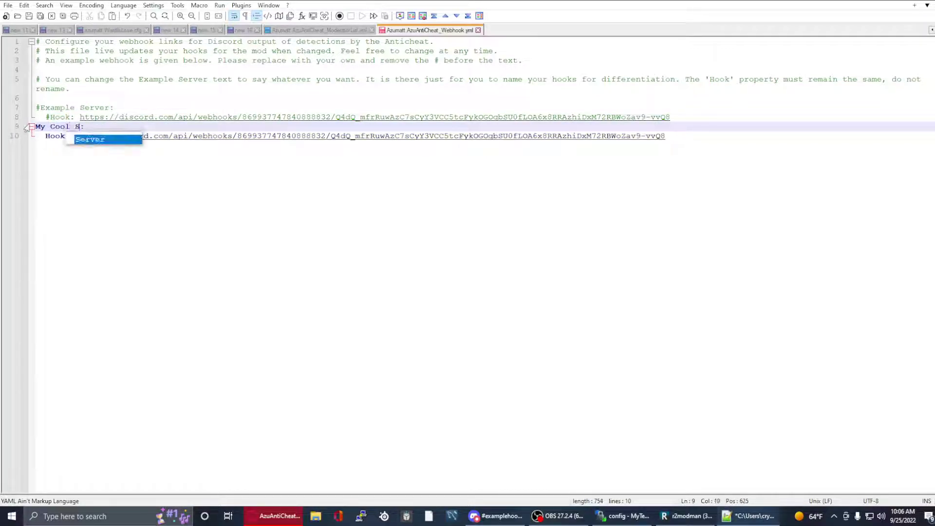
type("r")
left_click(159, 99)
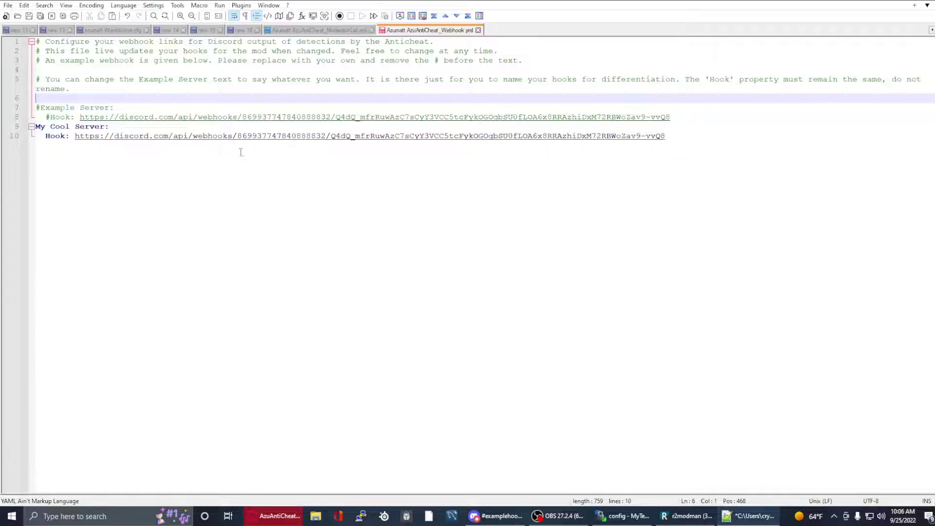
key("ctrl+End")
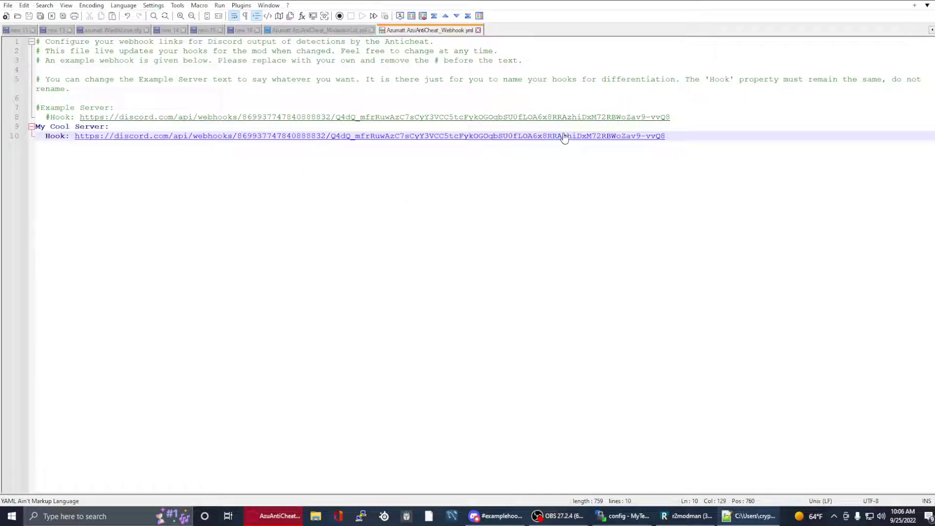
left_click(479, 30)
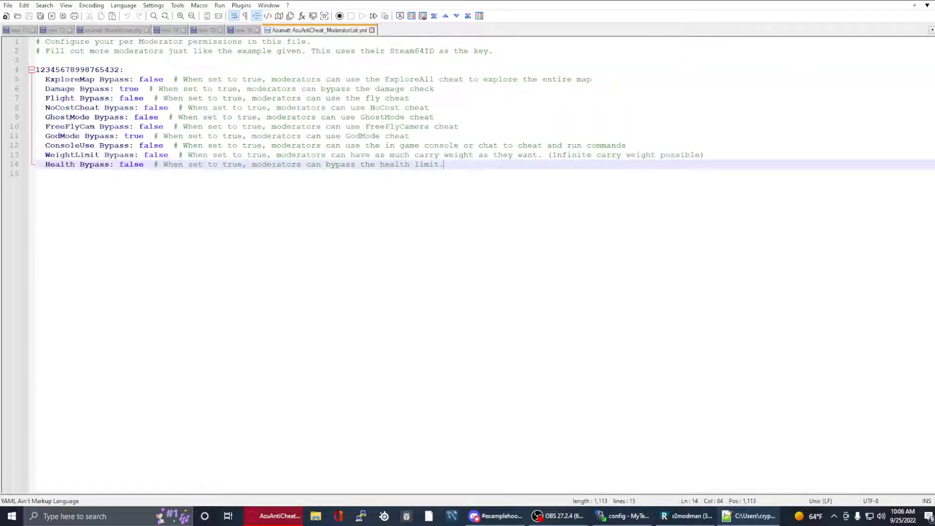
key("alt+Tab")
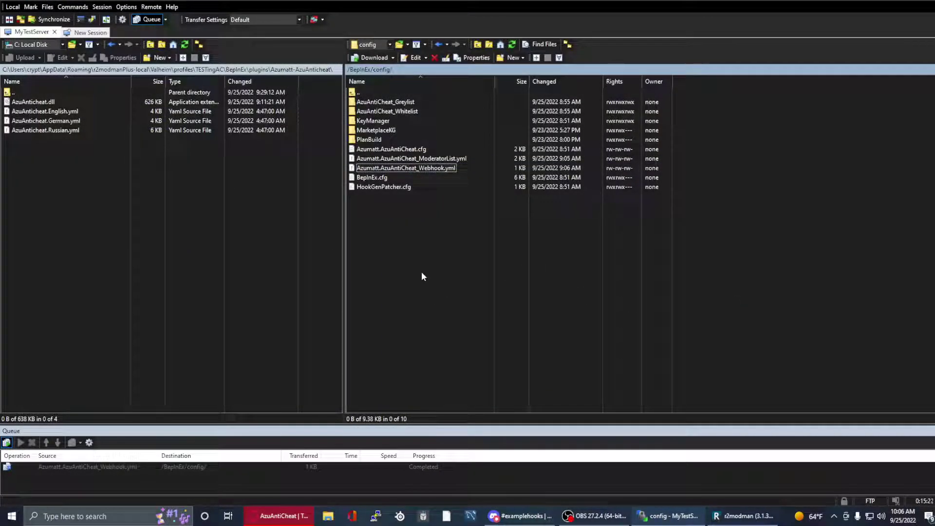
- Browse into AzuAntiCheat_Whitelist, AzuAntiCheat_Greylist and plugins, ending in /BepInEx/
double_click(436, 112)
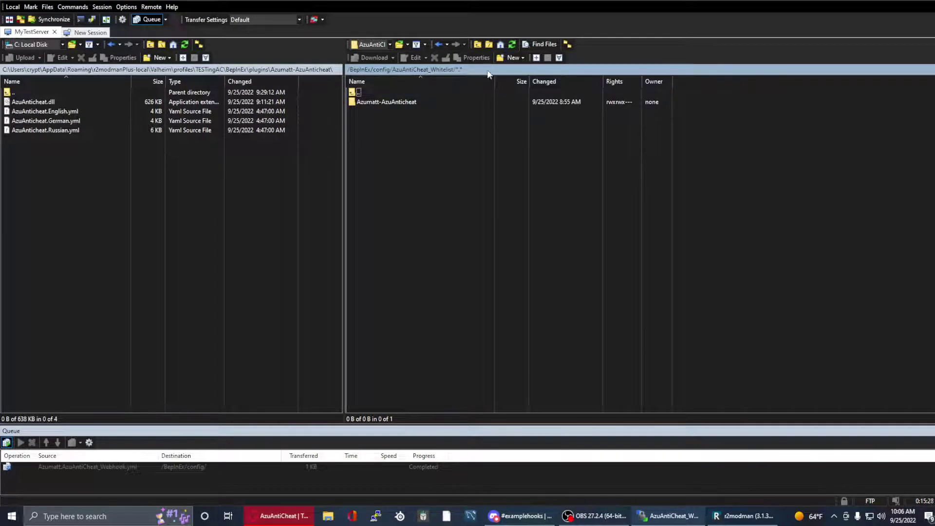
double_click(386, 92)
double_click(410, 100)
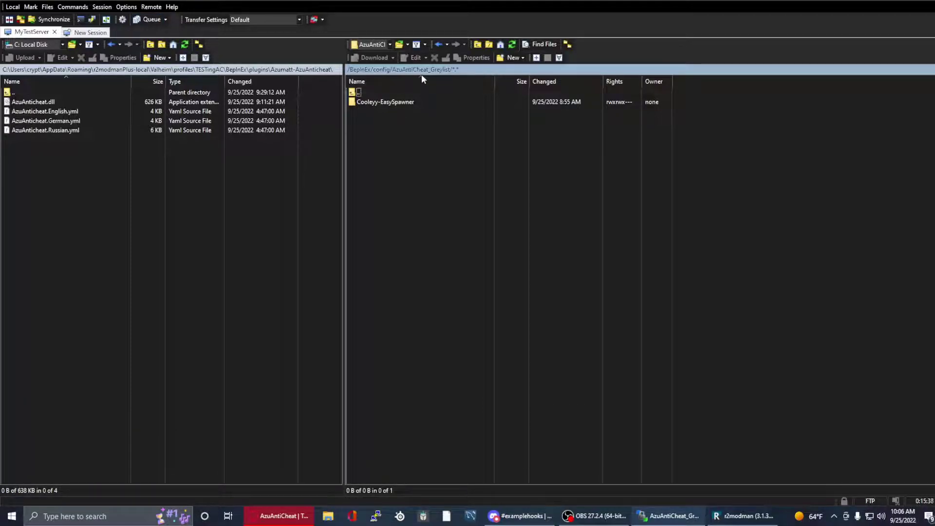
double_click(369, 93)
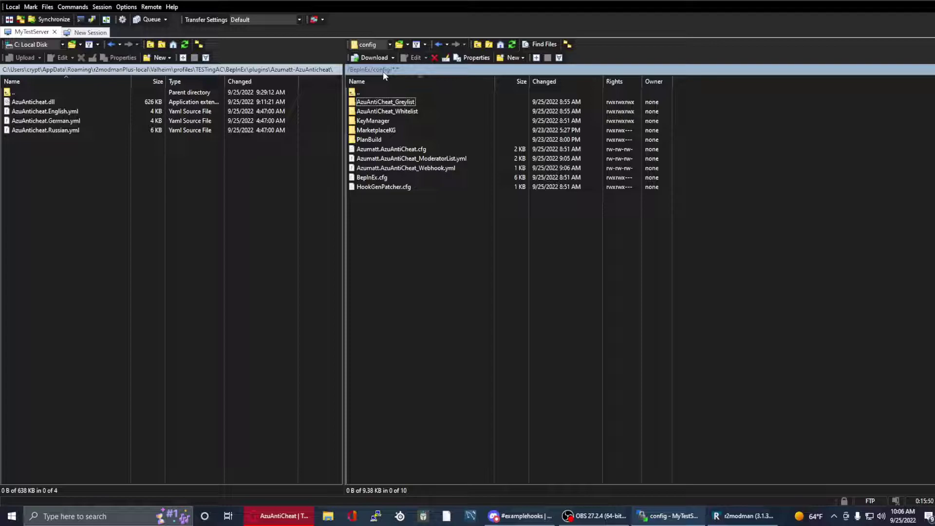
double_click(384, 92)
double_click(373, 138)
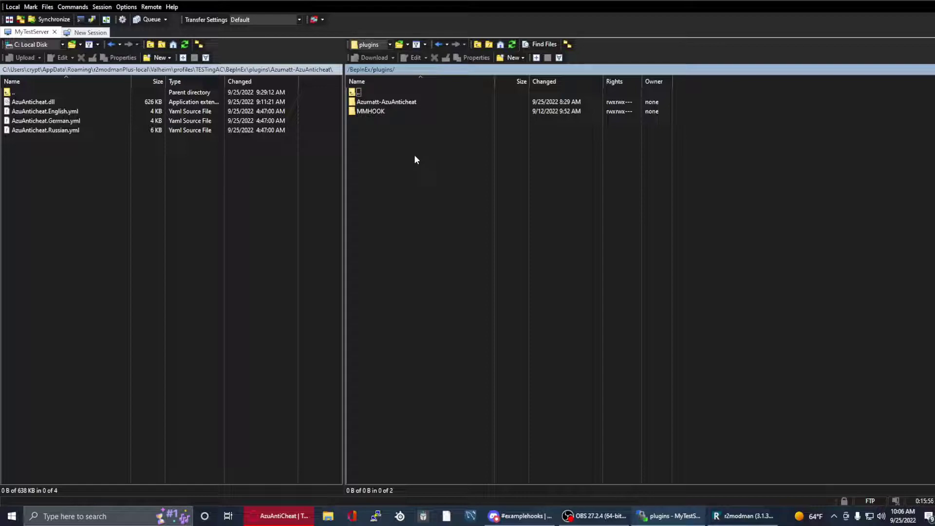
double_click(387, 93)
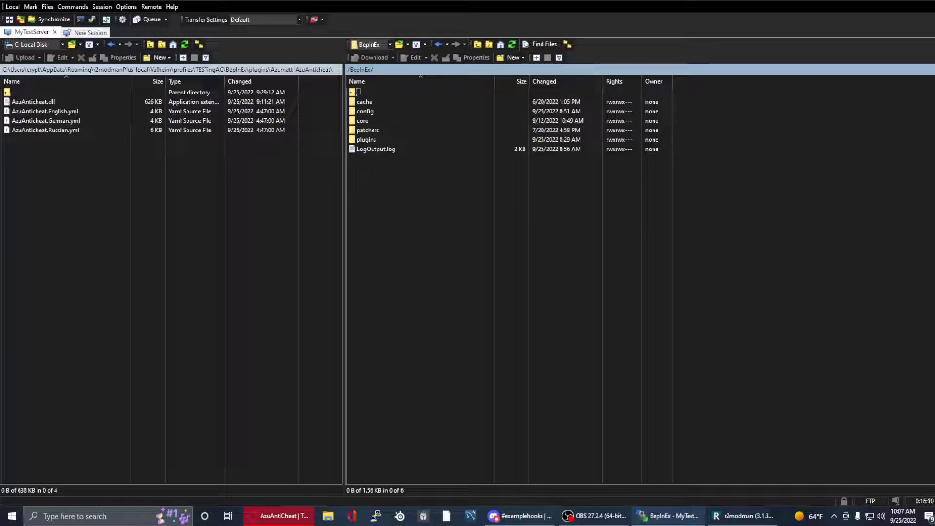
- Maximize Discord and try the player's Steam profile link, declining to leave
key("alt+Tab")
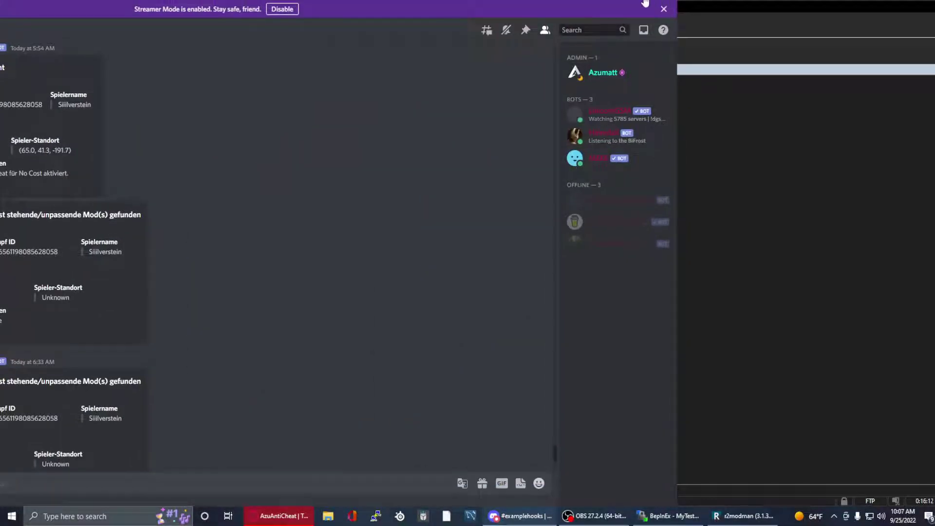
double_click(664, 2)
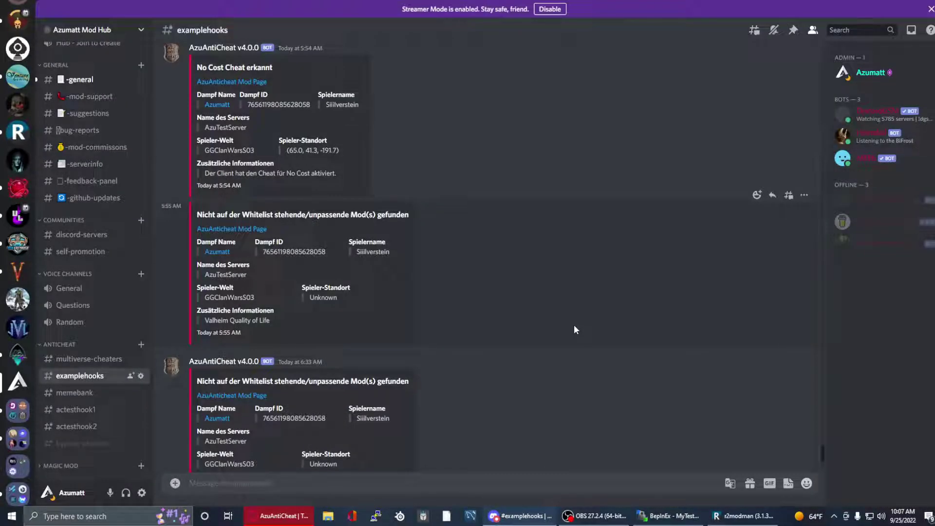
left_click(219, 254)
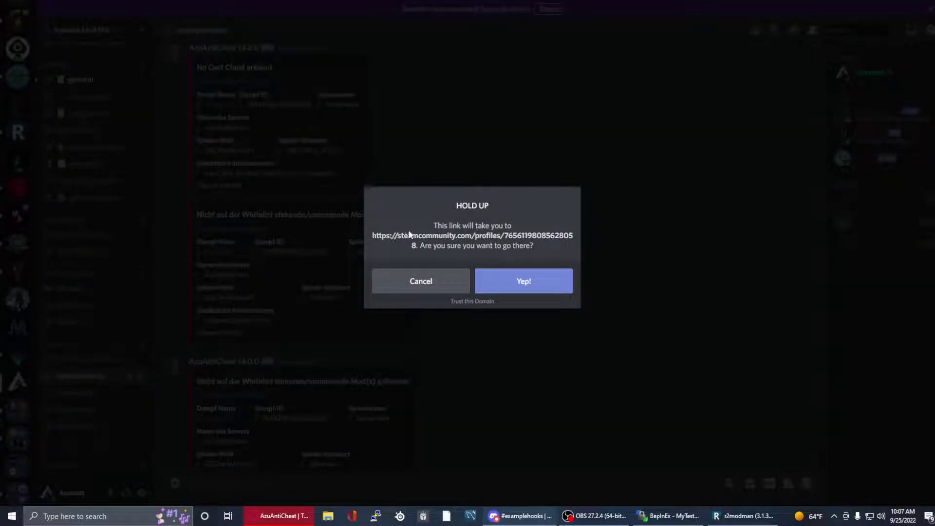
left_click(422, 281)
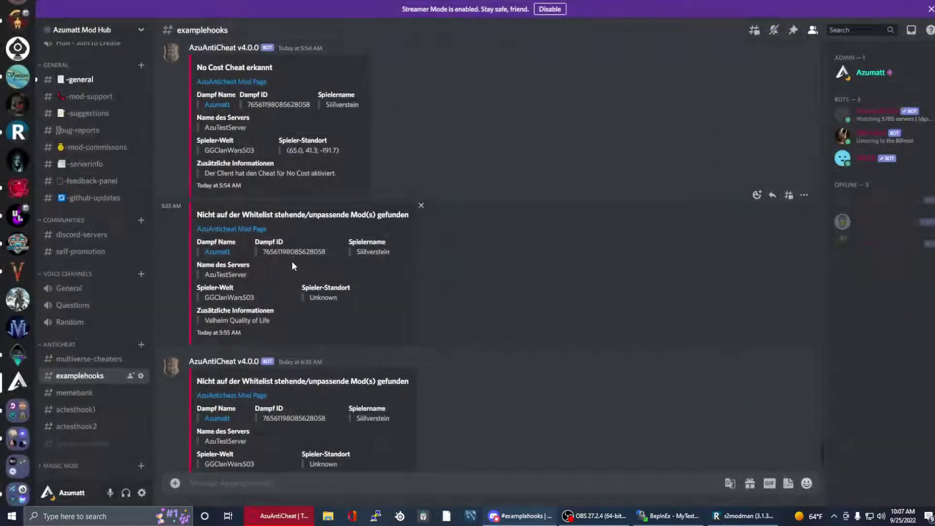
- Highlight the alert's Steam ID, player name, GGClanWarsS03 world, location and Valheim Quality of Life mod
double_click(294, 251)
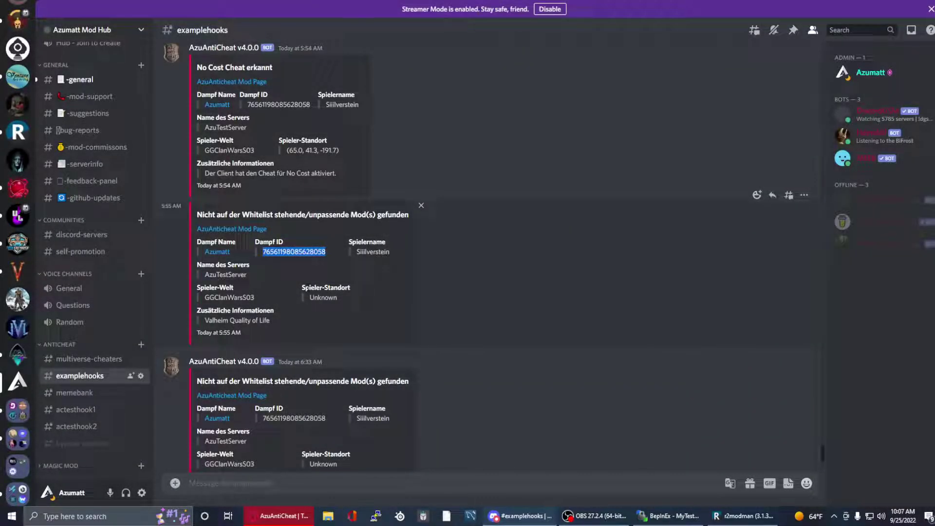
double_click(372, 251)
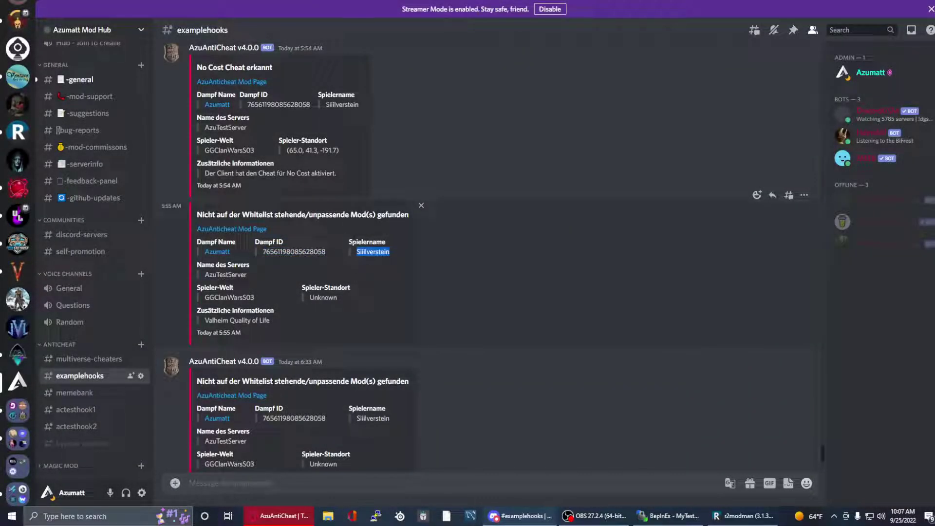
left_click(246, 273)
double_click(228, 297)
double_click(322, 297)
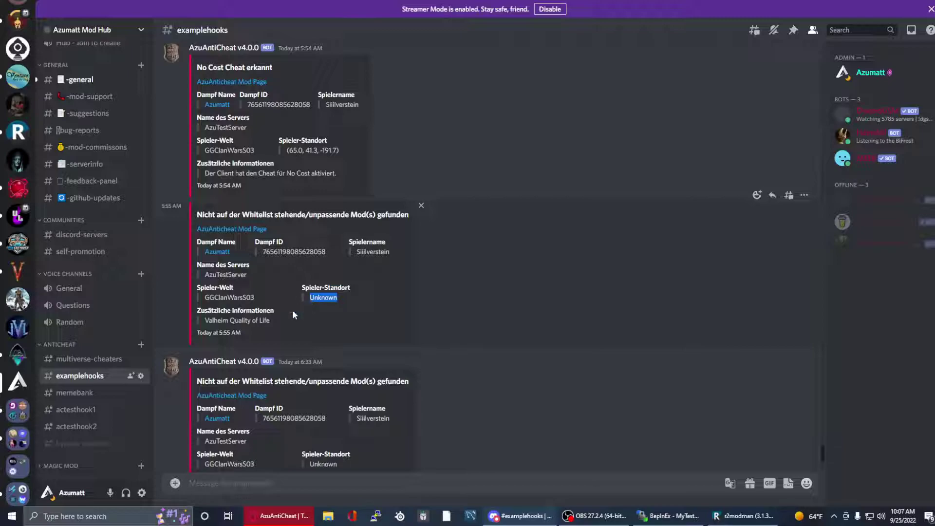
left_click_drag(274, 319, 194, 312)
left_click(300, 322)
left_click_drag(273, 319, 204, 320)
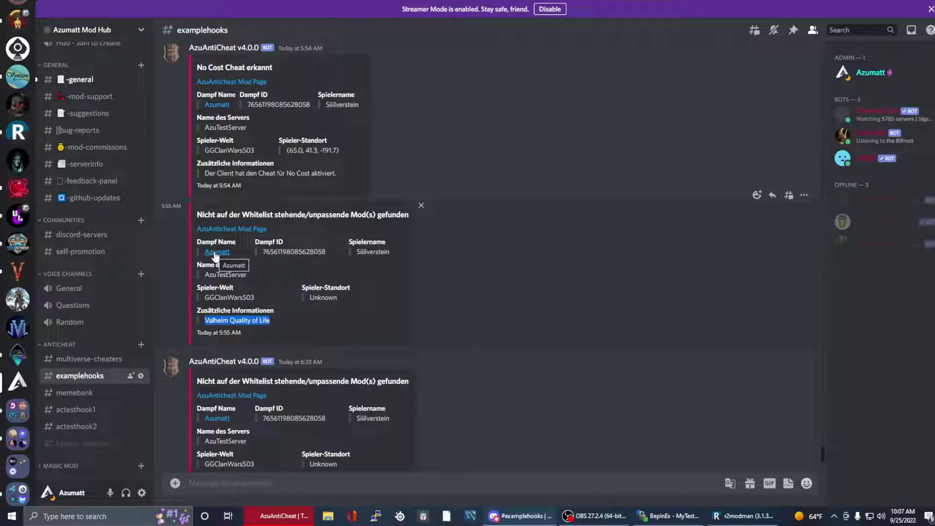
scroll(216, 258, "down", 4)
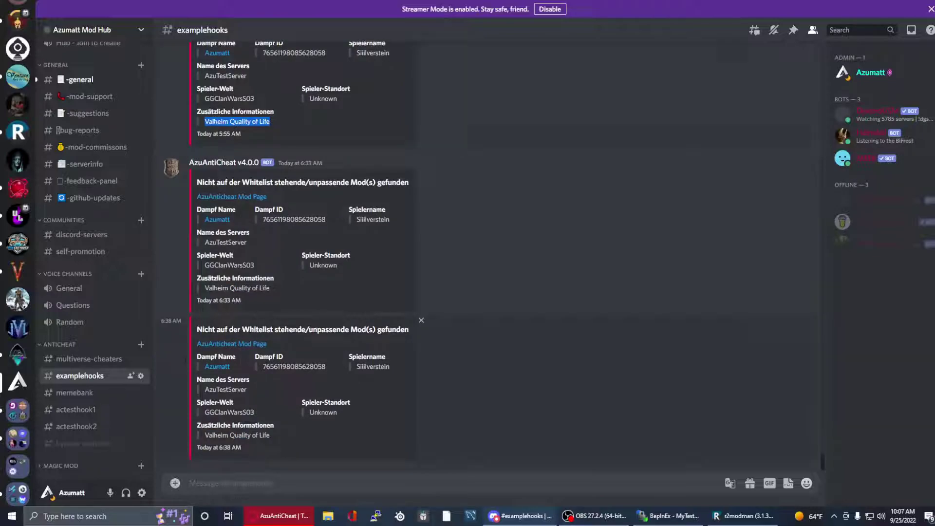
- Open #multiverse-cheaters and highlight the Jotunn and Spawn That! mod names in an older alert
left_click(77, 360)
scroll(284, 350, "up", 5)
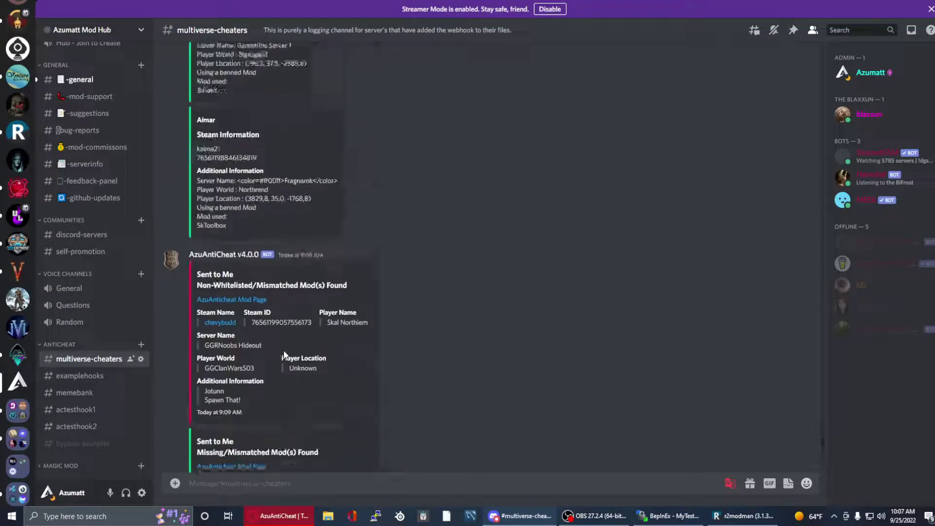
scroll(283, 350, "down", 7)
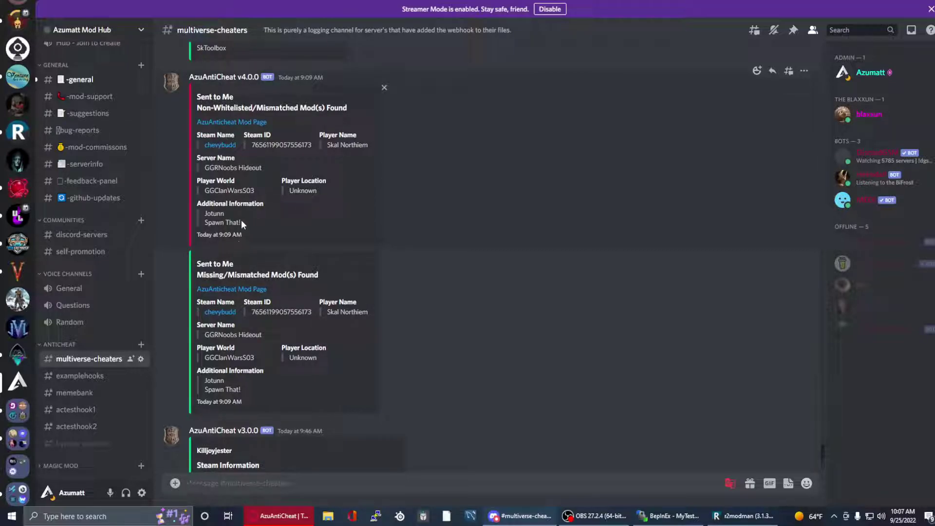
left_click_drag(243, 225, 210, 214)
left_click(273, 221)
scroll(282, 217, "down", 5)
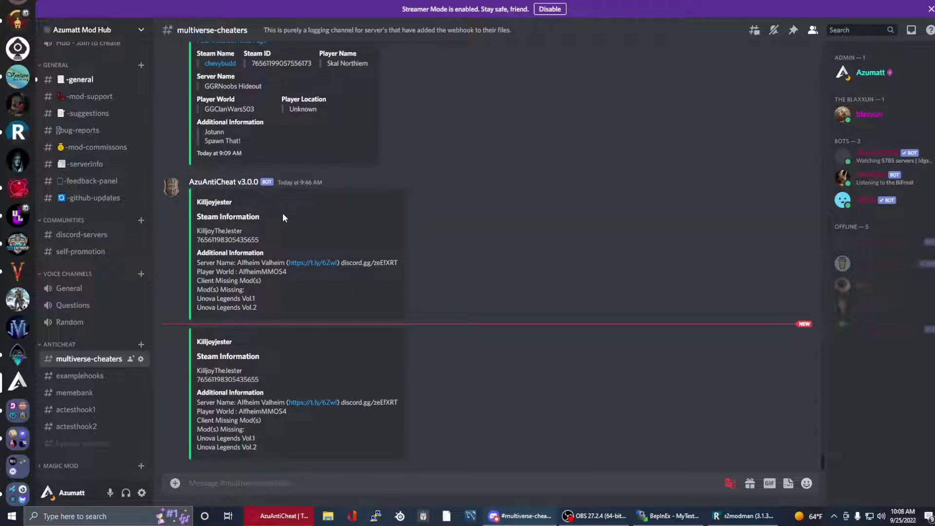
- Review the AzuAntiCheat README and v3.0.0 changelog notes, then return to WinSCP
left_click(80, 376)
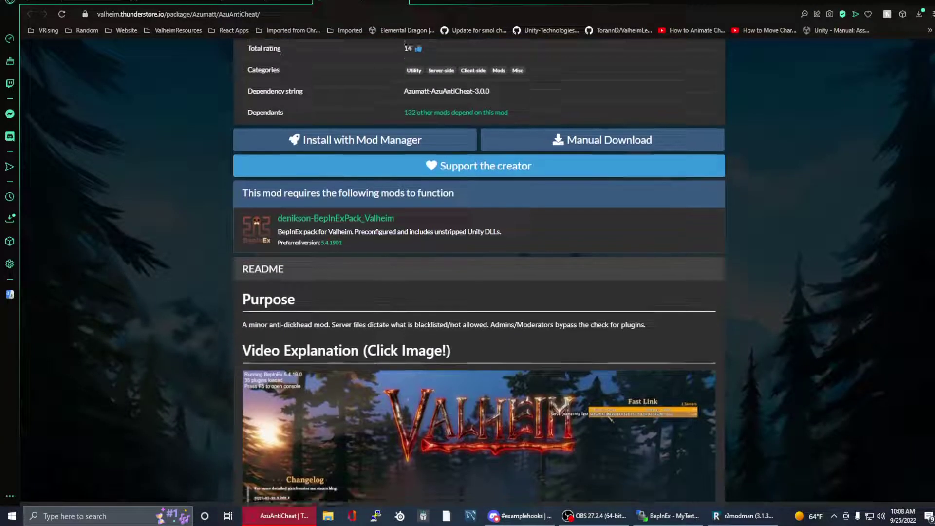
scroll(478, 273, "down", 10)
scroll(479, 273, "up", 2)
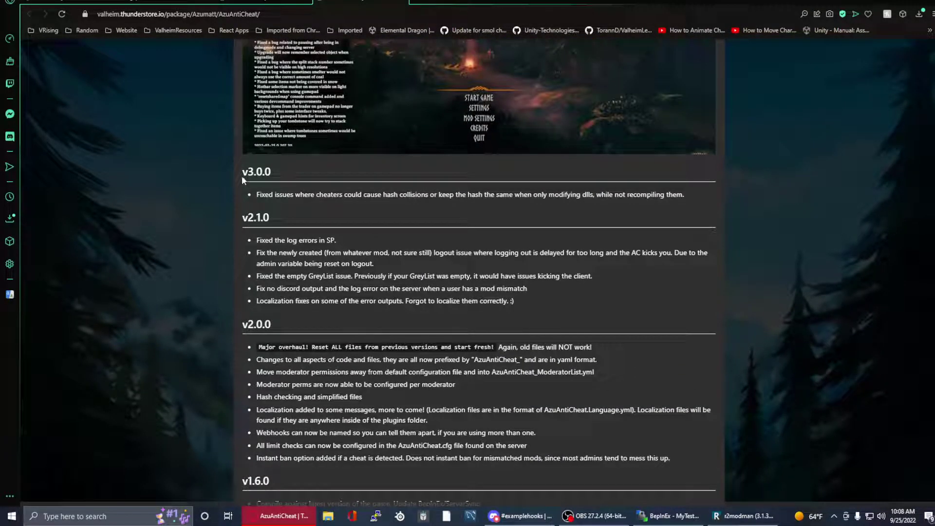
left_click_drag(241, 181, 339, 208)
left_click(414, 208)
scroll(414, 208, "up", 1)
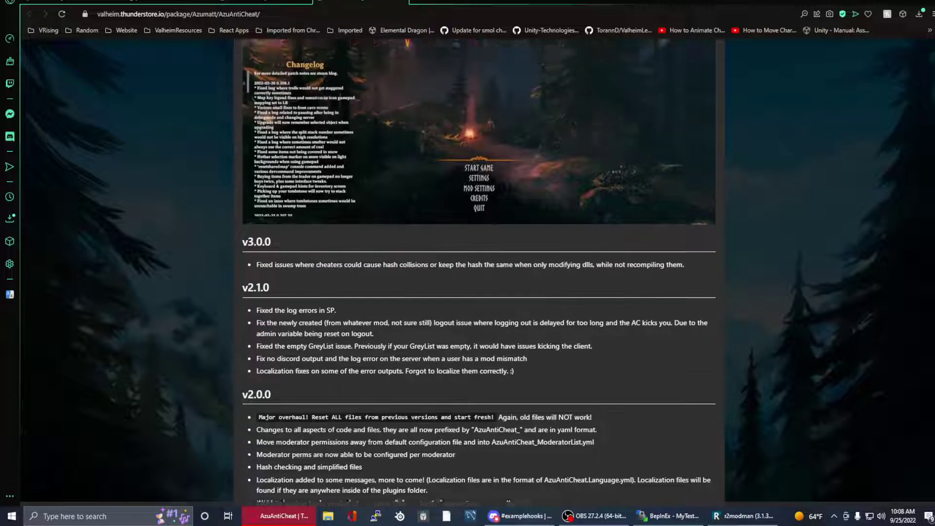
scroll(341, 354, "up", 4)
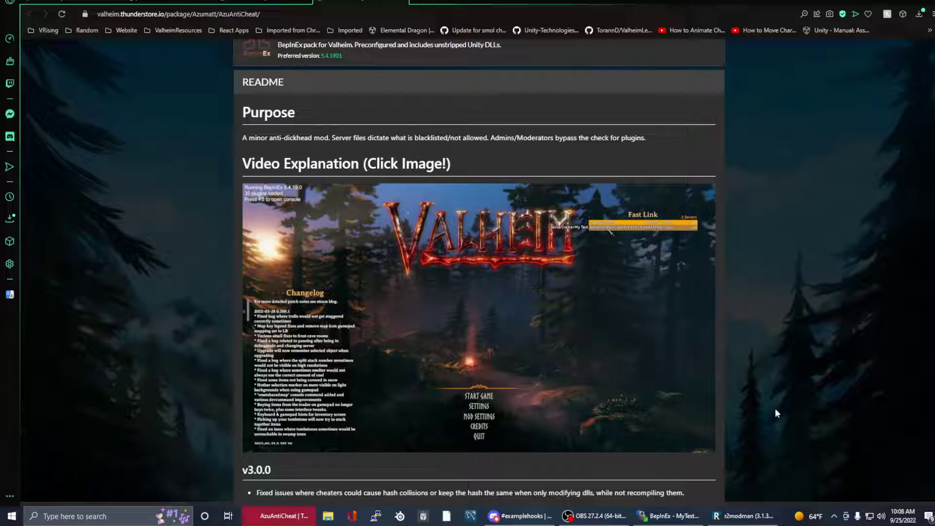
left_click(670, 516)
- Open the server's config folder and select Azumatt.AzuAntiCheat_Webhook.yml
double_click(393, 111)
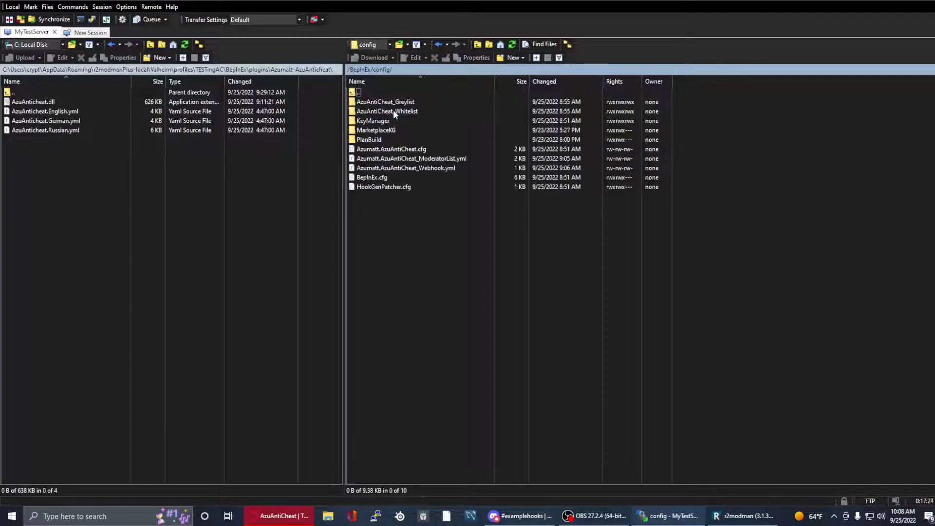
left_click(411, 147)
left_click(411, 168)
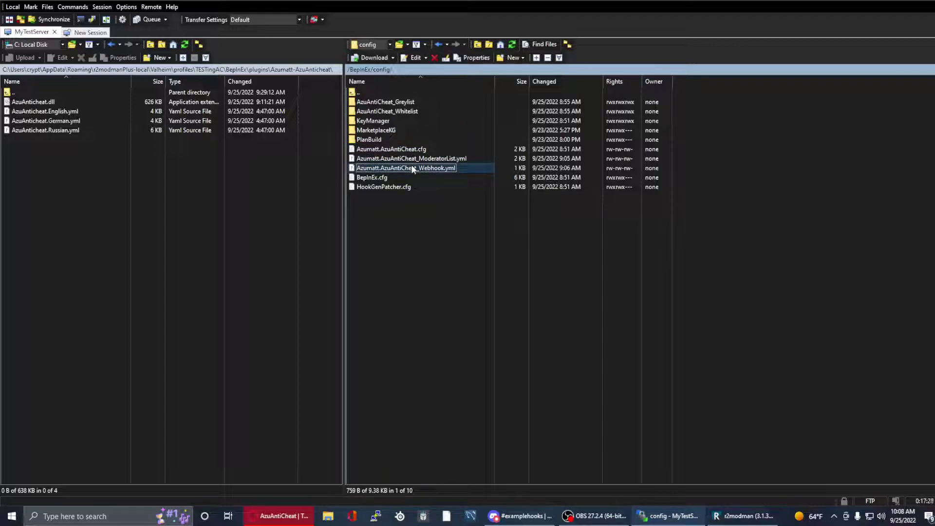